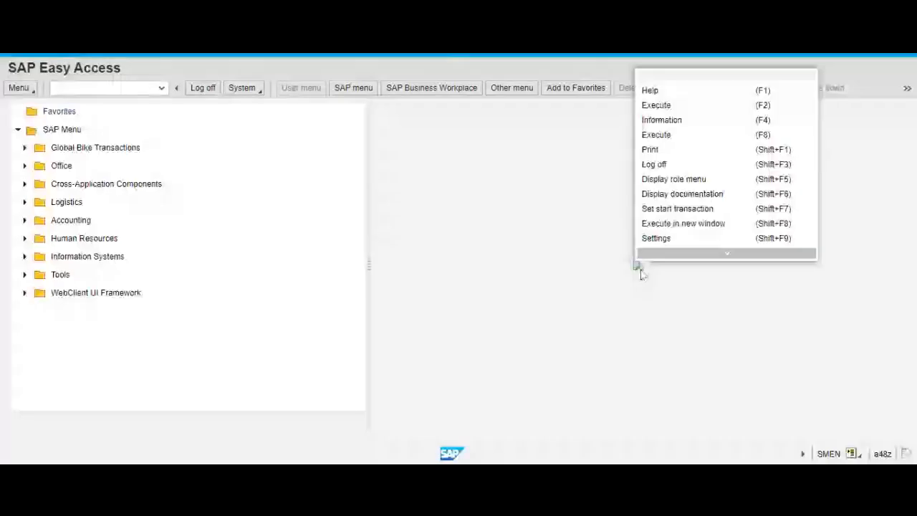
left_click(640, 270)
right_click(640, 271)
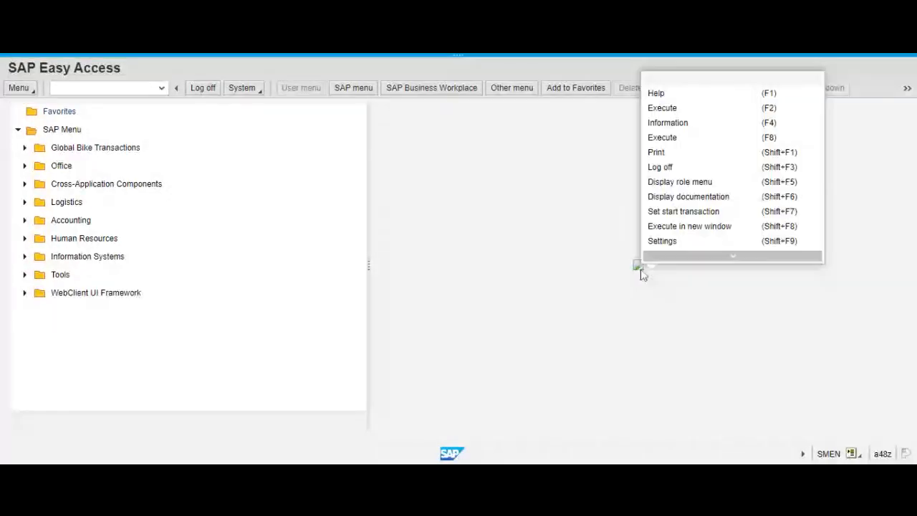
left_click(607, 301)
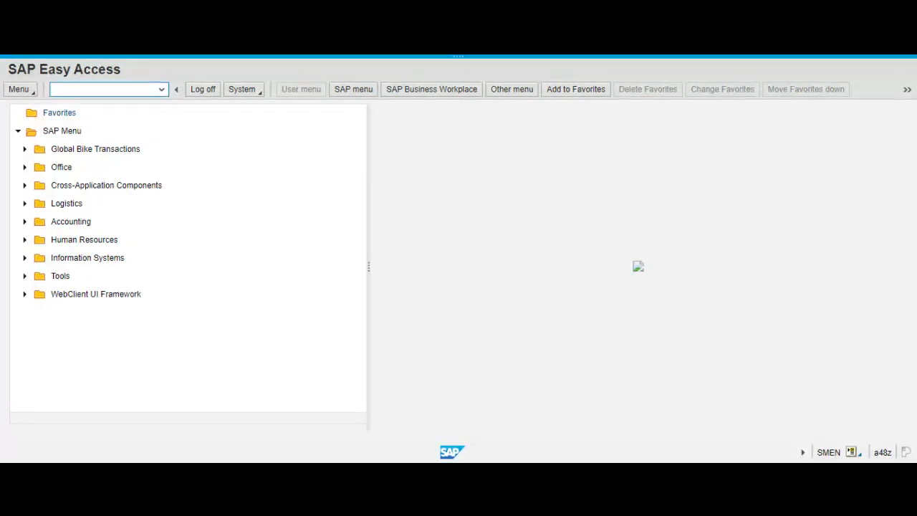
- Start transaction VA03 and display the first sales order by entering its order number
left_click(102, 90)
type("va0")
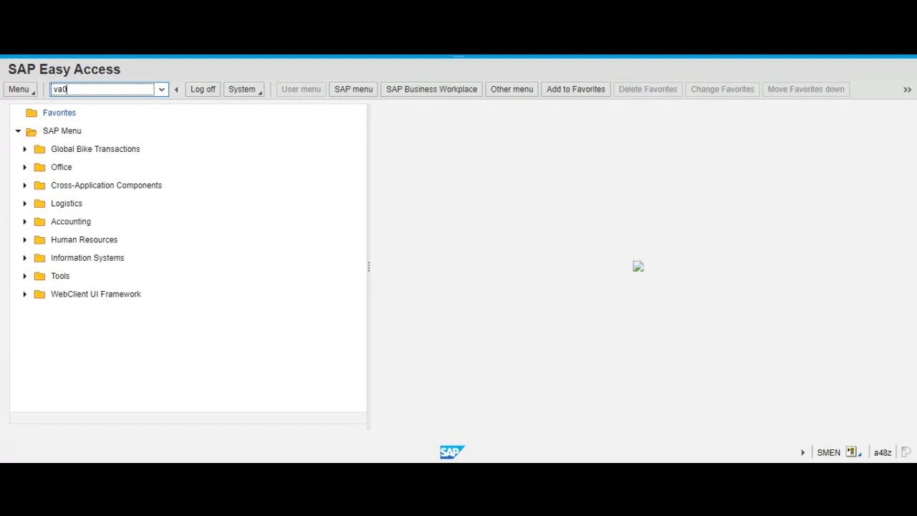
type("3")
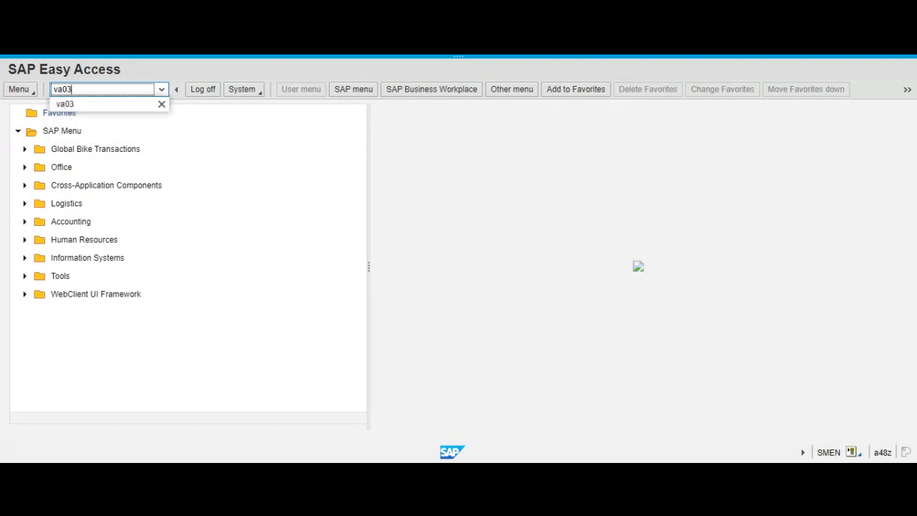
key("Return")
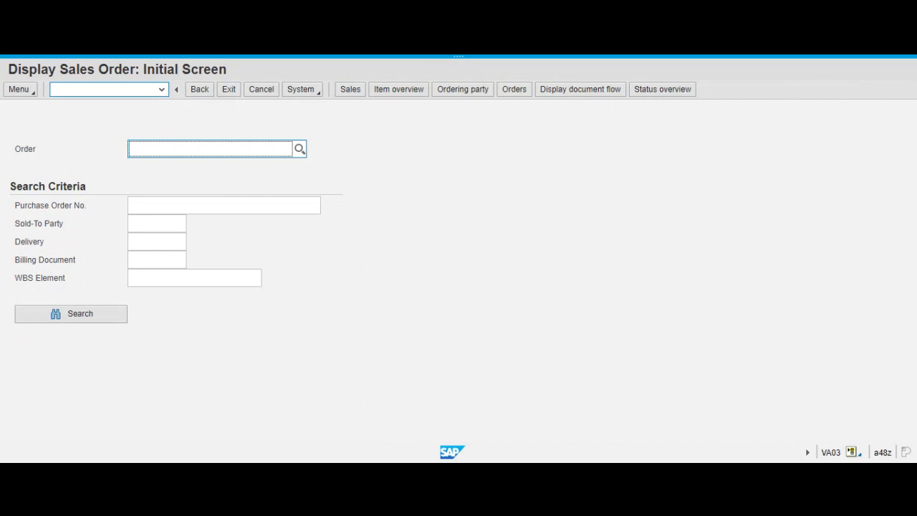
type("15")
key("Return")
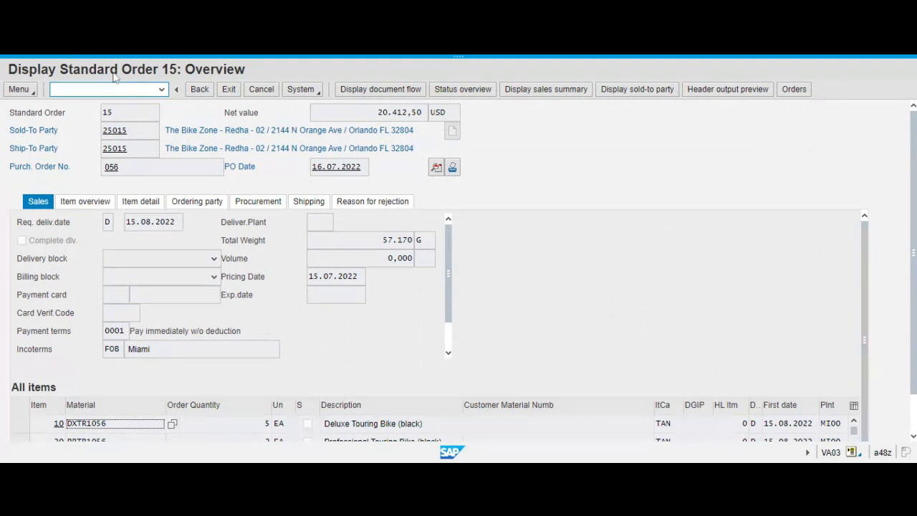
- Examine the sales order overview, covering the order number, item materials and quantities, delivery dates, sales area and net value
scroll(915, 237, "down", 2)
scroll(914, 237, "up", 1)
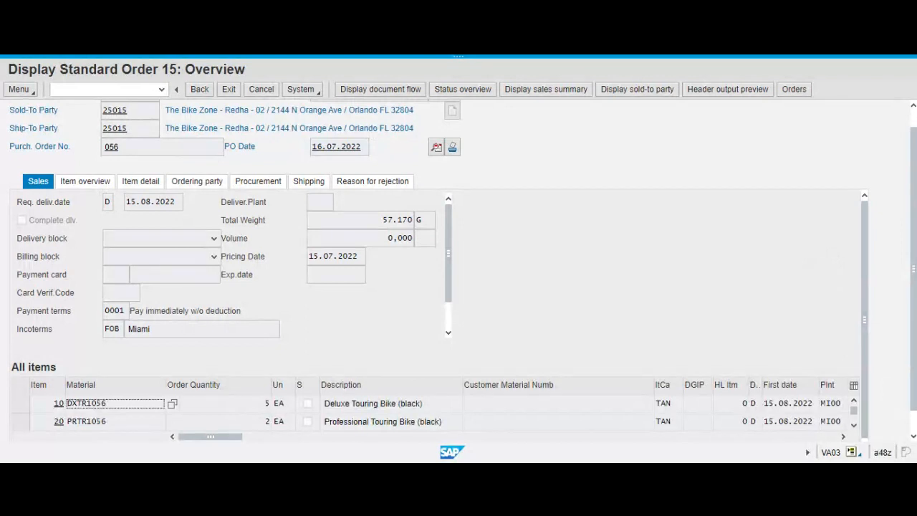
scroll(810, 266, "up", 1)
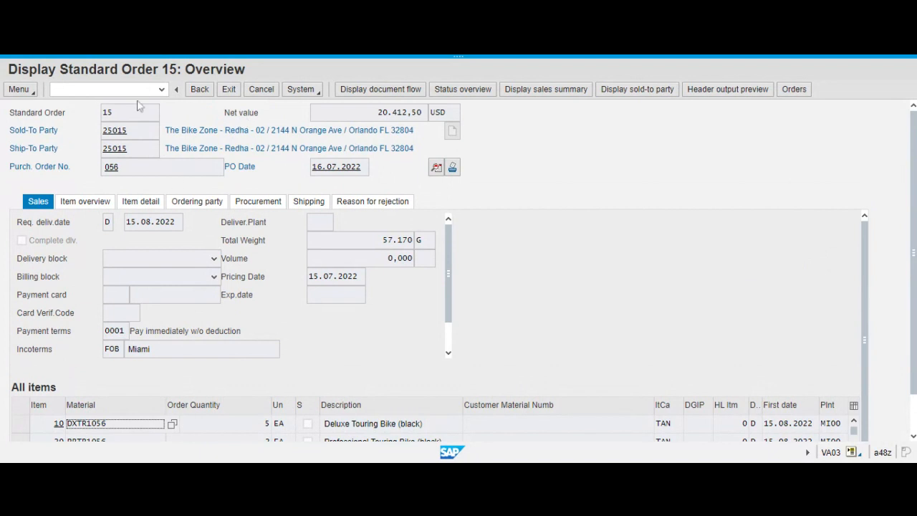
left_click(60, 118)
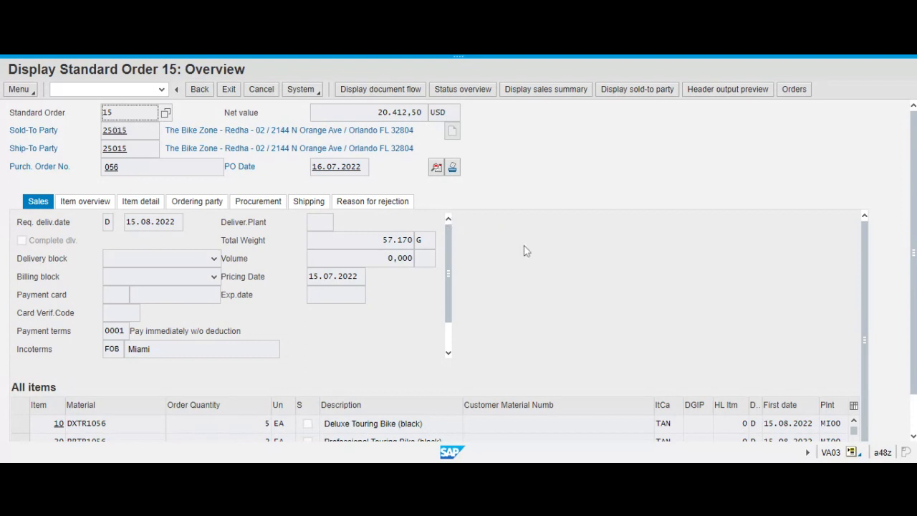
scroll(523, 250, "down", 1)
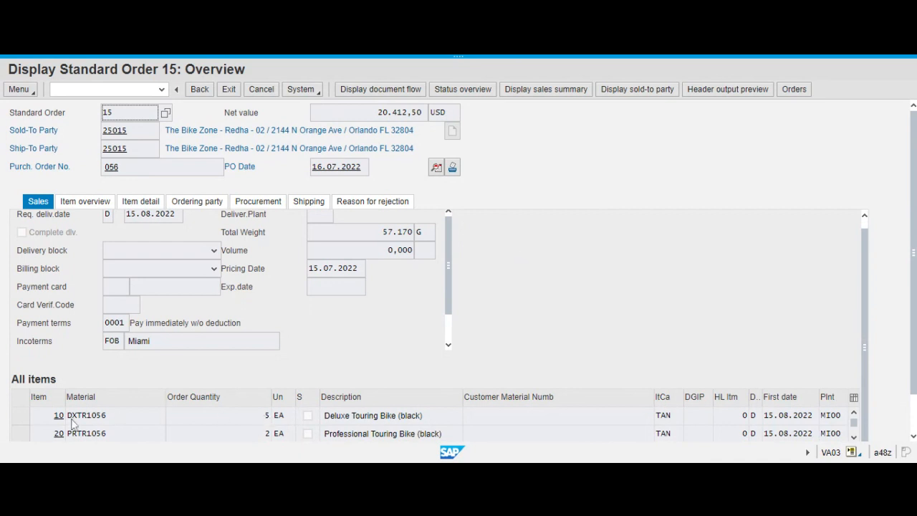
scroll(567, 401, "down", 2)
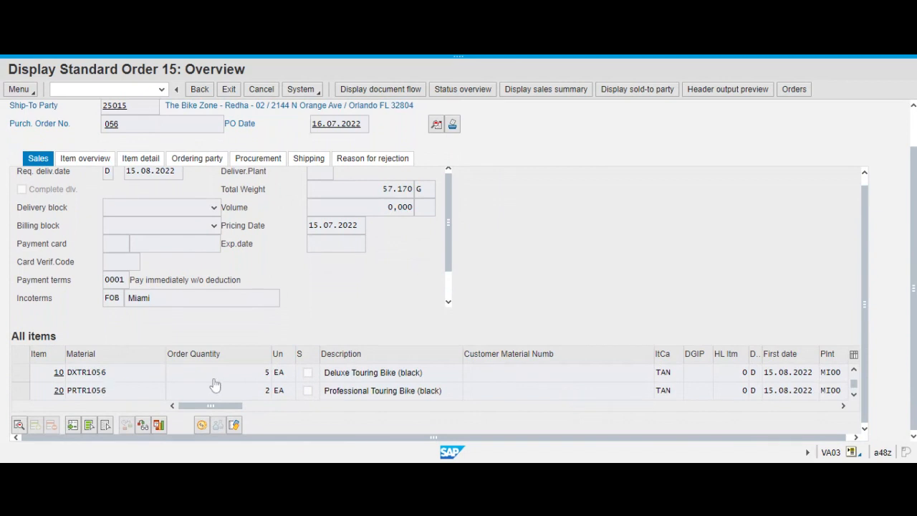
left_click(100, 388)
scroll(280, 355, "down", 2)
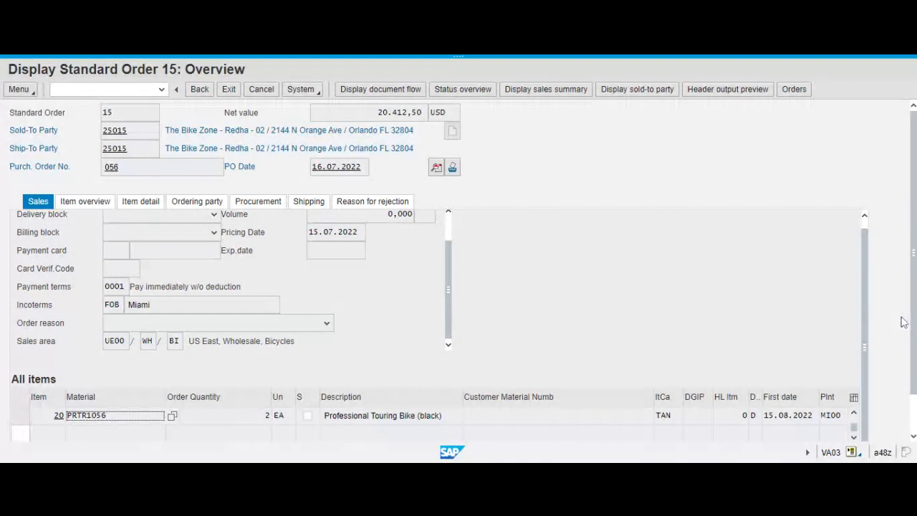
scroll(901, 318, "down", 2)
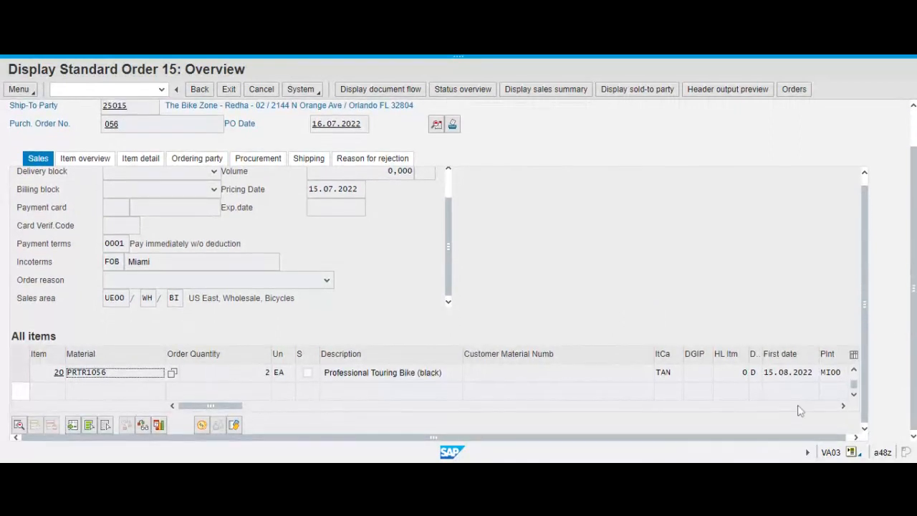
left_click(855, 371)
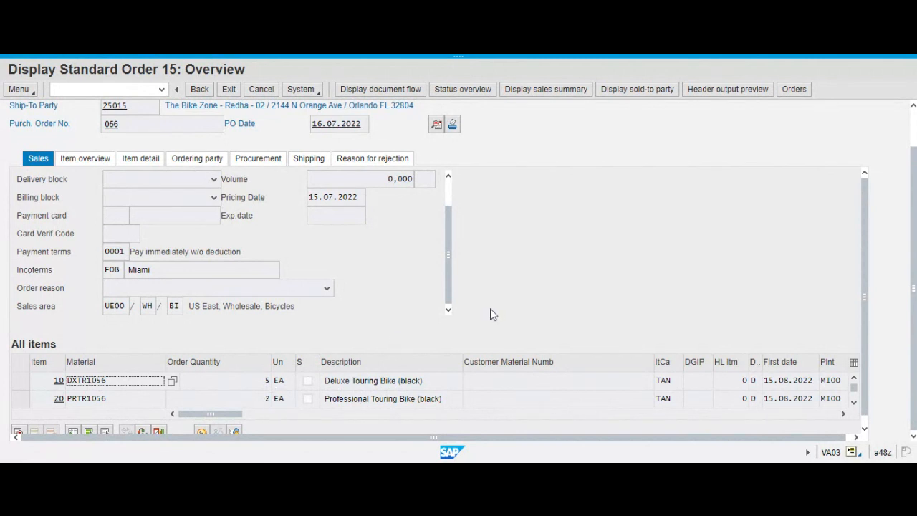
scroll(498, 311, "up", 2)
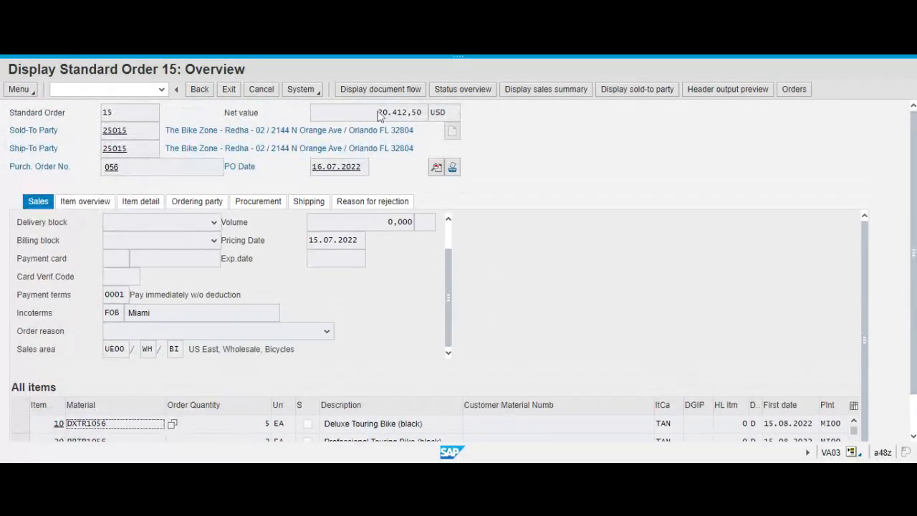
left_click(232, 116)
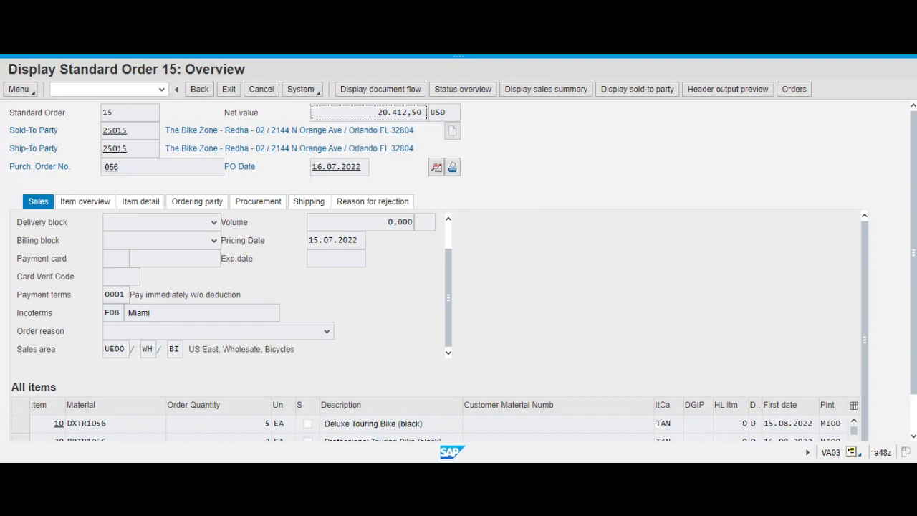
- Check the sales order's document flow and return to the initial screen for displaying sales orders
left_click(390, 96)
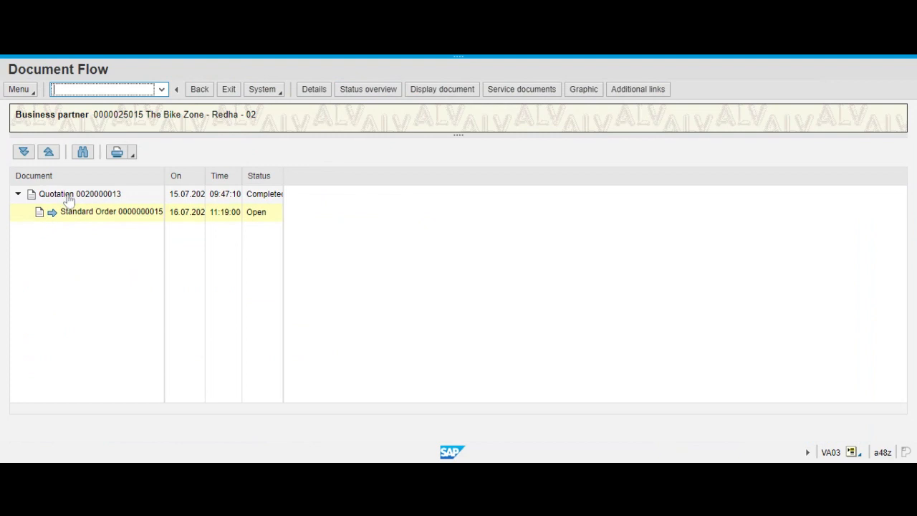
left_click(200, 90)
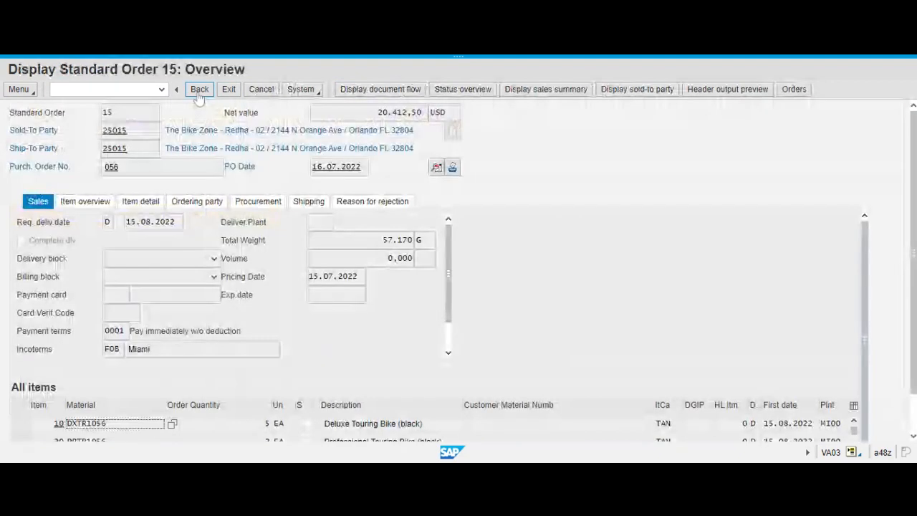
left_click(199, 91)
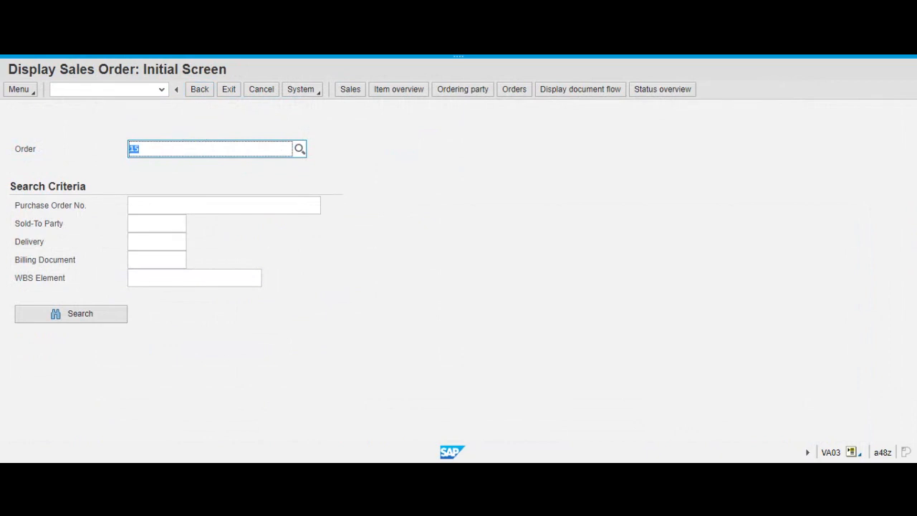
- Display the second sales order by its number, inspect its document flow, and return to the SAP Easy Access screen
type("5")
key("Return")
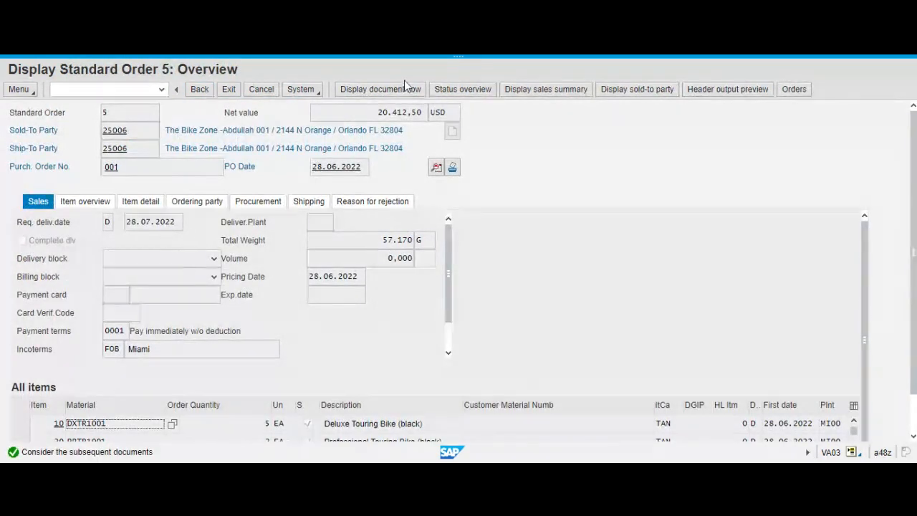
left_click(406, 91)
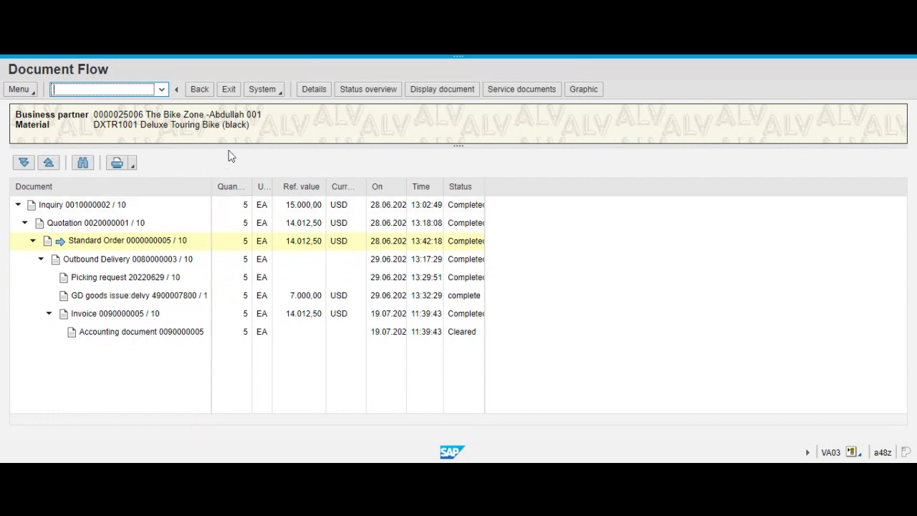
left_click(200, 91)
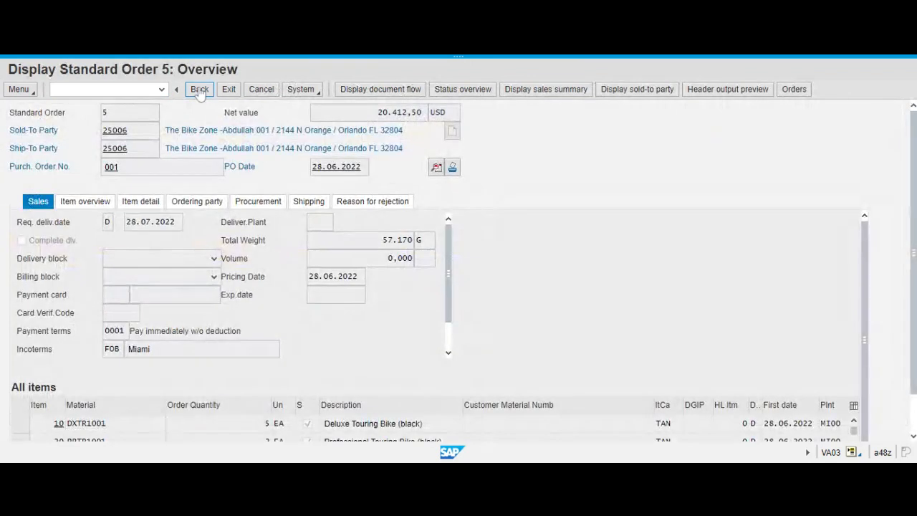
left_click(200, 91)
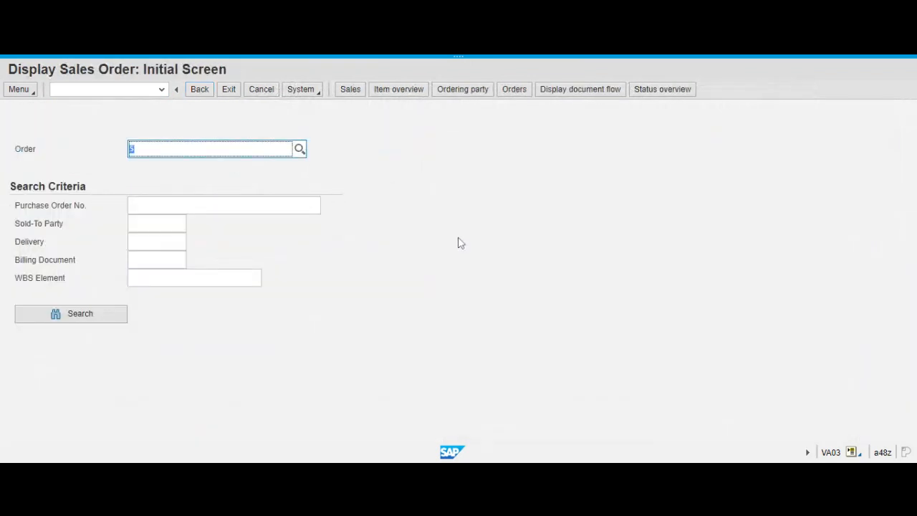
left_click(200, 90)
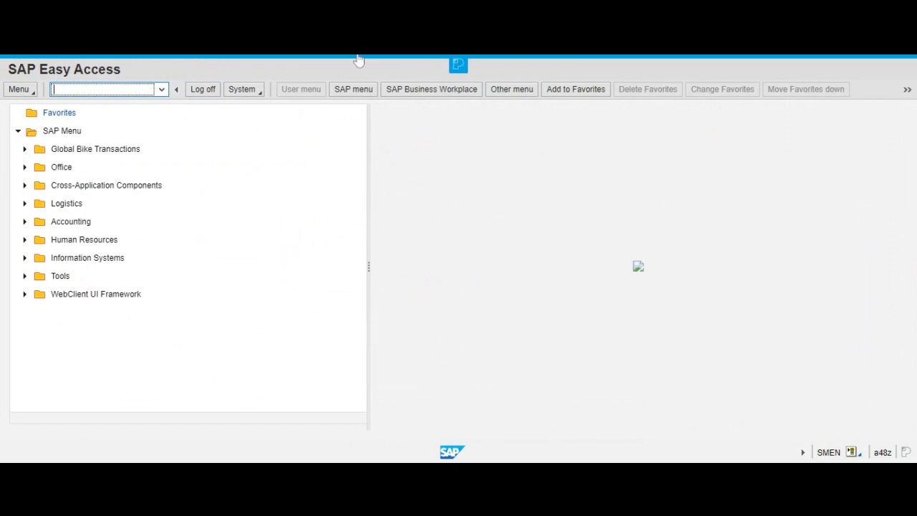
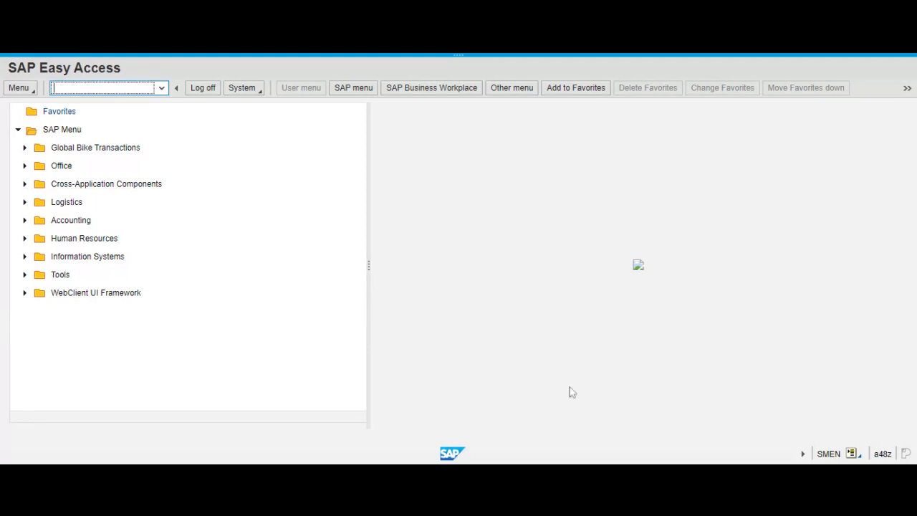
- Switch to the Word case study Intro_ERP_Using_Global_Bike_Case_Study_SD_en_v3.3.docx and go back to its title page
mouse_move(425, 55)
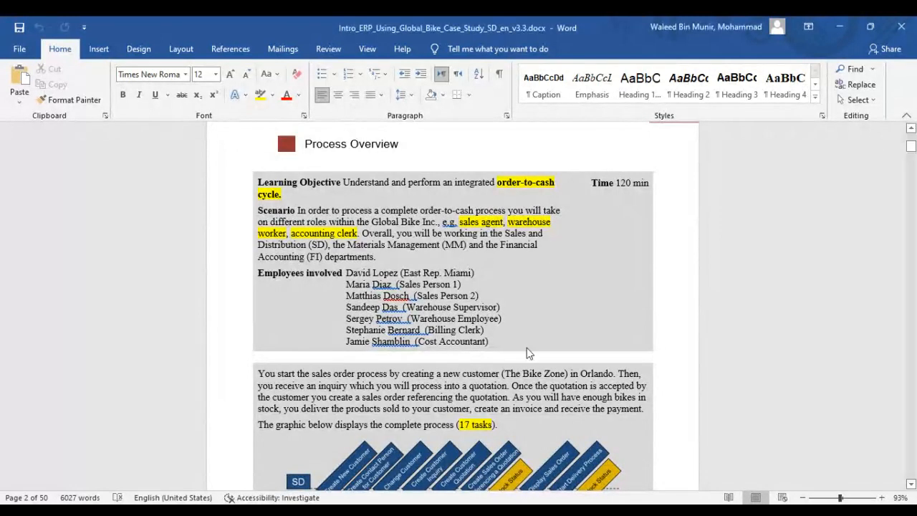
scroll(522, 334, "up", 4)
scroll(521, 329, "up", 7)
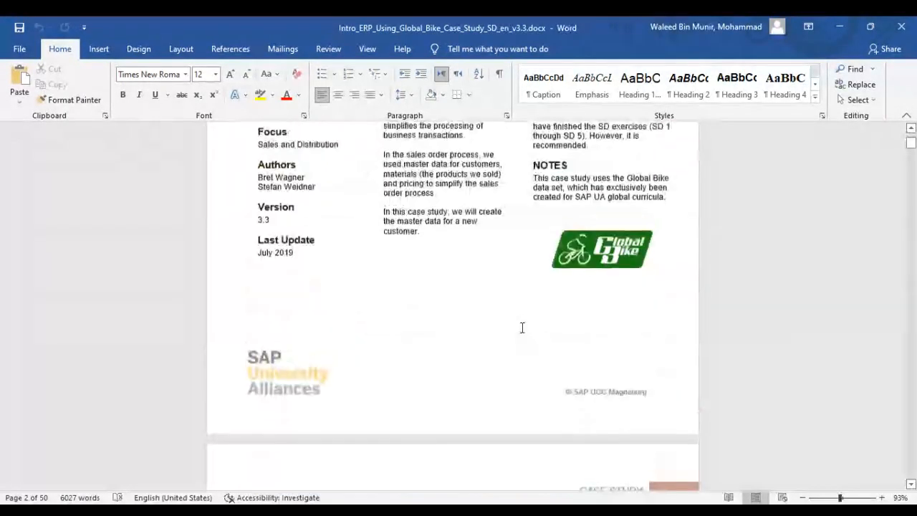
scroll(517, 327, "up", 6)
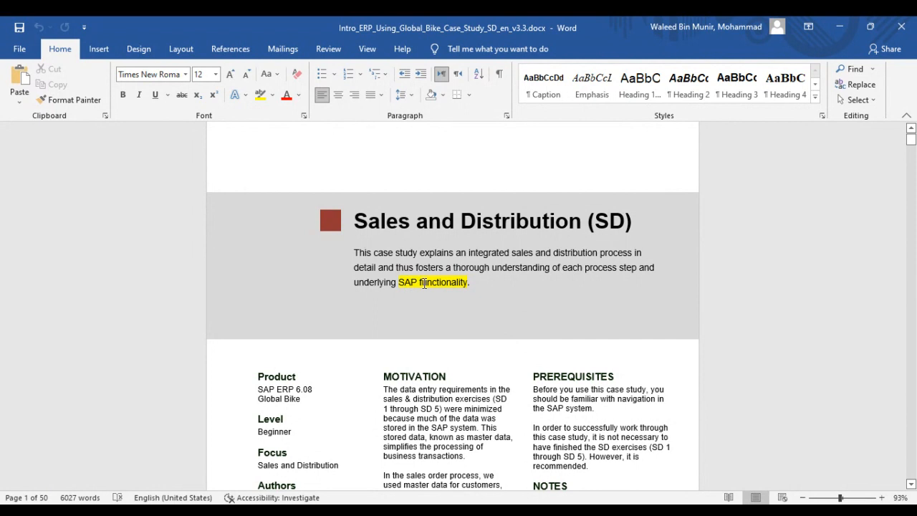
- Read the case study's title page, covering the introduction, product details, motivation, prerequisites and notes
left_click(456, 282)
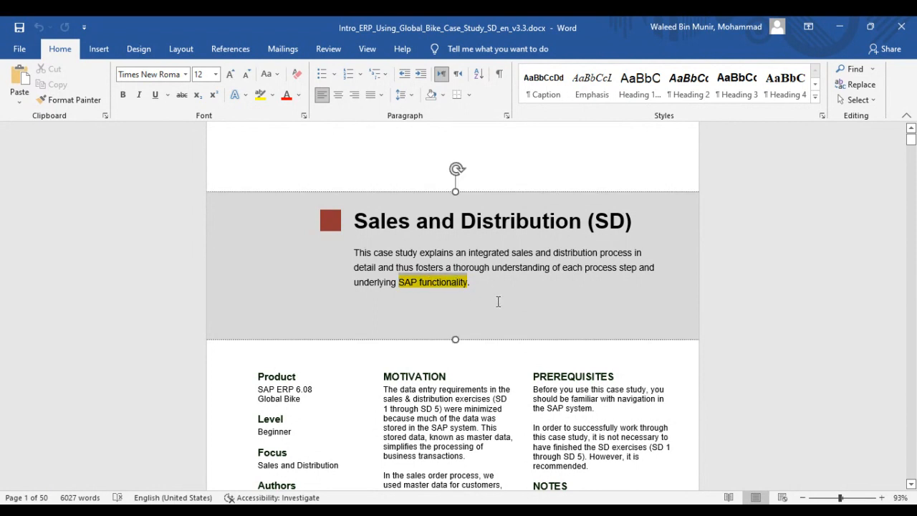
scroll(498, 301, "down", 1)
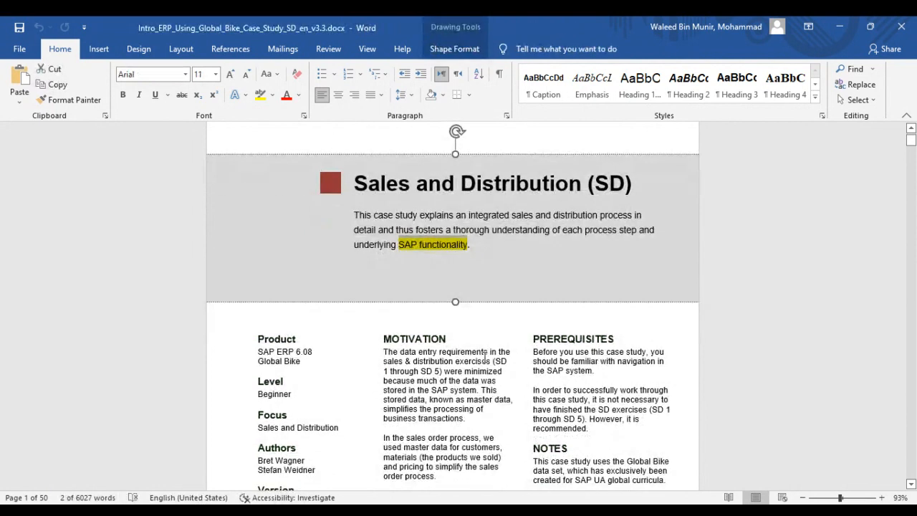
scroll(485, 356, "down", 2)
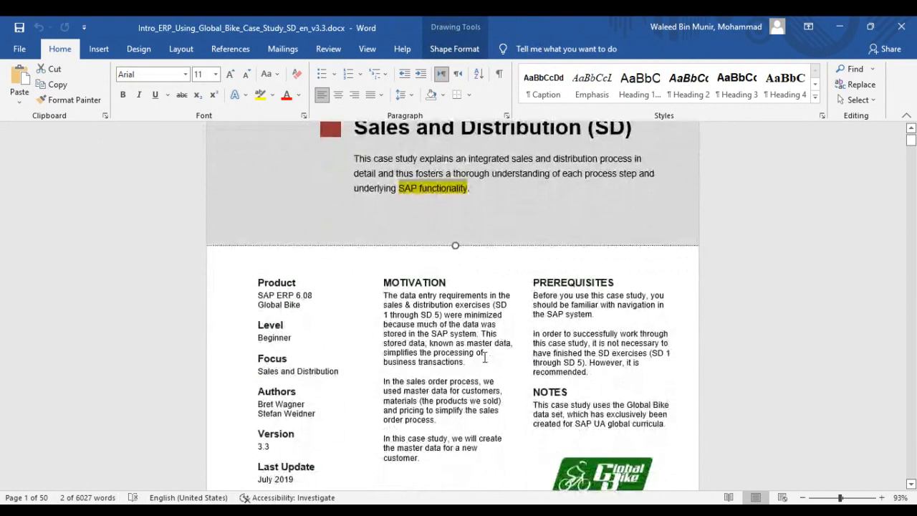
scroll(484, 357, "down", 1)
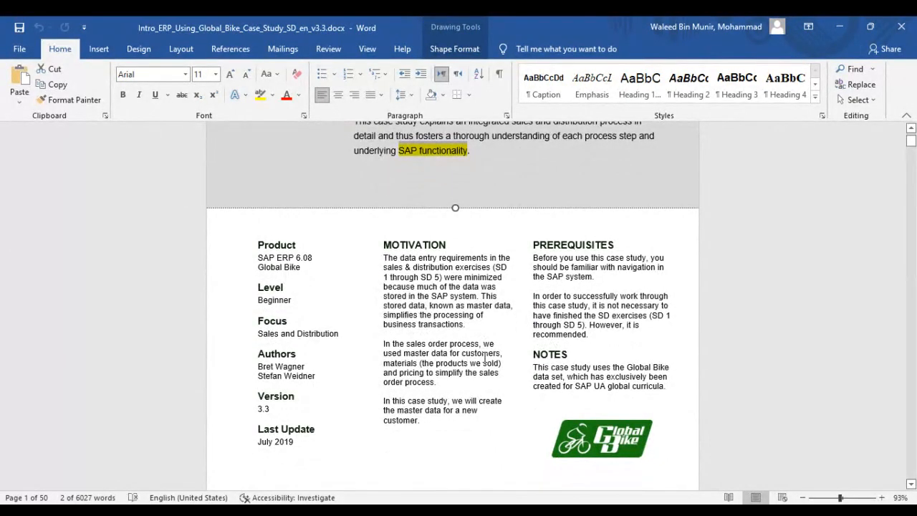
scroll(484, 357, "down", 2)
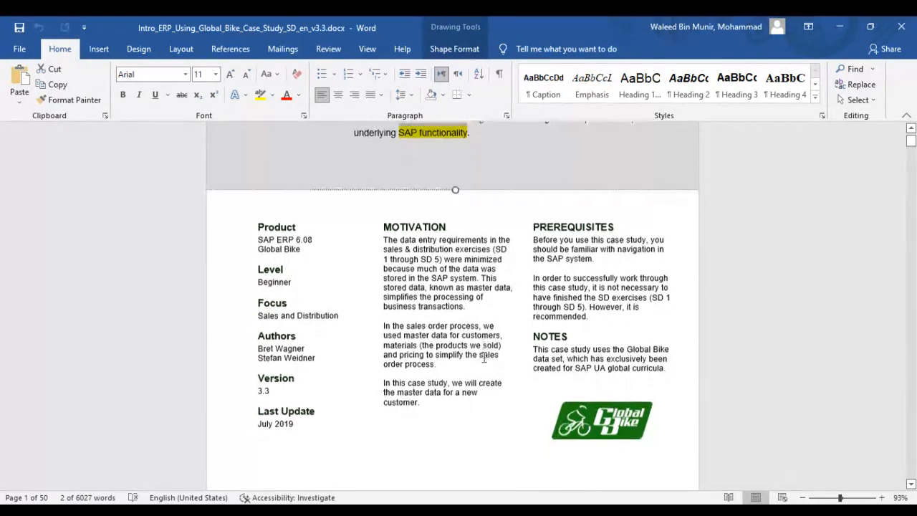
scroll(484, 357, "down", 1)
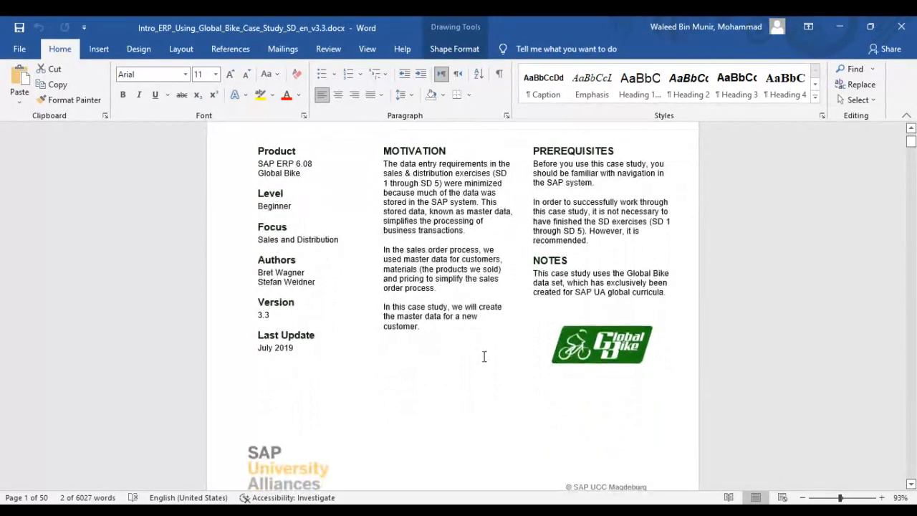
scroll(485, 356, "down", 1)
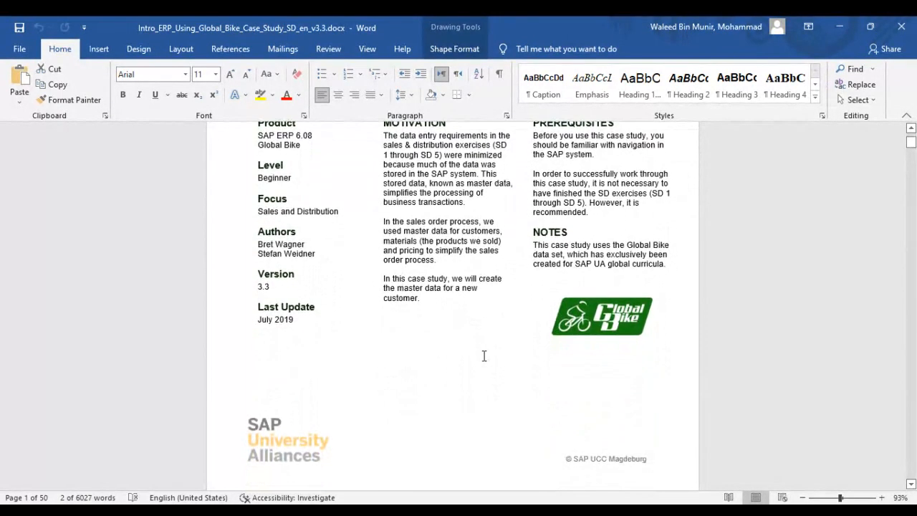
left_click(584, 321)
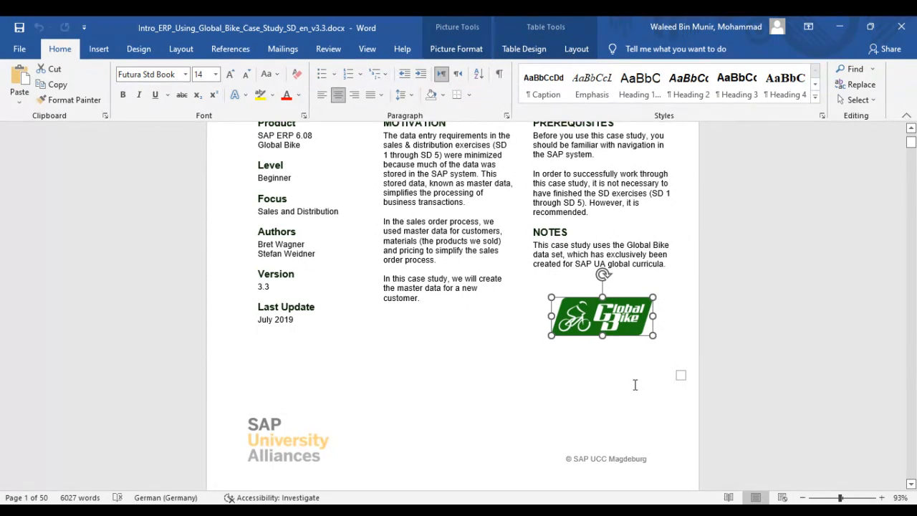
scroll(634, 383, "down", 1)
scroll(623, 431, "down", 2)
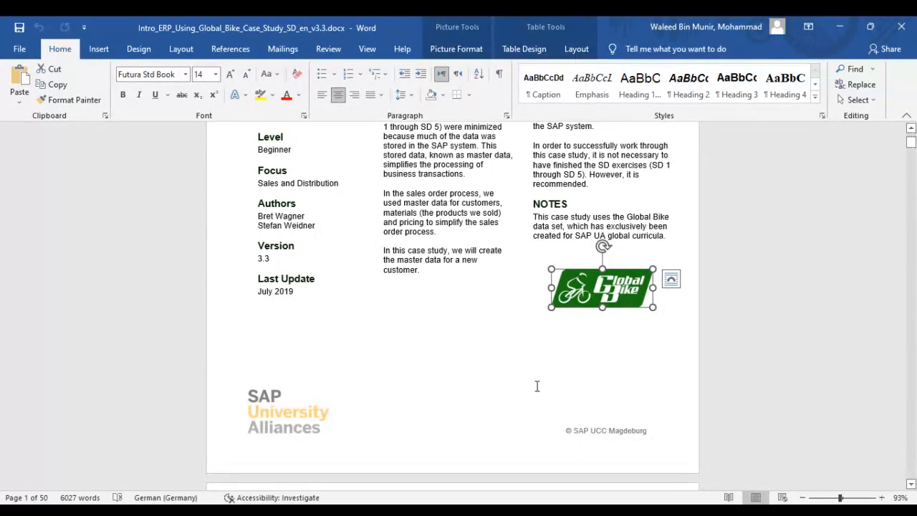
scroll(537, 386, "down", 1)
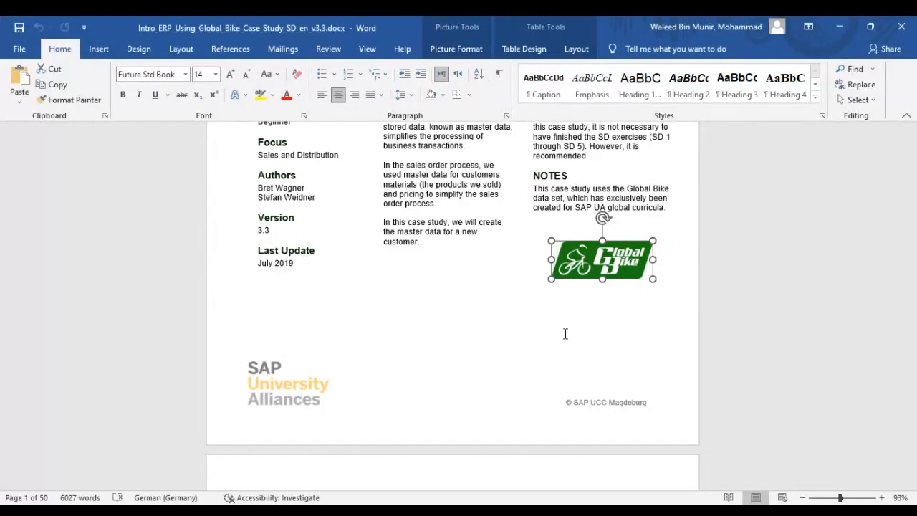
- Examine the Process Overview's learning objective and scenario, including the different roles taken on within Global Bike
scroll(565, 334, "down", 1)
scroll(565, 333, "down", 2)
scroll(564, 333, "down", 9)
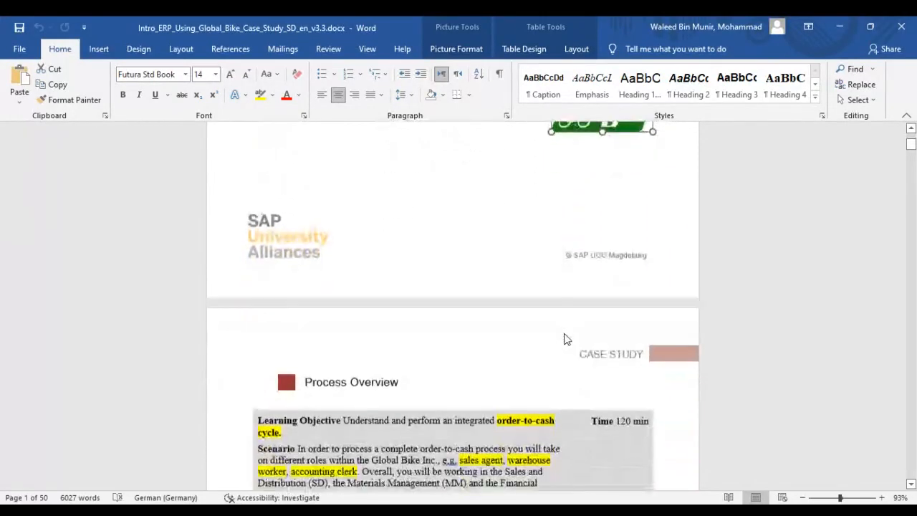
scroll(565, 333, "down", 3)
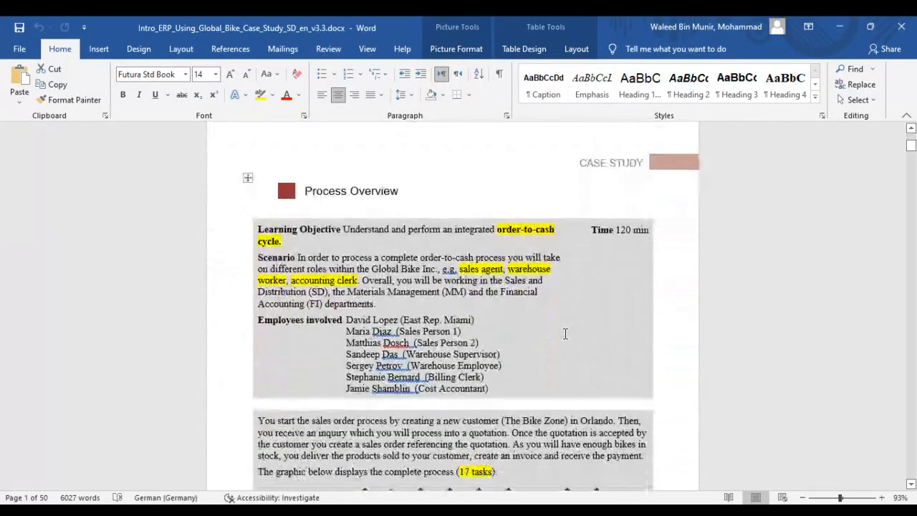
scroll(565, 333, "down", 1)
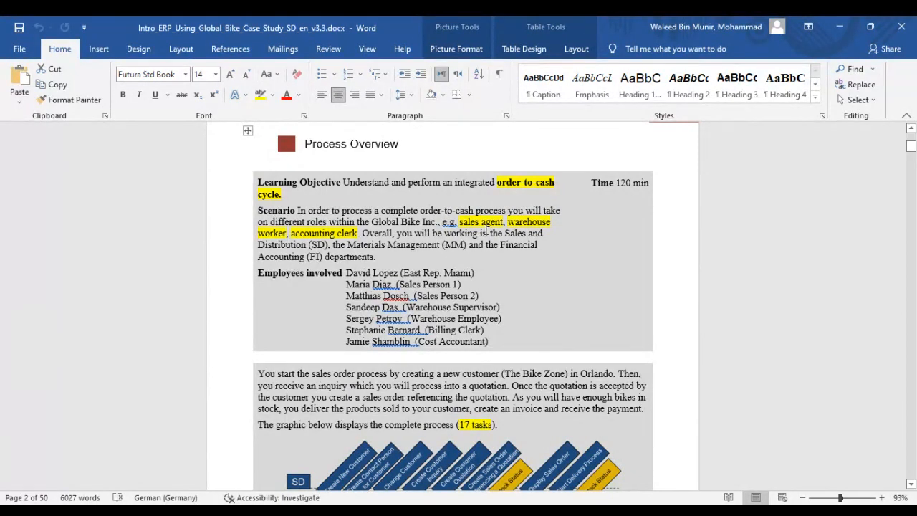
left_click_drag(462, 223, 502, 221)
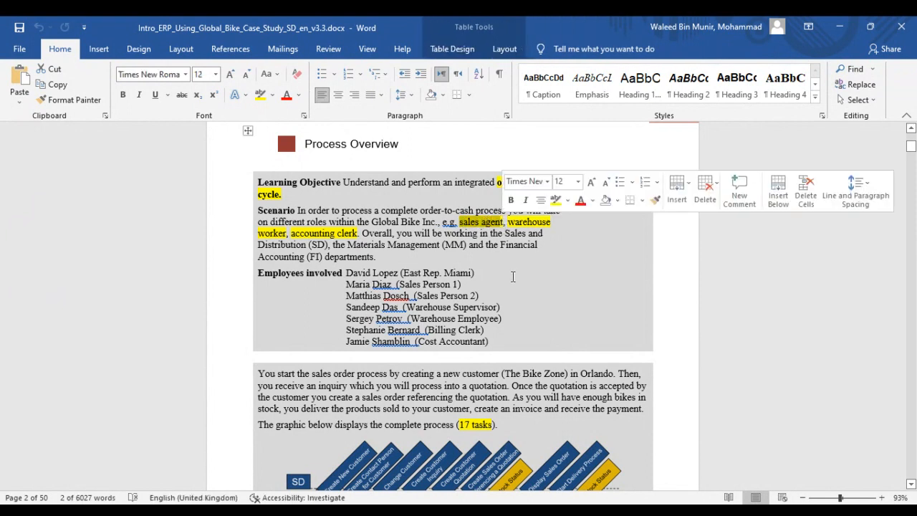
left_click(507, 222)
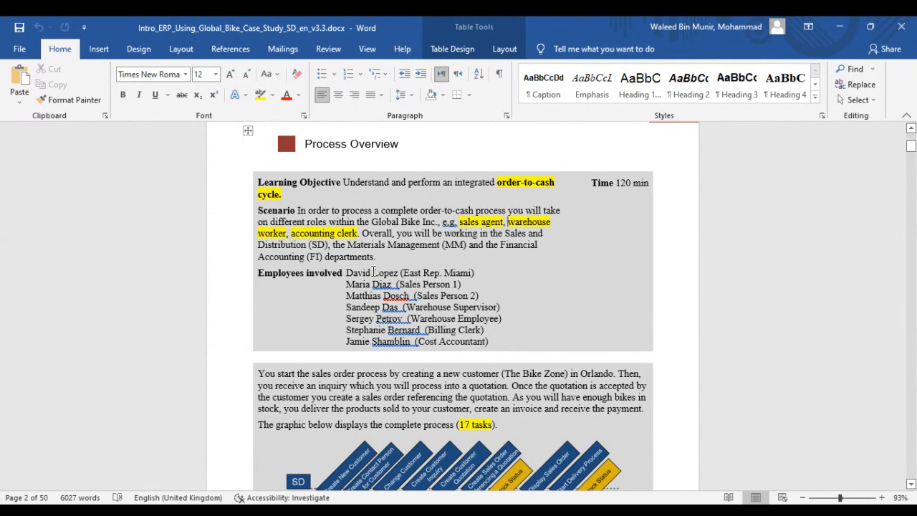
- Highlight "Miami" in yellow beside the East Rep. entry in the list of employees involved
scroll(419, 324, "down", 1)
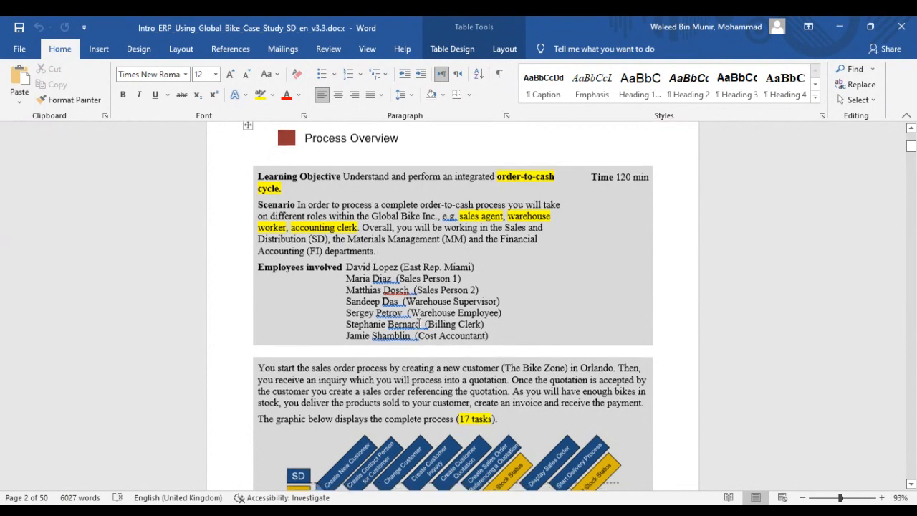
scroll(417, 323, "down", 1)
left_click_drag(375, 254, 378, 254)
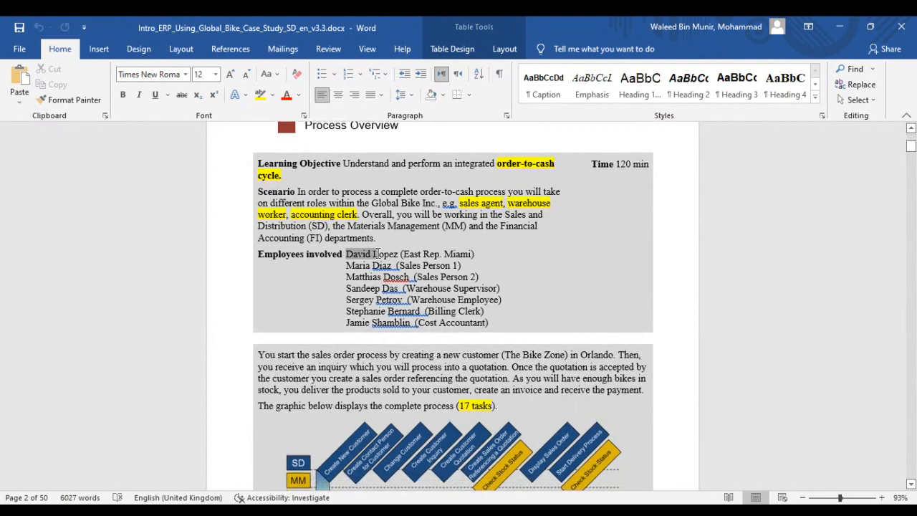
left_click(461, 262)
left_click_drag(440, 255, 472, 255)
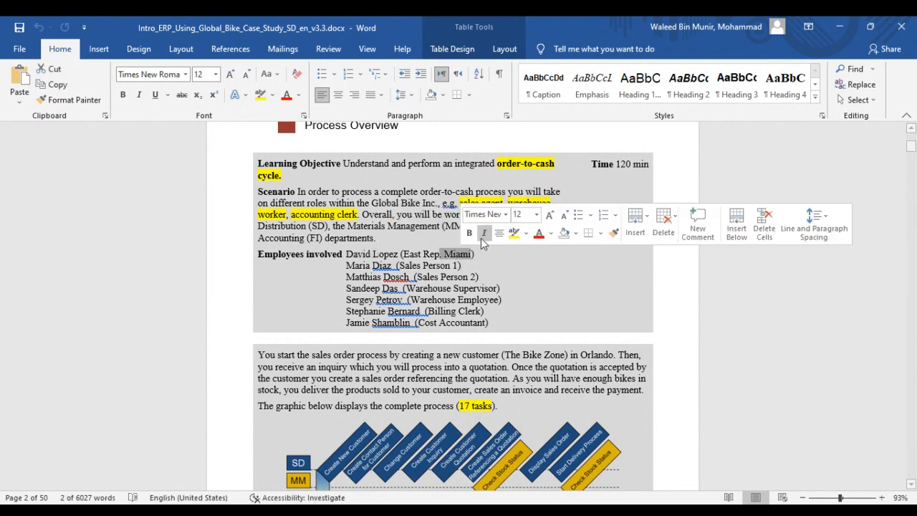
left_click(513, 232)
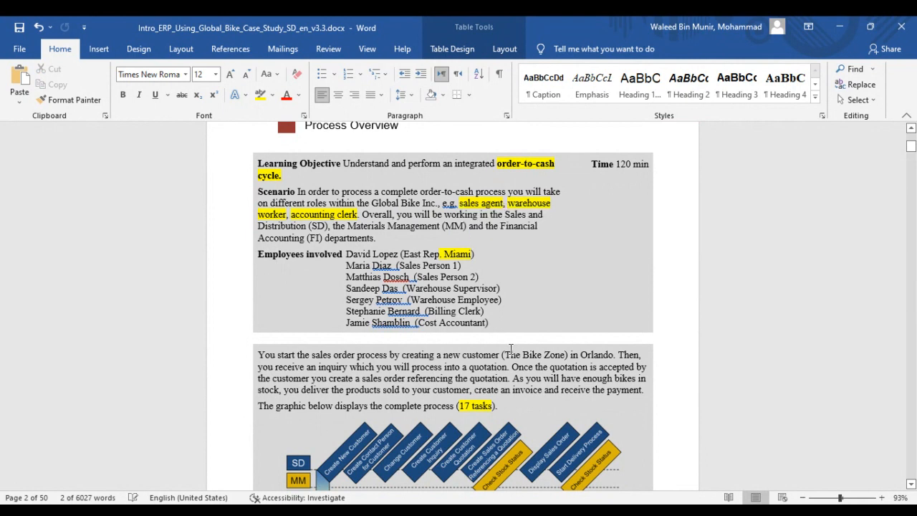
key("Right")
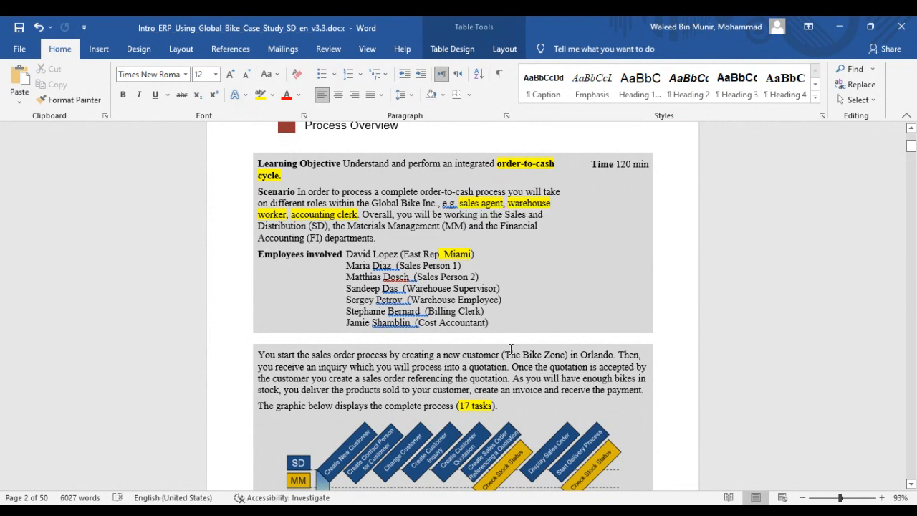
- Examine the process description and the graphic of the complete order-to-cash tasks across SD, MM and FI
scroll(510, 349, "down", 3)
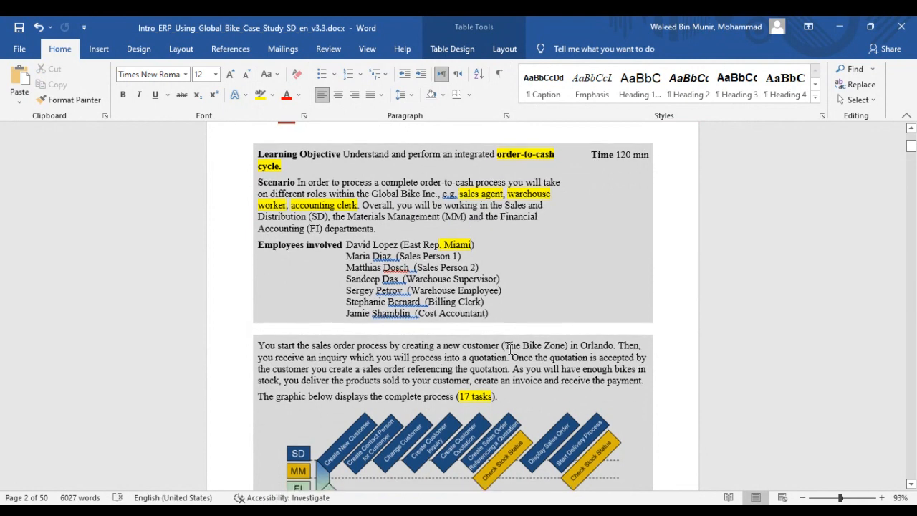
scroll(511, 349, "down", 5)
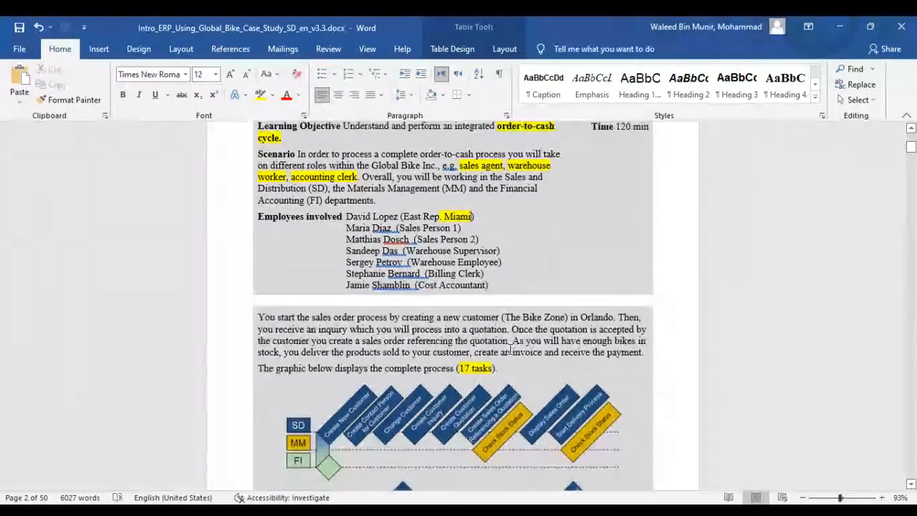
scroll(510, 349, "down", 2)
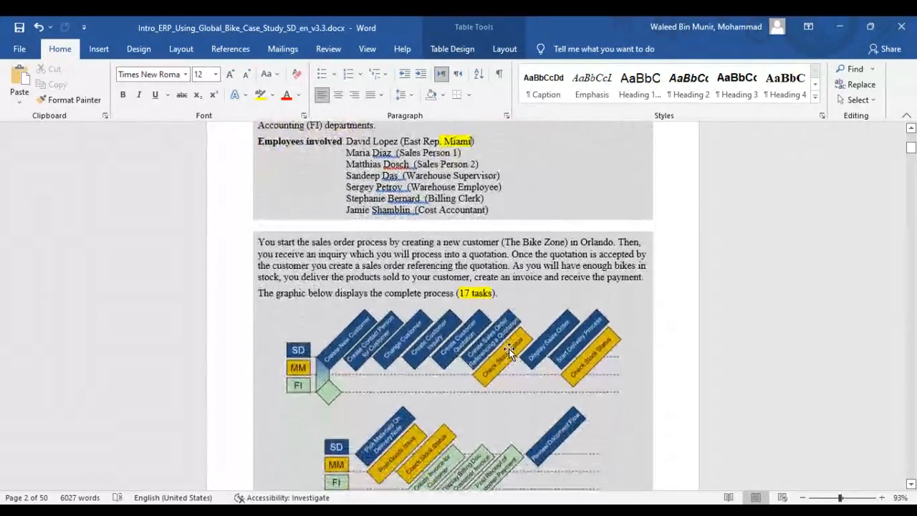
scroll(511, 349, "down", 2)
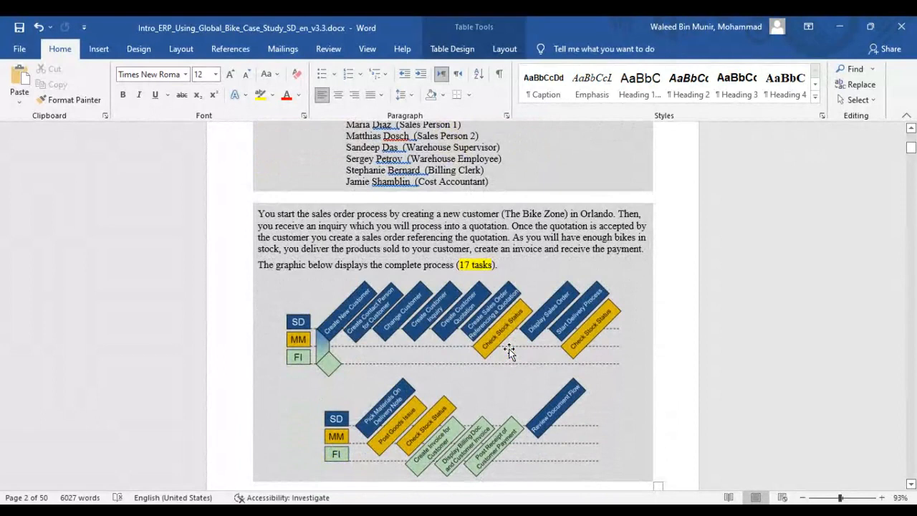
scroll(509, 351, "down", 2)
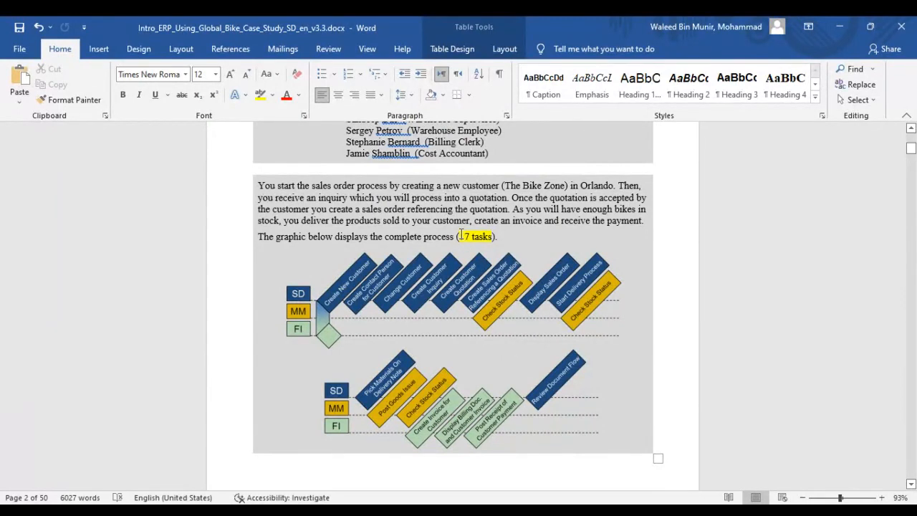
left_click(331, 299)
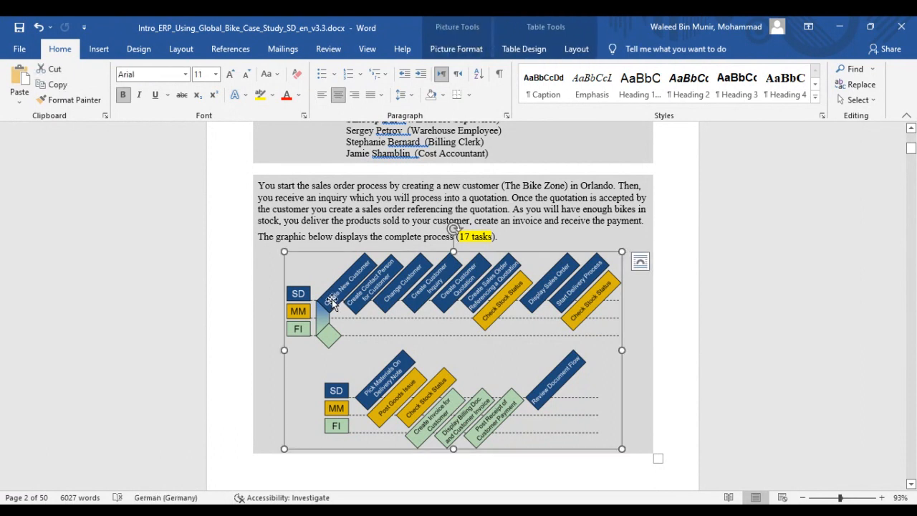
left_click(654, 306)
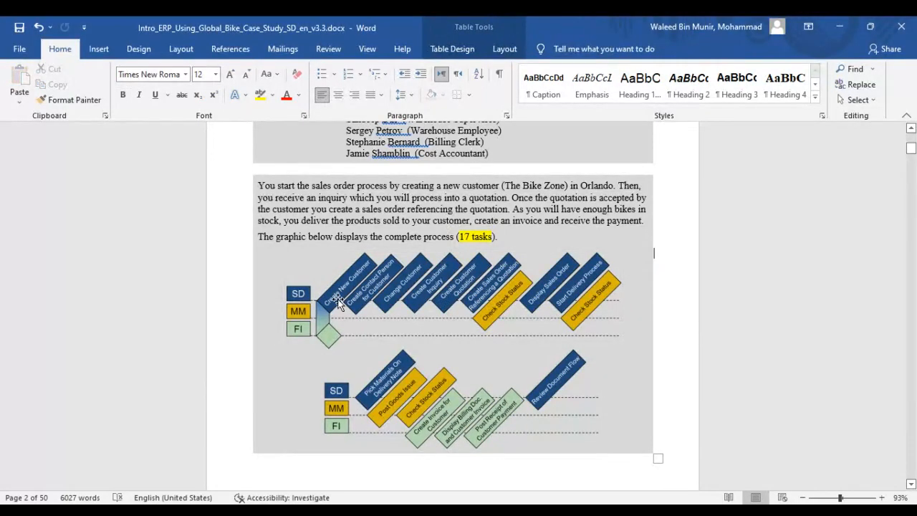
left_click(338, 302)
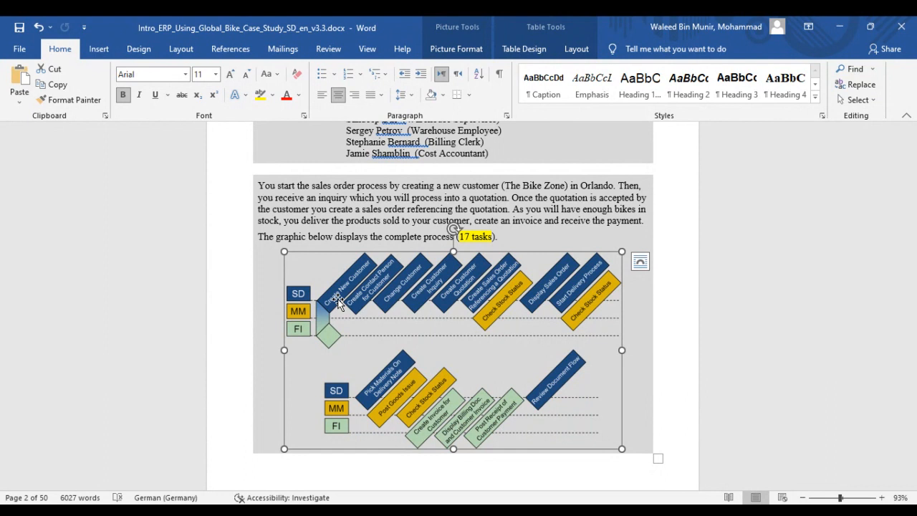
- Highlight the Step 1 to Step 3 entries in the Table of Contents in yellow
scroll(331, 323, "down", 5)
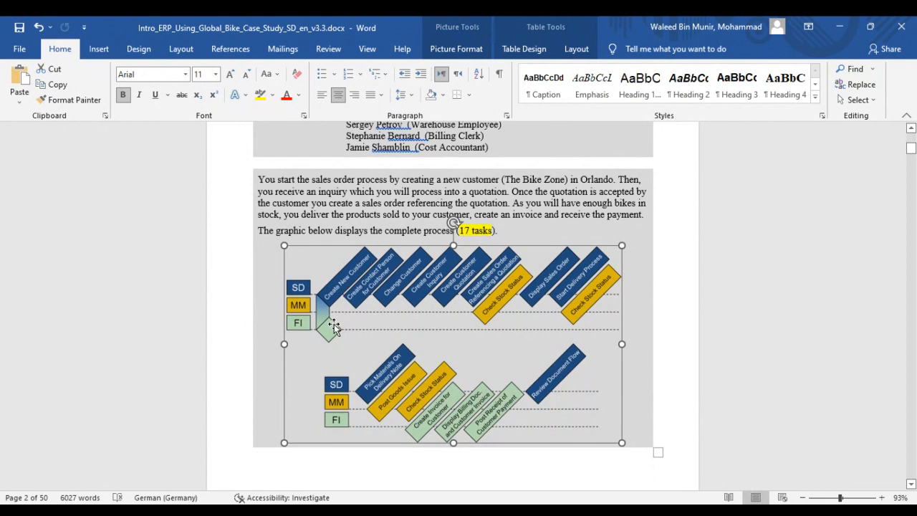
scroll(333, 332, "down", 5)
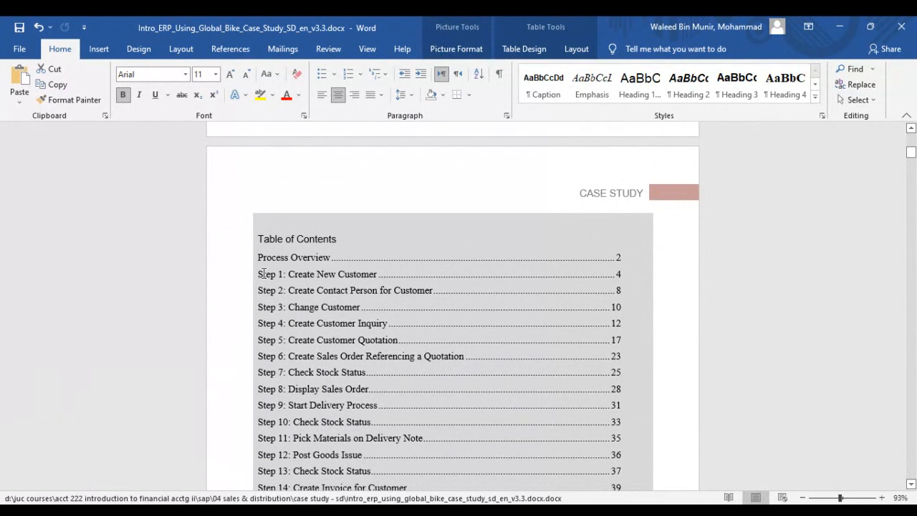
left_click_drag(260, 272, 313, 302)
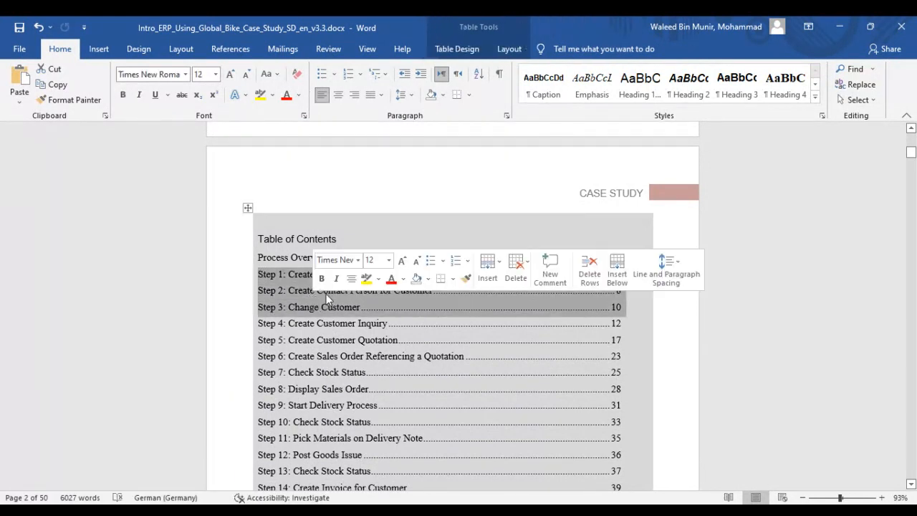
left_click(366, 278)
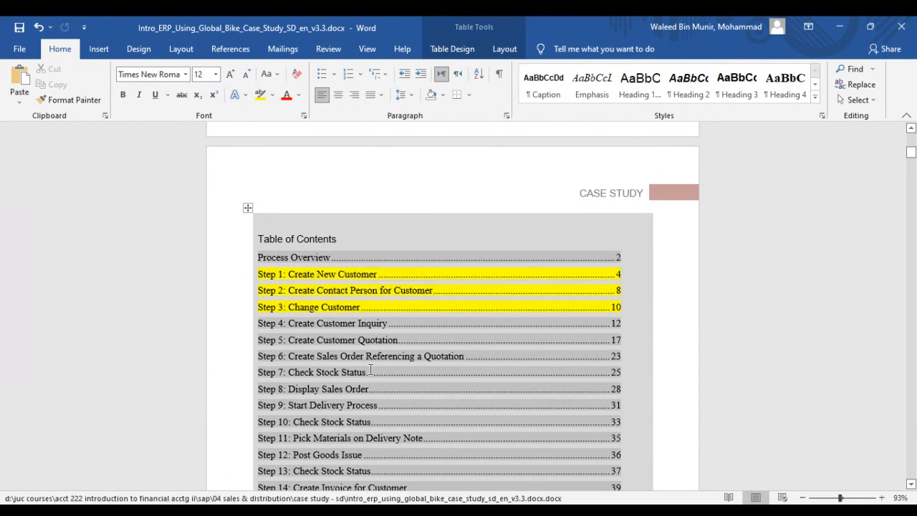
- Highlight the word "Inquiry" in the Step 4 entry of the Table of Contents in yellow
scroll(322, 398, "down", 1)
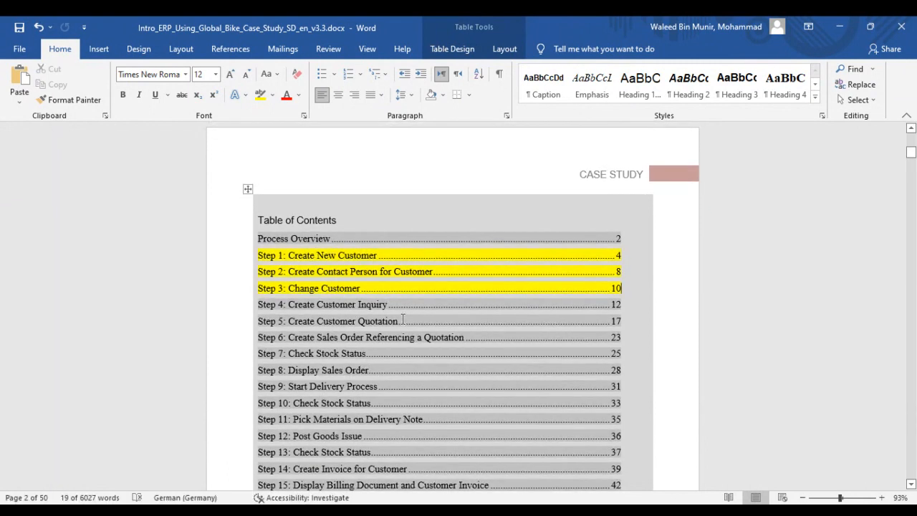
double_click(371, 304)
left_click(424, 283)
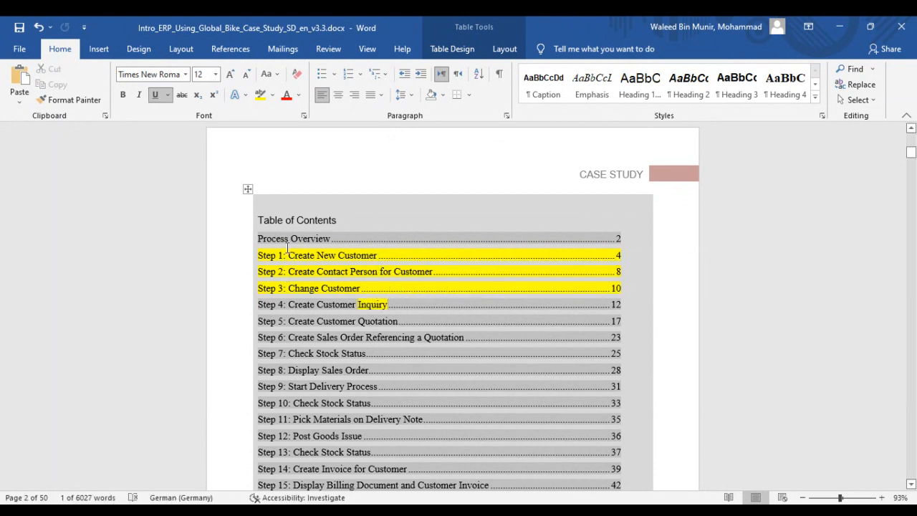
key("Right")
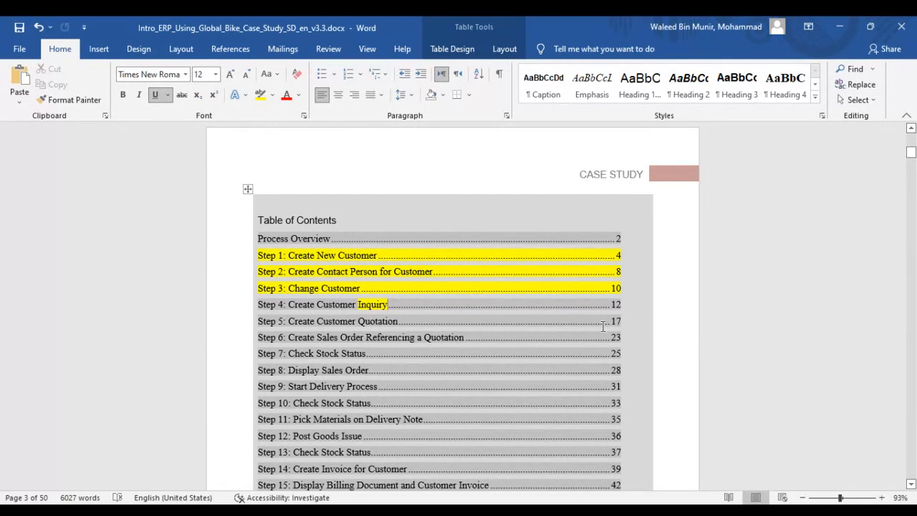
- Review the case study's Table of Contents entries and go to the Step 1: Create New Customer section
scroll(603, 325, "down", 1)
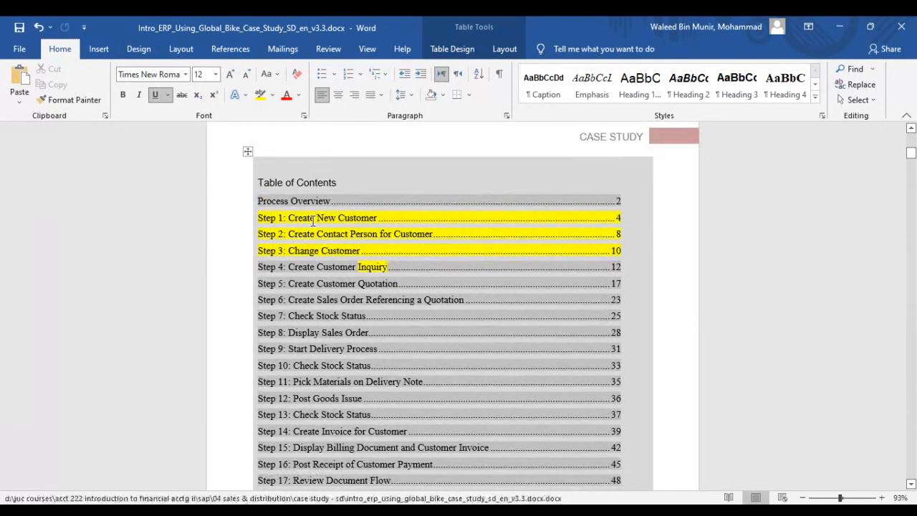
left_click(313, 221)
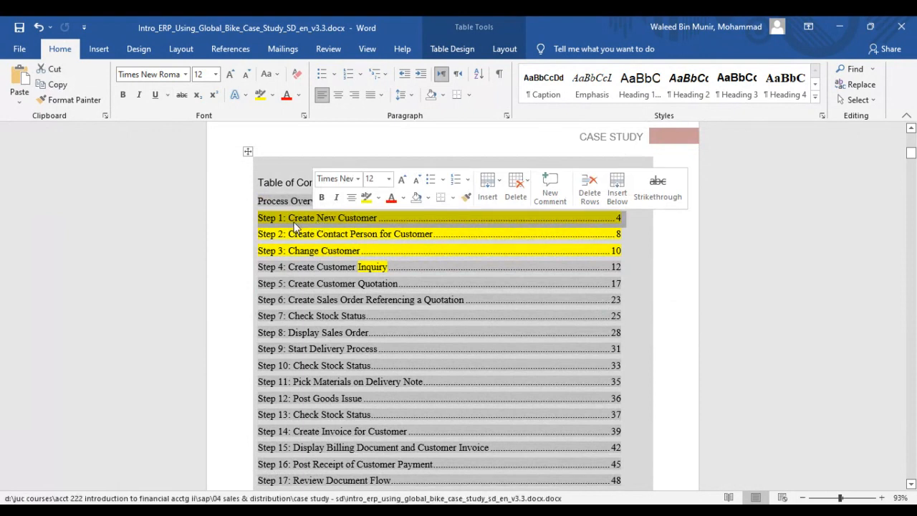
left_click(341, 229)
scroll(367, 266, "down", 8)
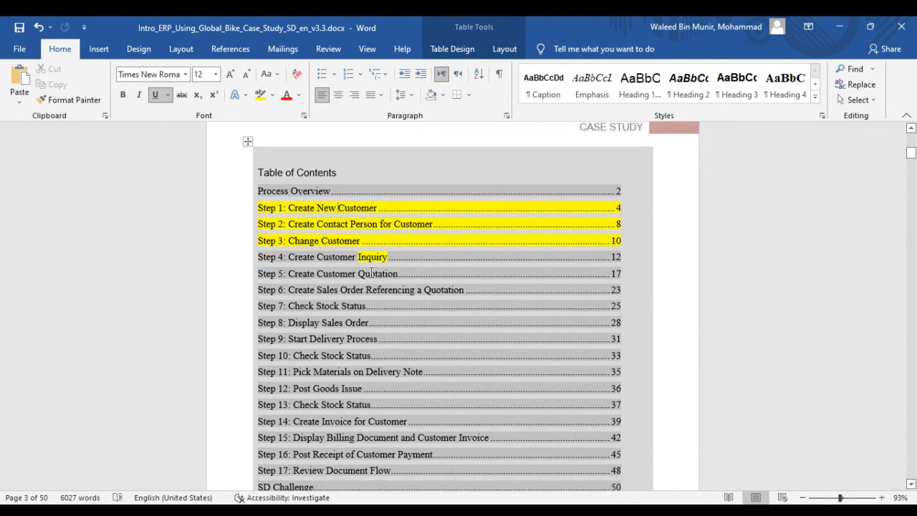
scroll(369, 280, "down", 8)
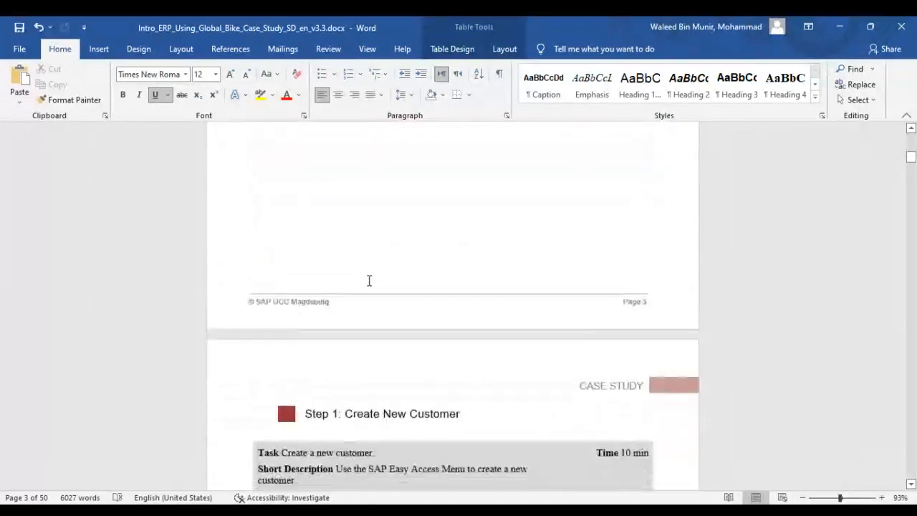
scroll(367, 278, "down", 1)
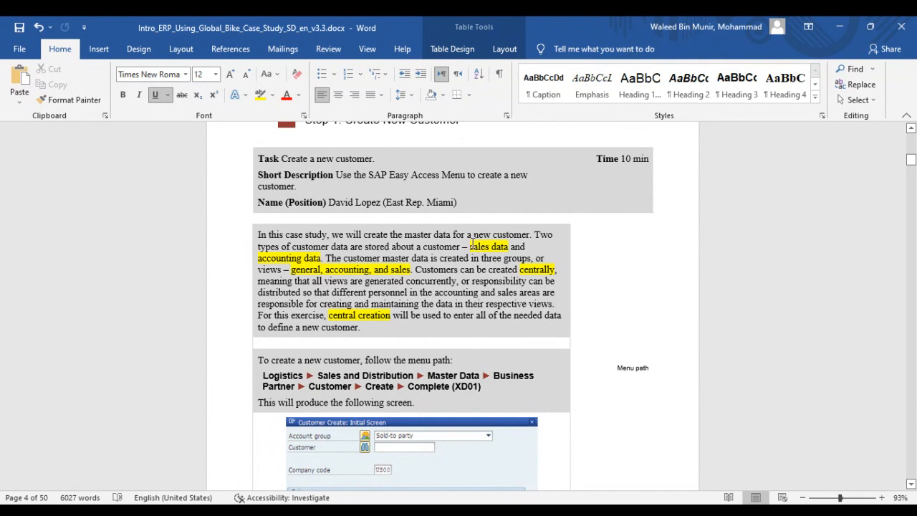
- Read the Step 1 introduction, selecting in turn "sales data", "accounting data", "general, accounting, and sales" and "centrally"
left_click_drag(471, 245, 509, 245)
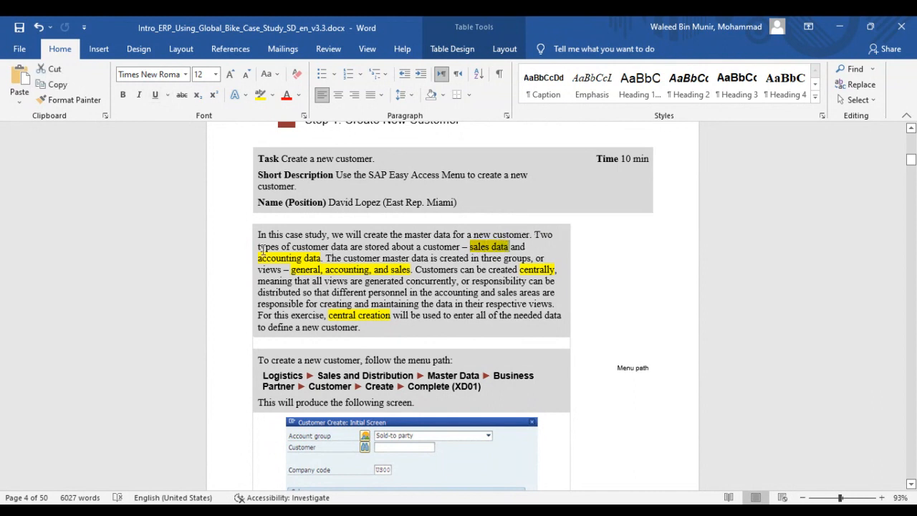
left_click_drag(258, 257, 321, 259)
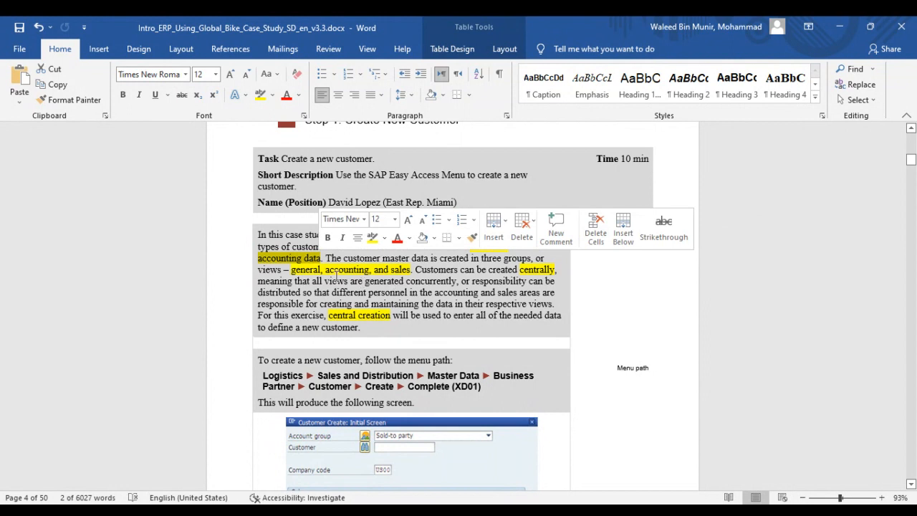
left_click_drag(291, 269, 396, 270)
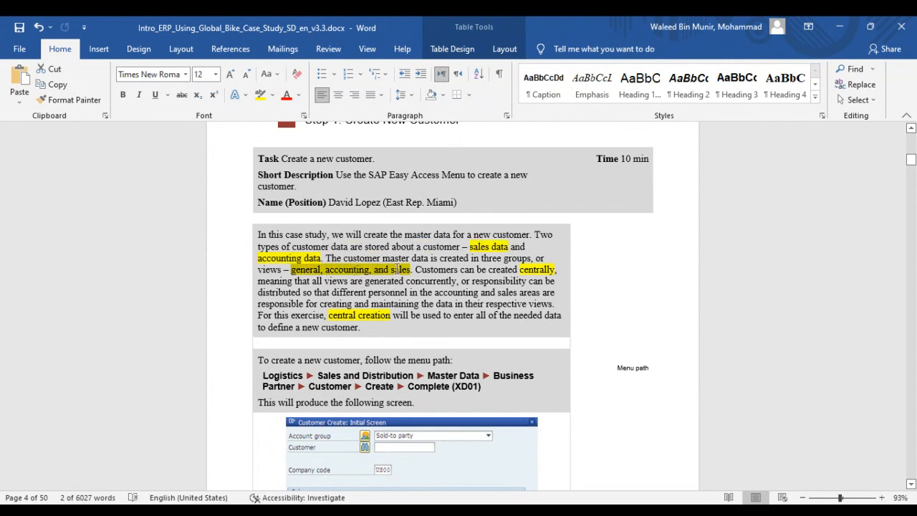
left_click_drag(397, 269, 400, 270)
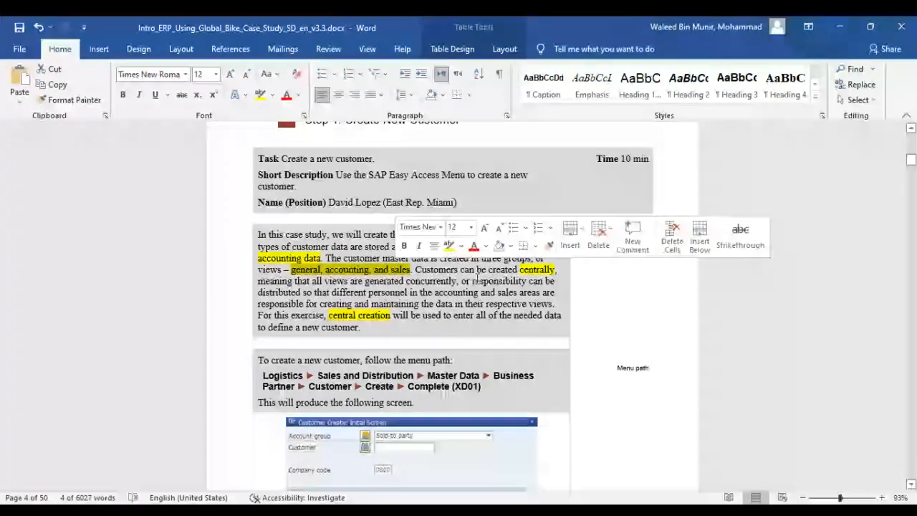
left_click_drag(520, 270, 550, 272)
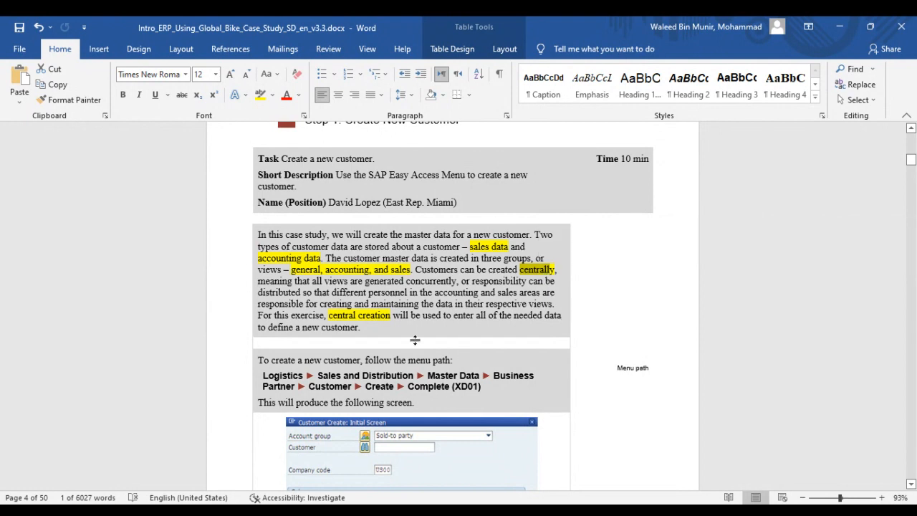
- Examine the menu path for creating a new customer with XD01 and the Customer Create: Initial Screen figure
scroll(420, 341, "down", 1)
scroll(421, 341, "down", 3)
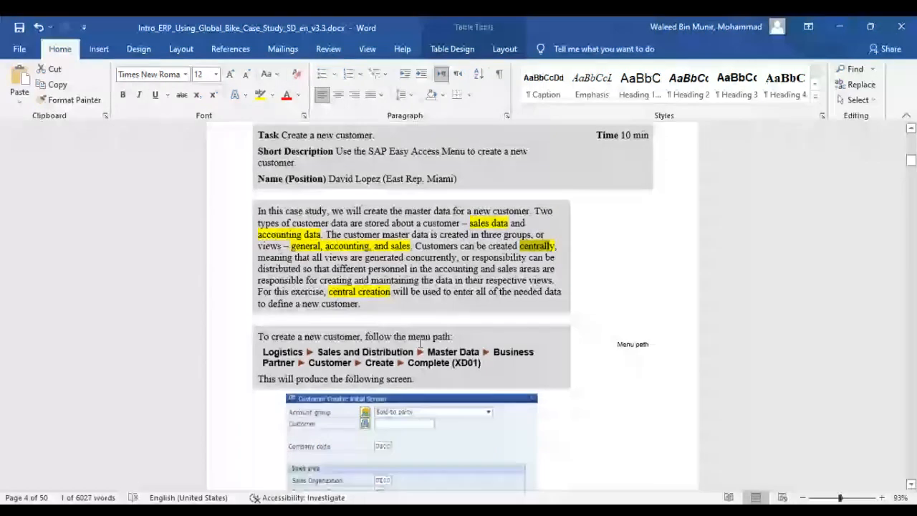
scroll(420, 342, "down", 5)
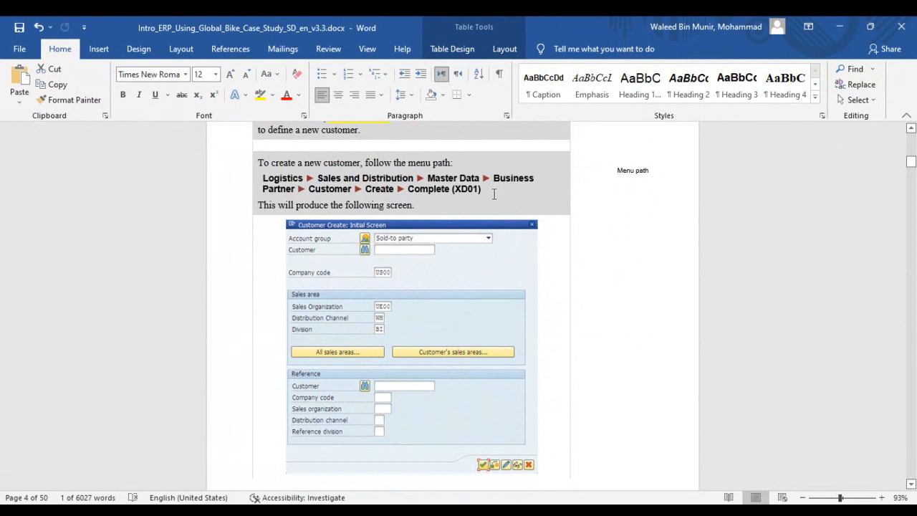
left_click(453, 191)
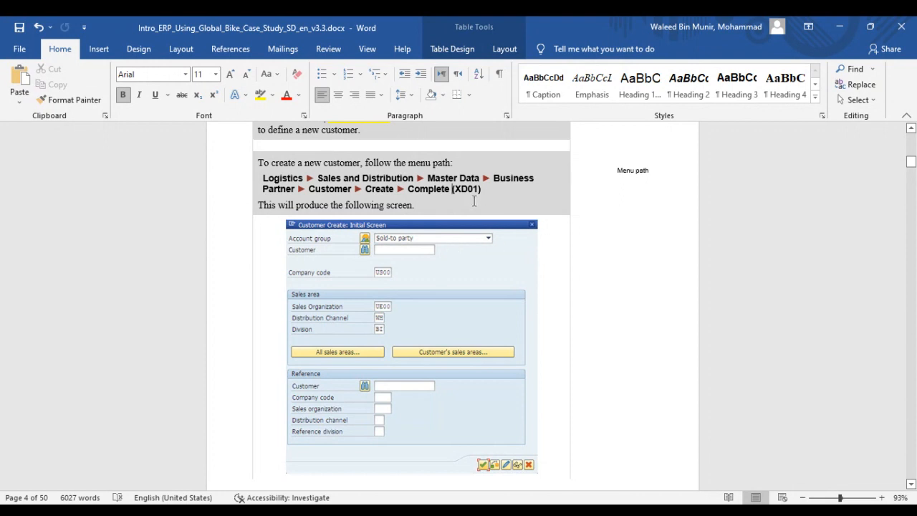
scroll(513, 268, "up", 1)
scroll(512, 269, "up", 1)
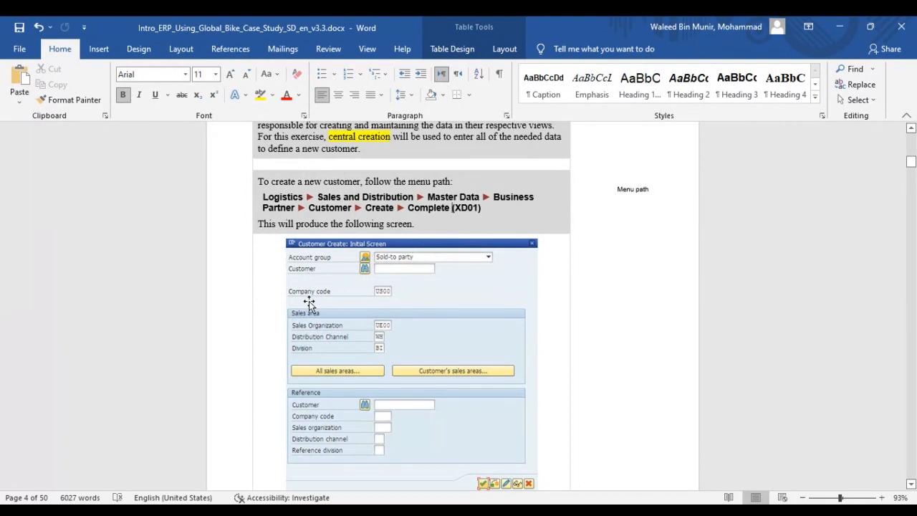
scroll(456, 356, "down", 1)
scroll(454, 357, "up", 1)
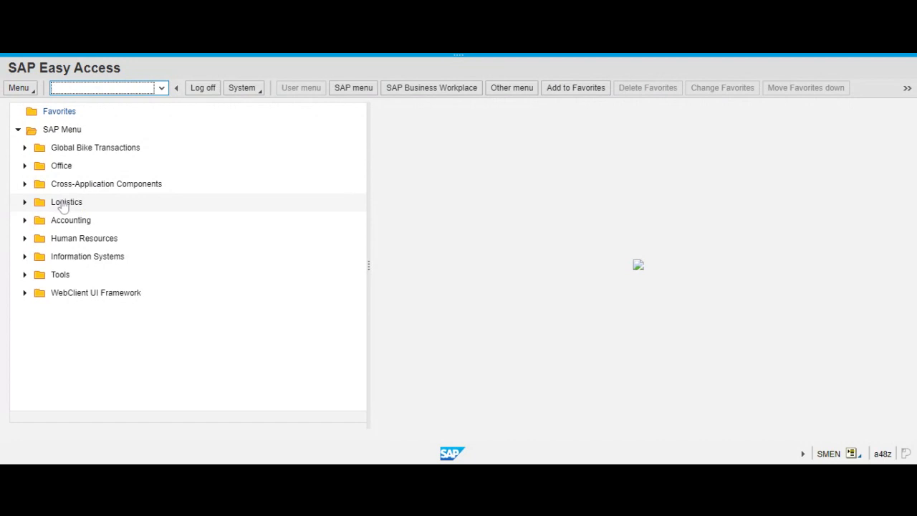
- Switch to SAP Easy Access and expand Logistics, Sales and Distribution, and Master Data in the SAP Menu
left_click(74, 207)
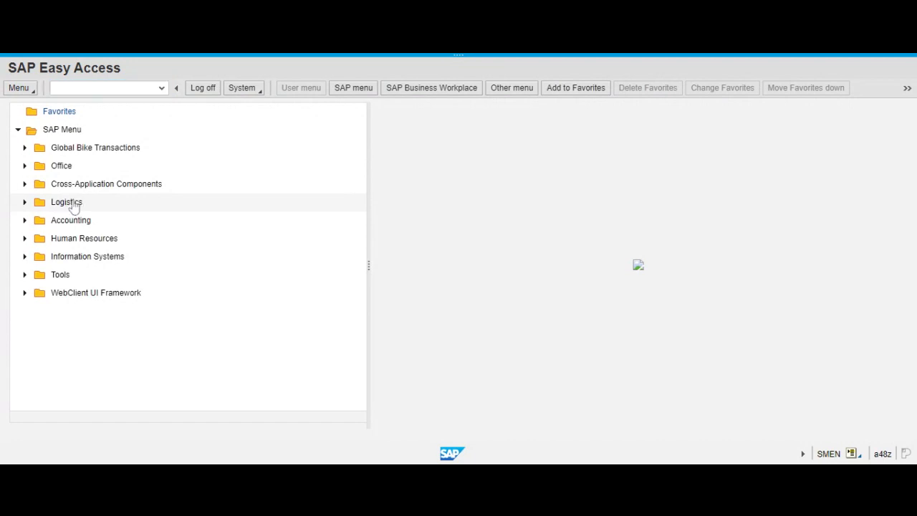
left_click(81, 224)
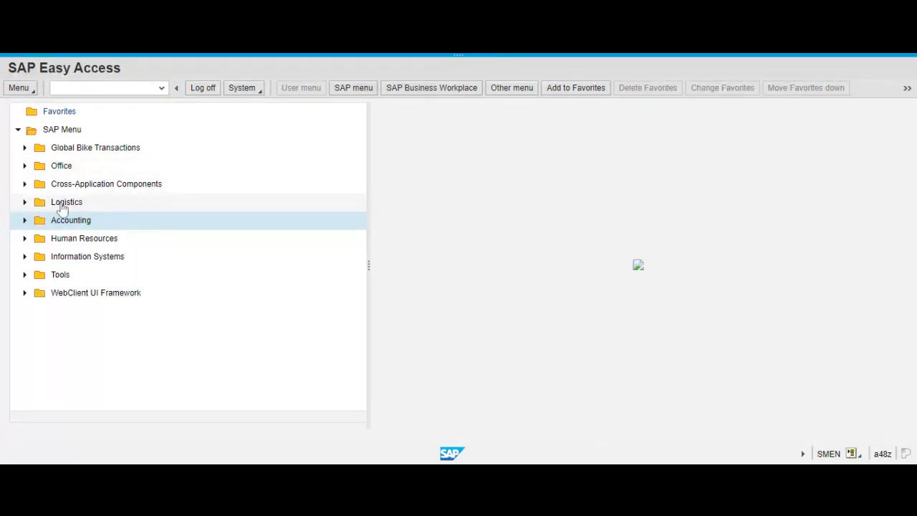
left_click(62, 207)
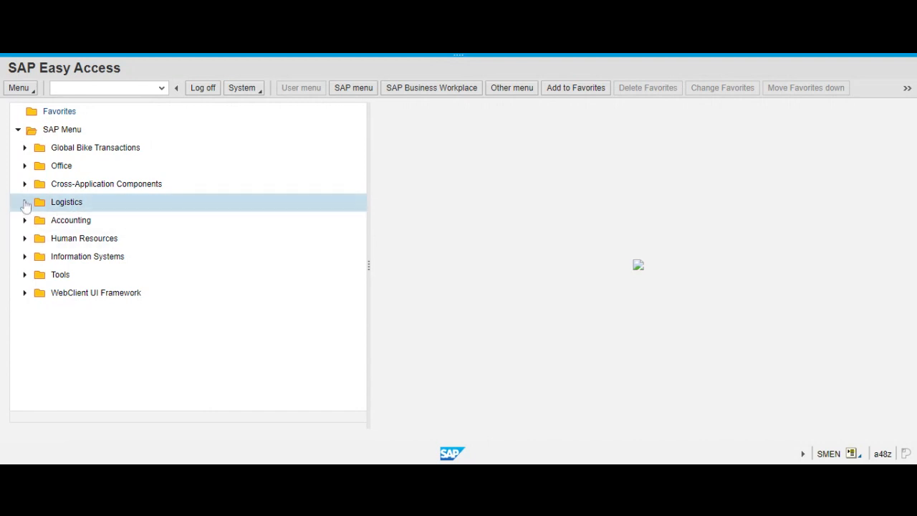
left_click(24, 203)
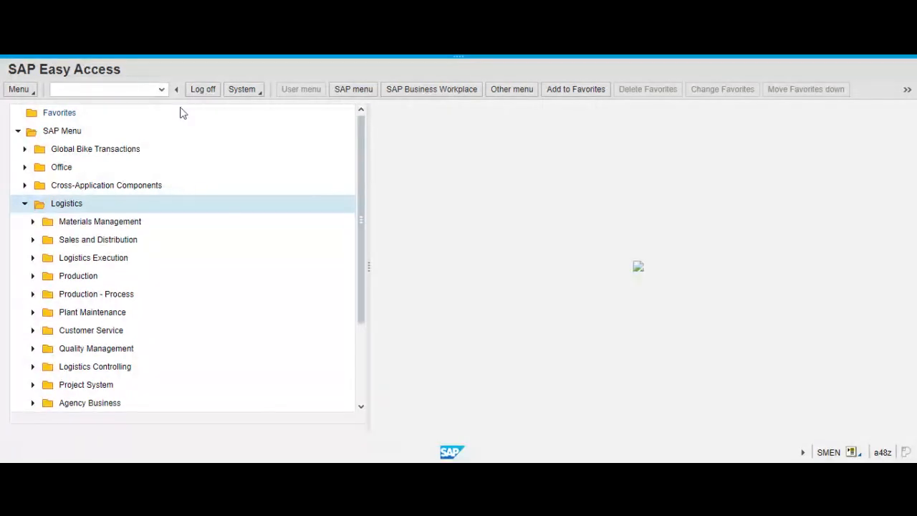
left_click(33, 240)
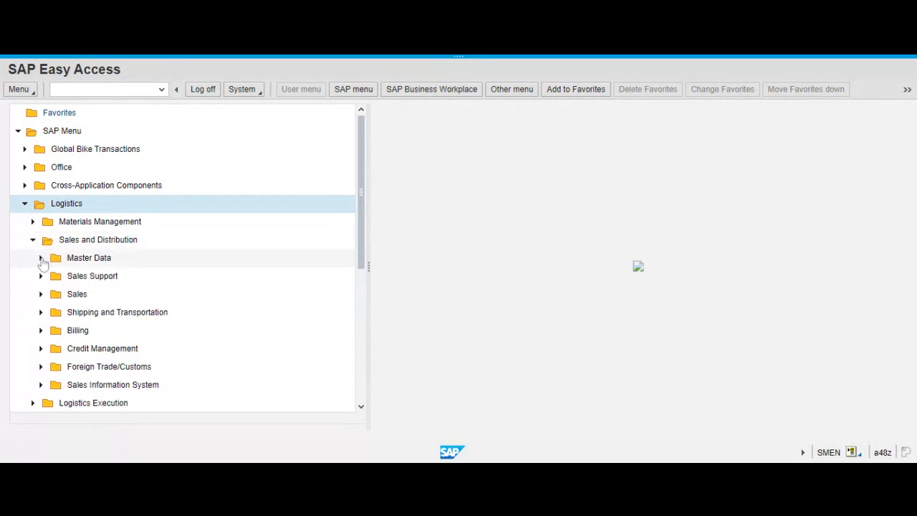
left_click(41, 258)
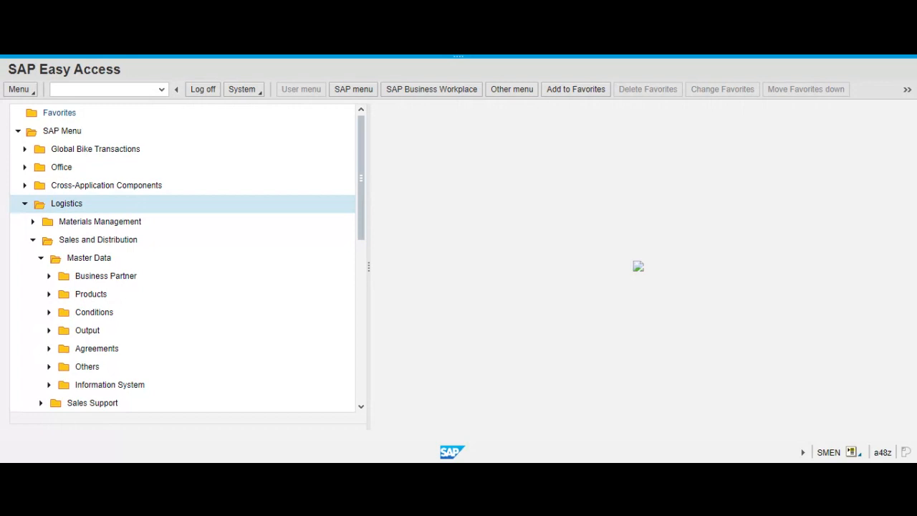
- Expand Business Partner and Customer under Master Data, and check the transactions in the Create folder before collapsing it
left_click(102, 262)
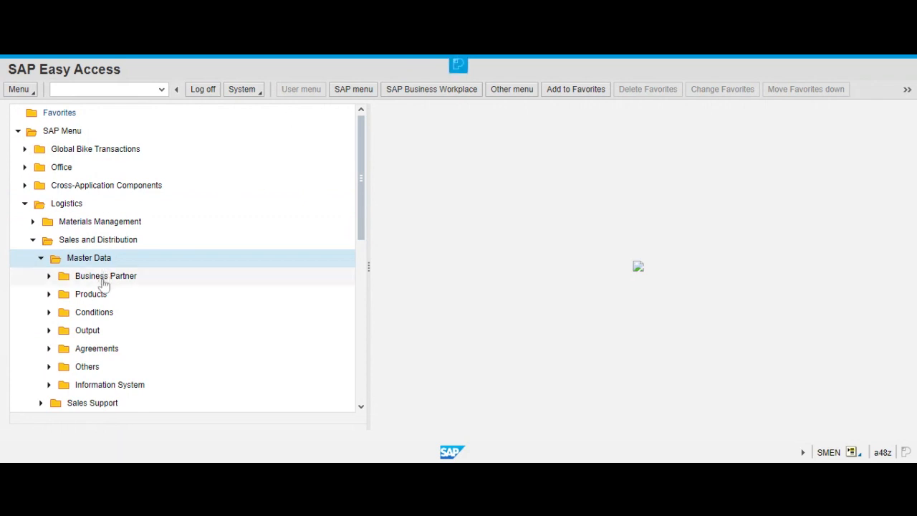
left_click(48, 276)
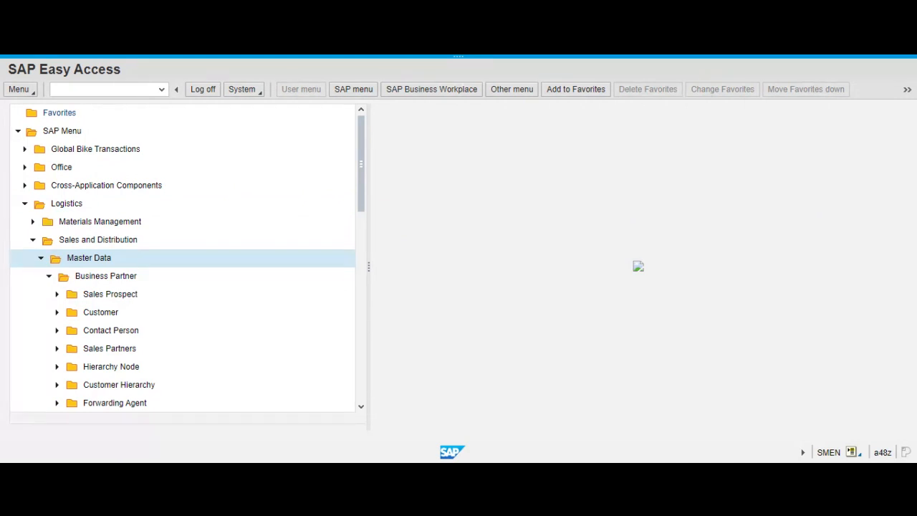
left_click(58, 314)
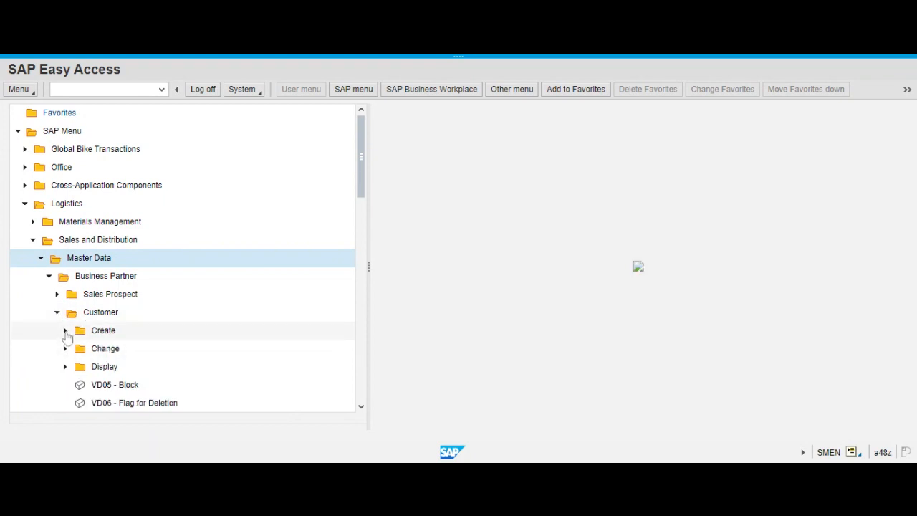
left_click(65, 331)
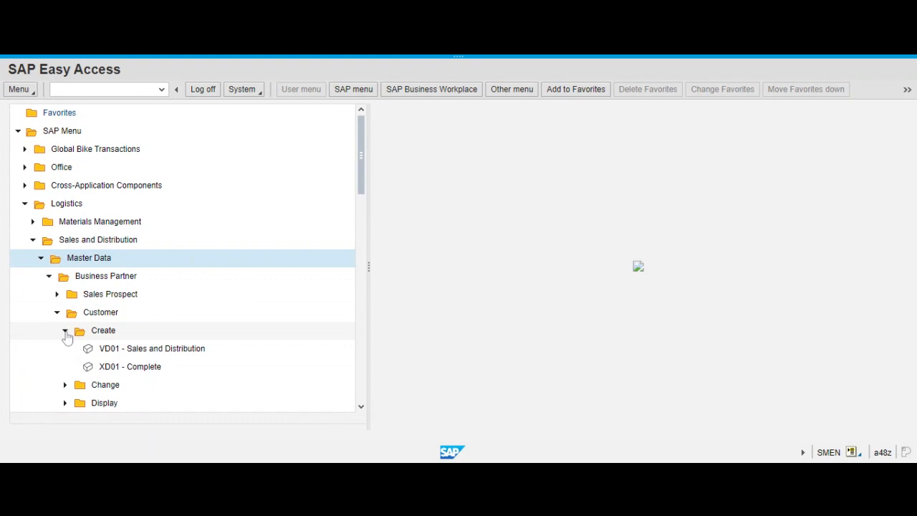
left_click(65, 331)
- Examine the Create, Change and Display folders under Customer, selecting each one in turn
scroll(219, 349, "down", 1)
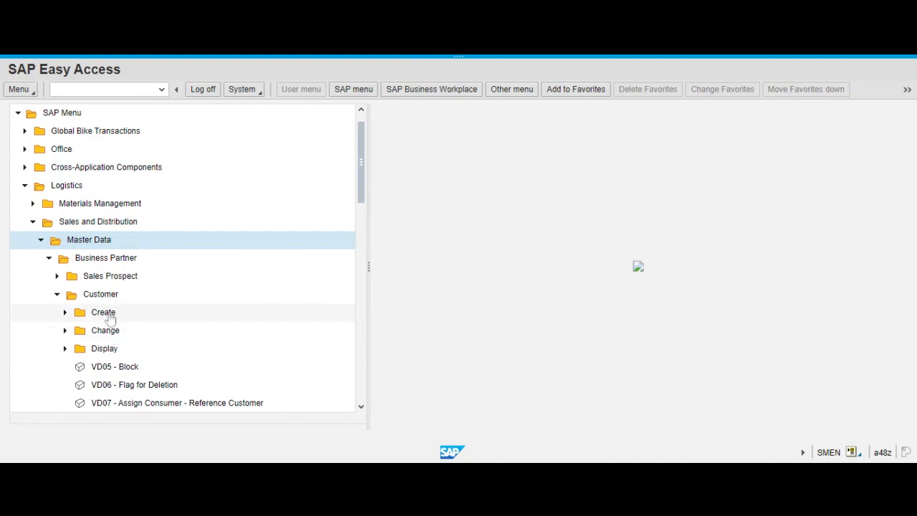
left_click(110, 353)
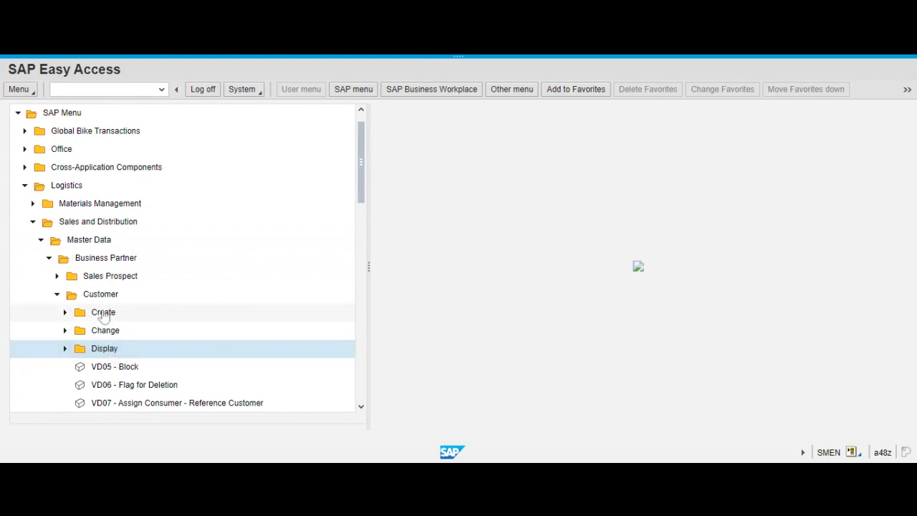
left_click(104, 315)
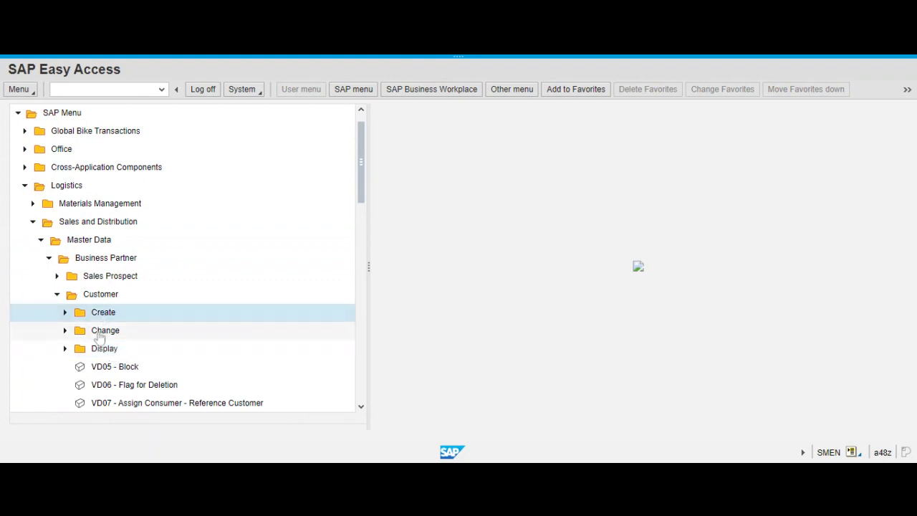
left_click(99, 335)
left_click(109, 351)
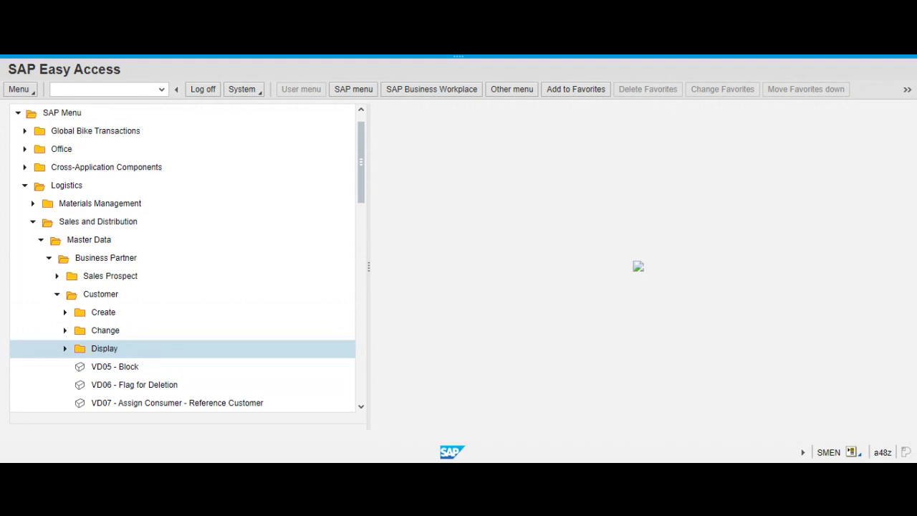
left_click(111, 334)
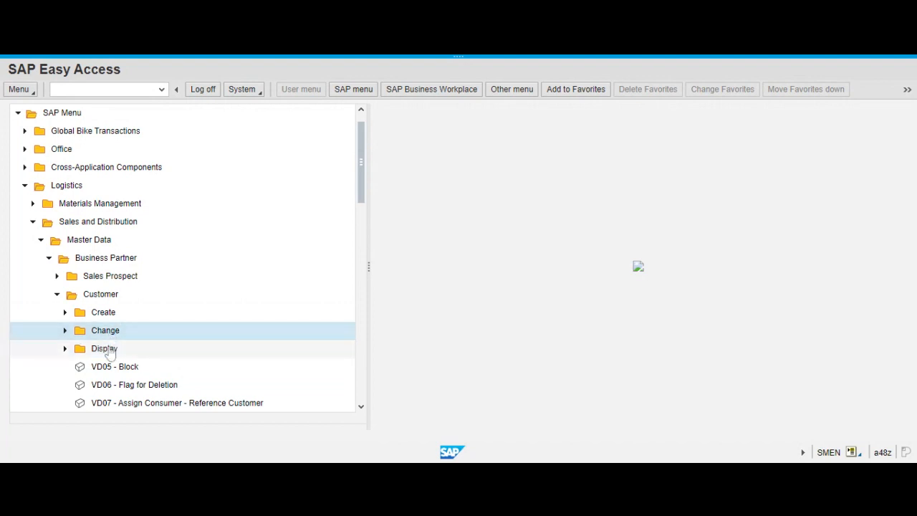
left_click(109, 349)
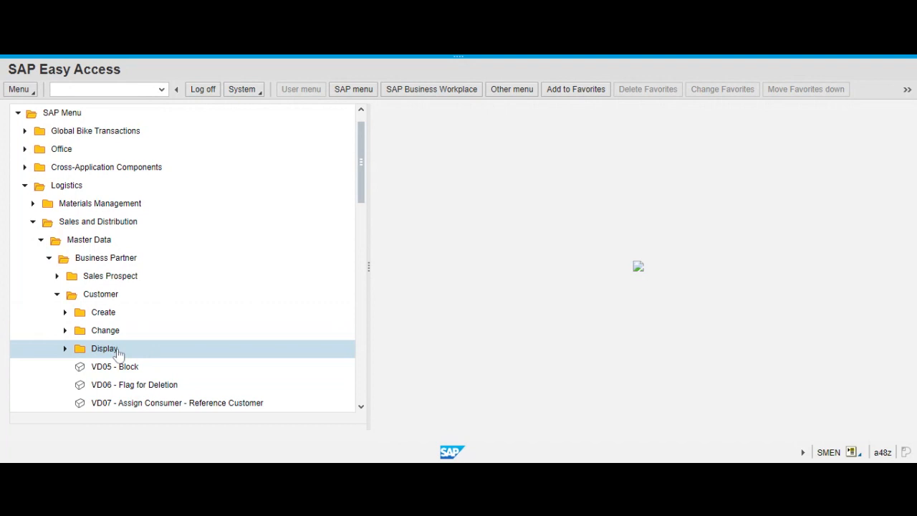
left_click(121, 317)
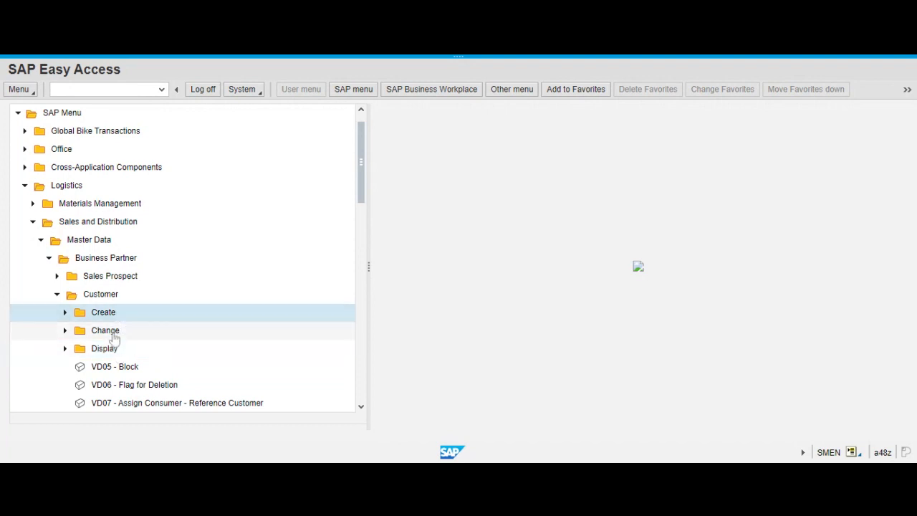
left_click(112, 333)
left_click(112, 350)
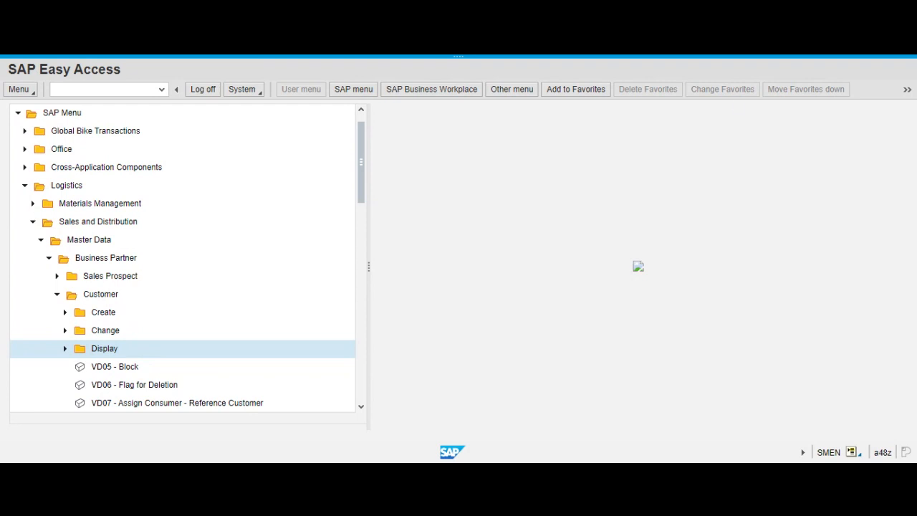
- Expand the Change folder under Customer and look through its transactions and the entries below it
left_click(65, 330)
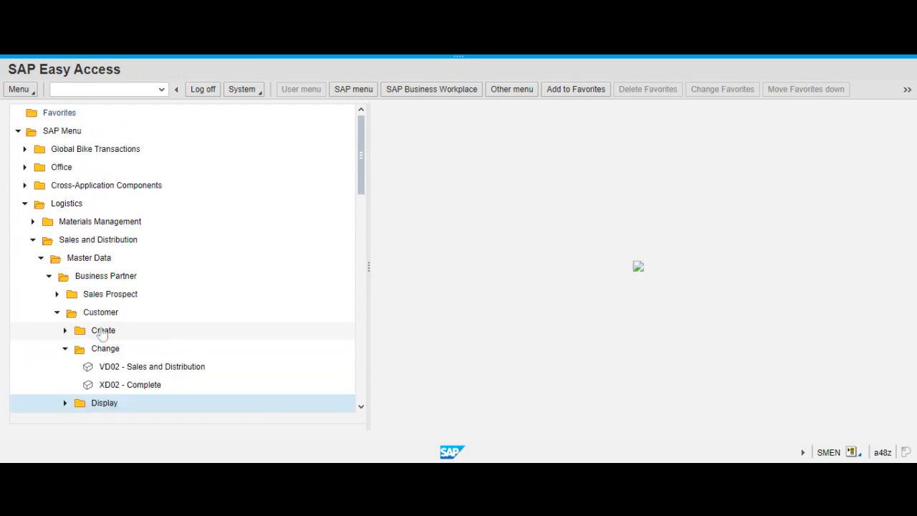
scroll(231, 327, "down", 1)
scroll(231, 328, "down", 5)
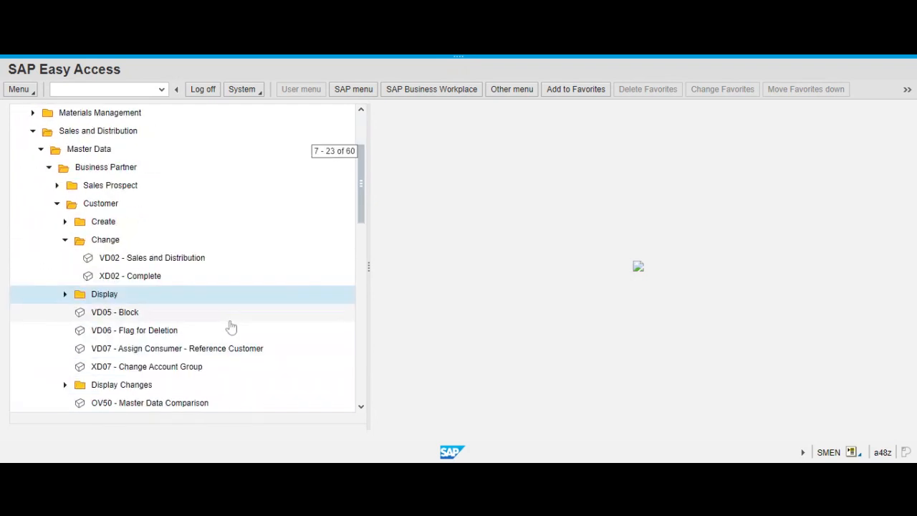
- Check the XD02 - Complete transaction, and expand the Display folder under Customer to locate XD03 - Complete
left_click(139, 283)
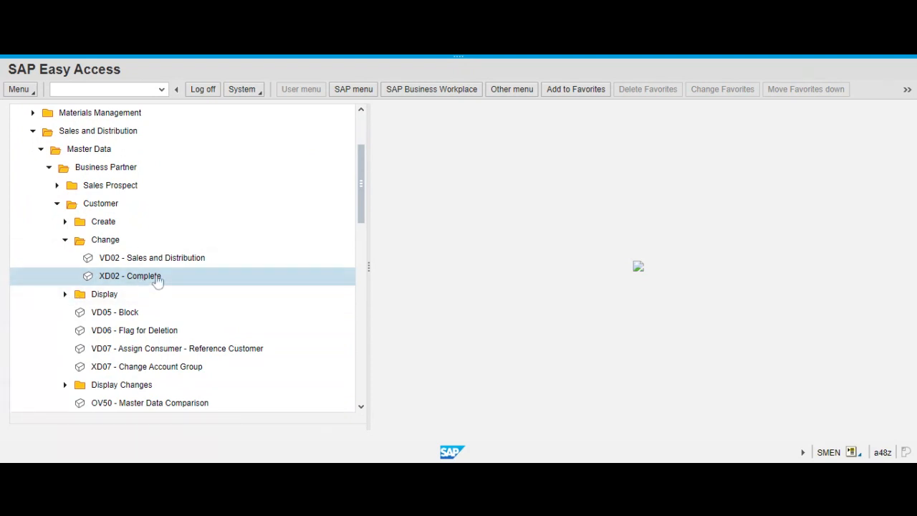
left_click(64, 293)
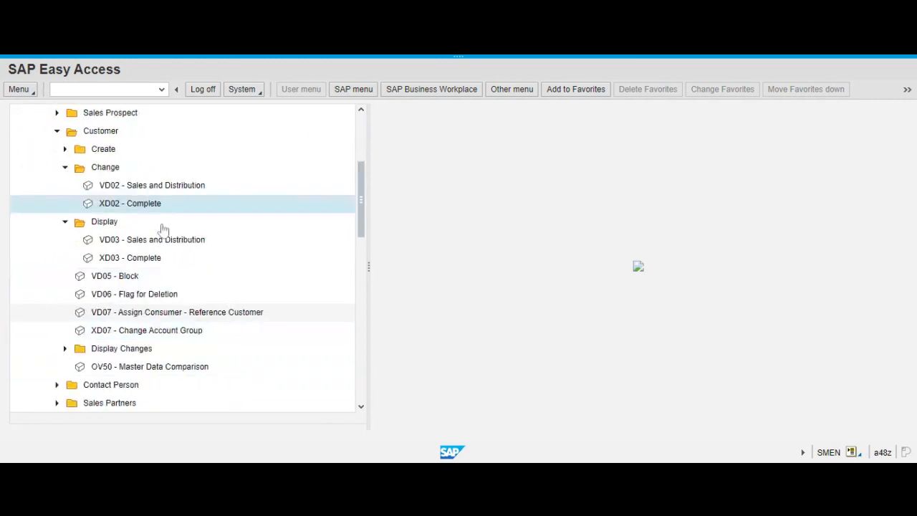
left_click(132, 261)
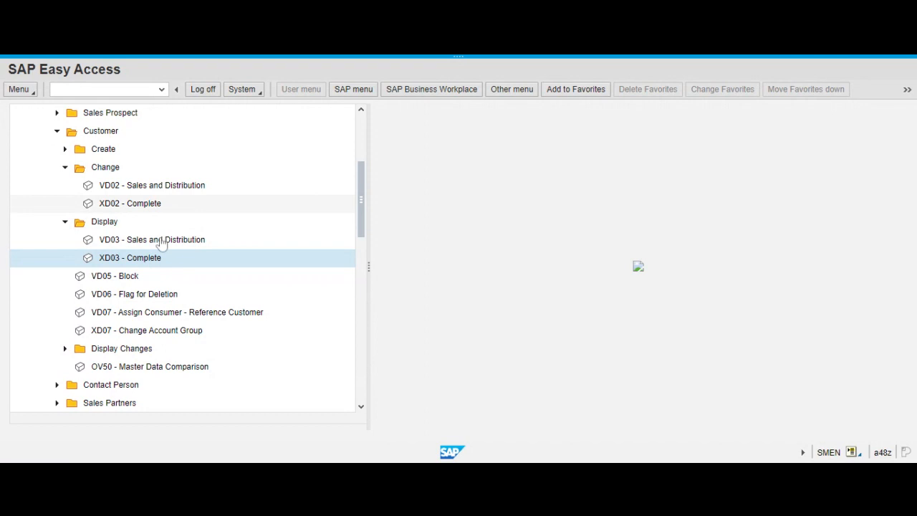
- Expand the Create folder under Customer and go through the Complete transactions XD01, XD02 and XD03, ending with XD01 selected
scroll(167, 303, "up", 1)
scroll(166, 303, "up", 1)
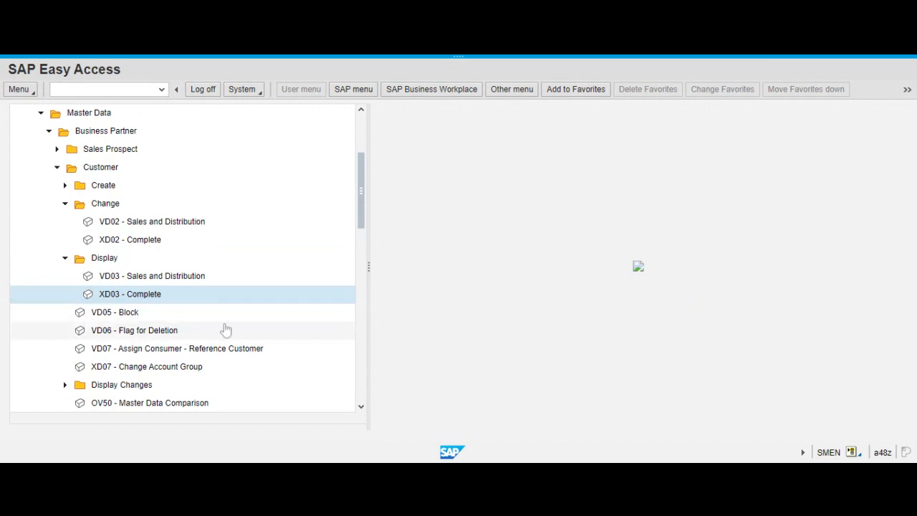
scroll(226, 330, "up", 1)
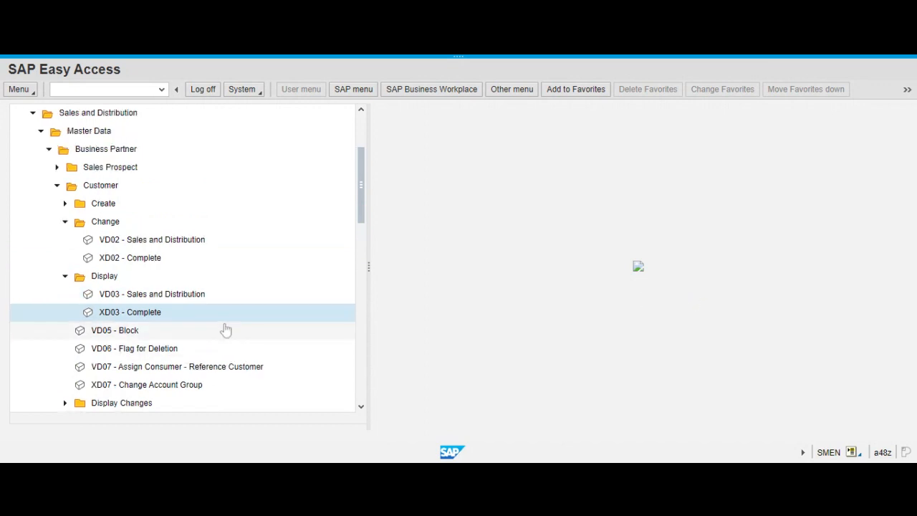
left_click(65, 203)
scroll(180, 348, "down", 5)
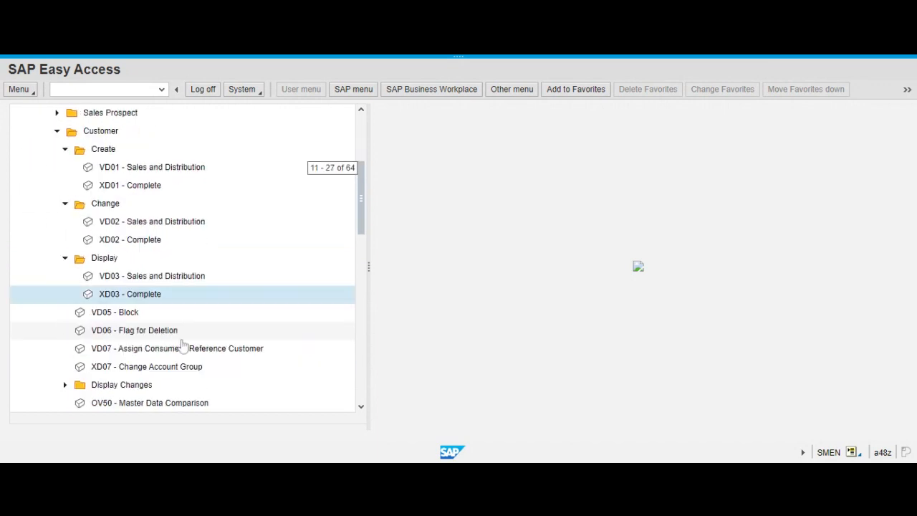
left_click(141, 187)
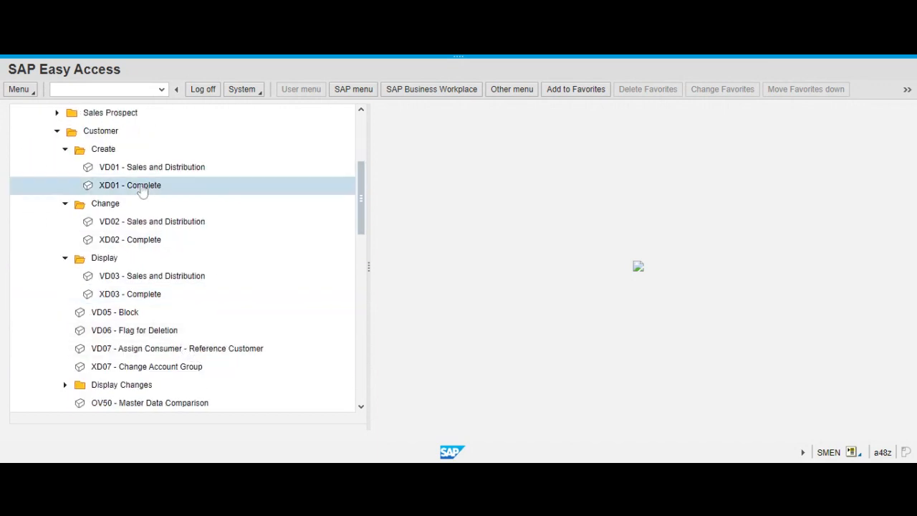
left_click(147, 241)
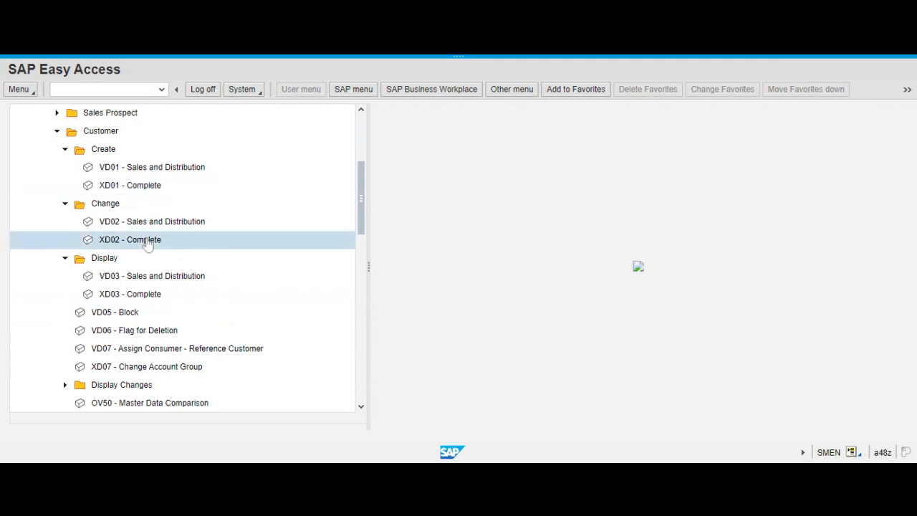
left_click(143, 296)
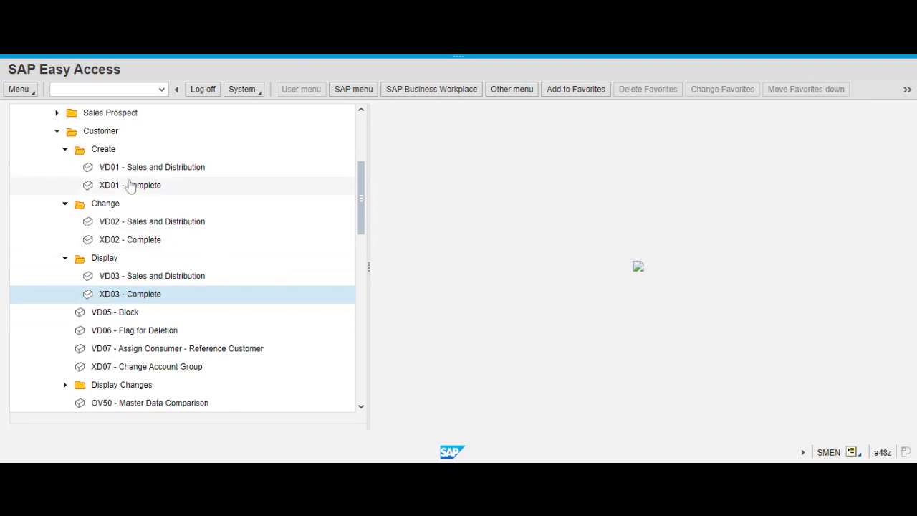
left_click(151, 190)
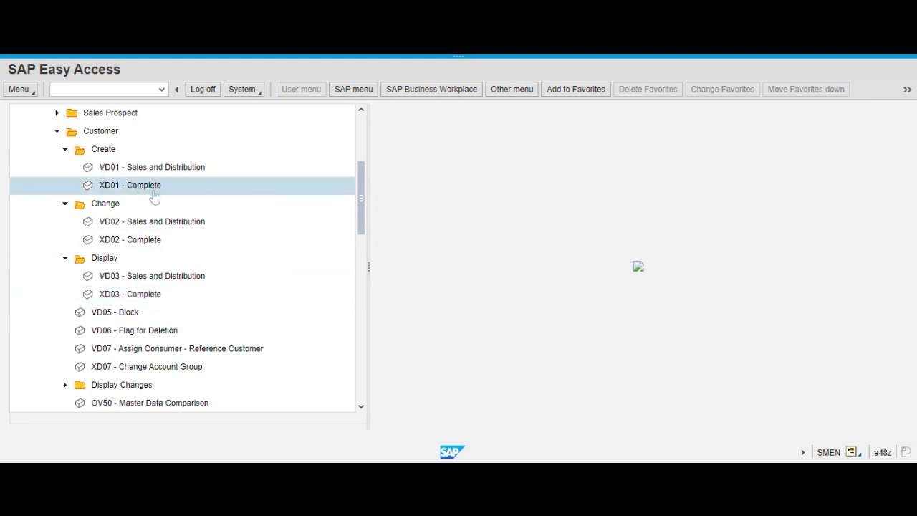
- Start the customer creation transaction by entering its code XD01 as a command
scroll(213, 227, "up", 4)
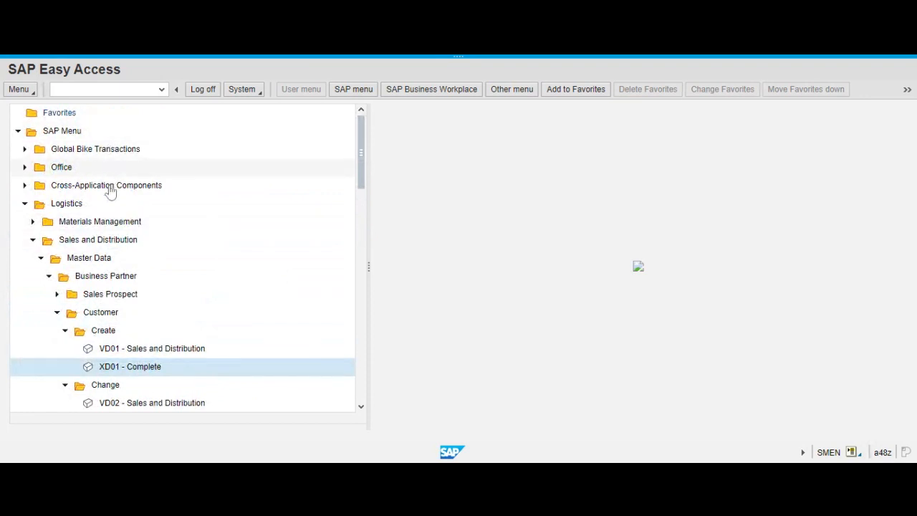
scroll(119, 292, "down", 1)
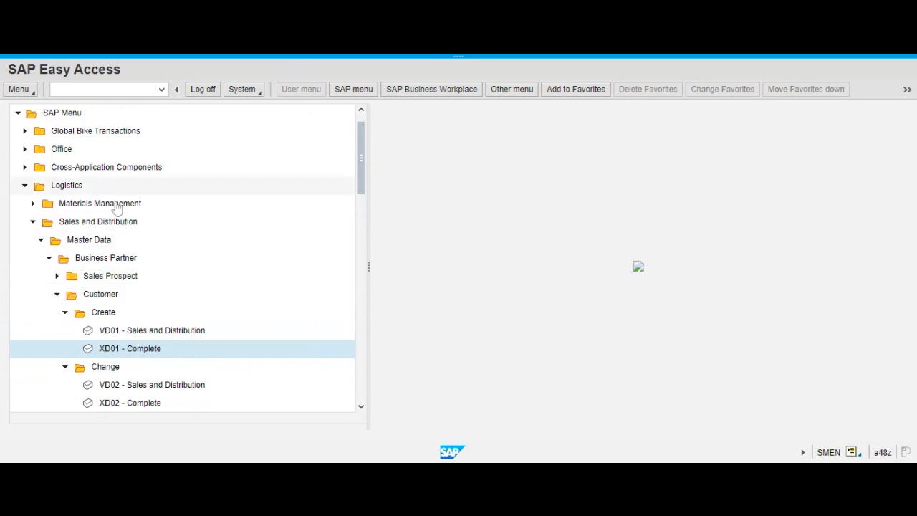
scroll(176, 239, "up", 1)
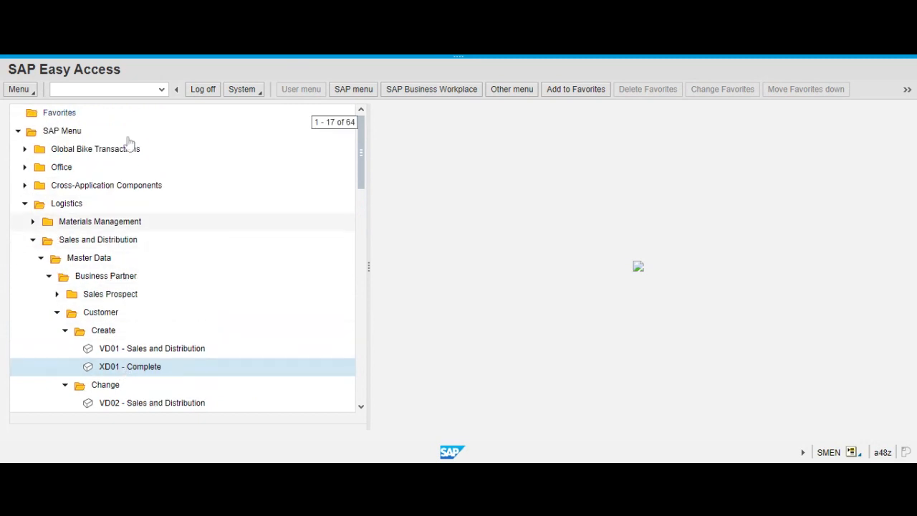
left_click(103, 90)
type("xd")
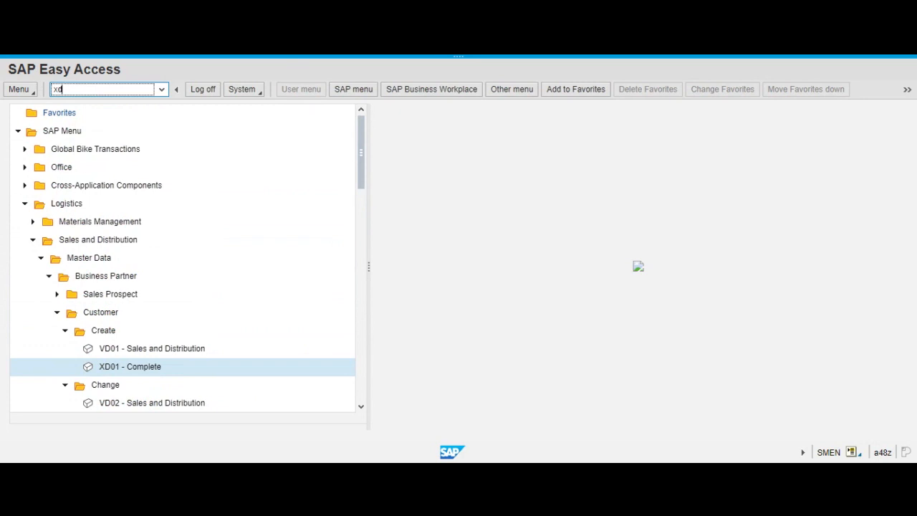
type("01")
key("Return")
key("Return")
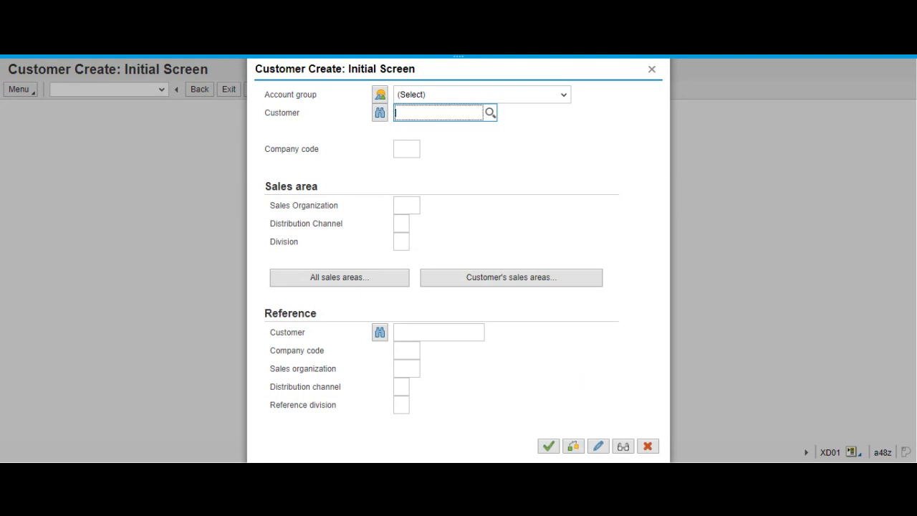
- Choose Sold-to party as the account group and US00 as the company code for the new customer
left_click(463, 95)
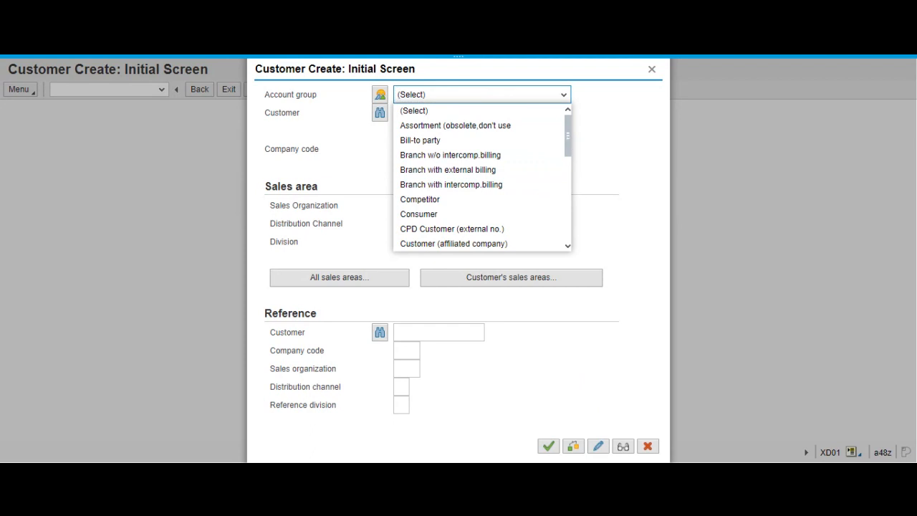
left_click_drag(569, 143, 551, 216)
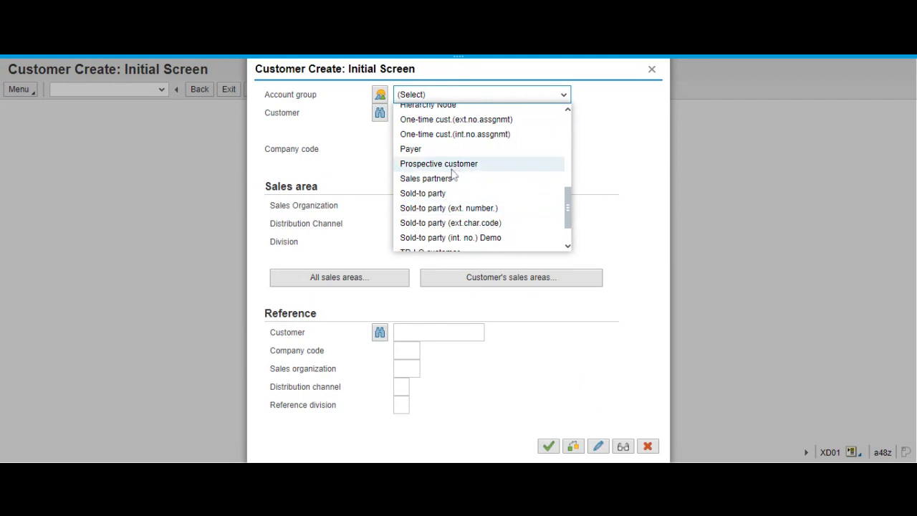
left_click(436, 194)
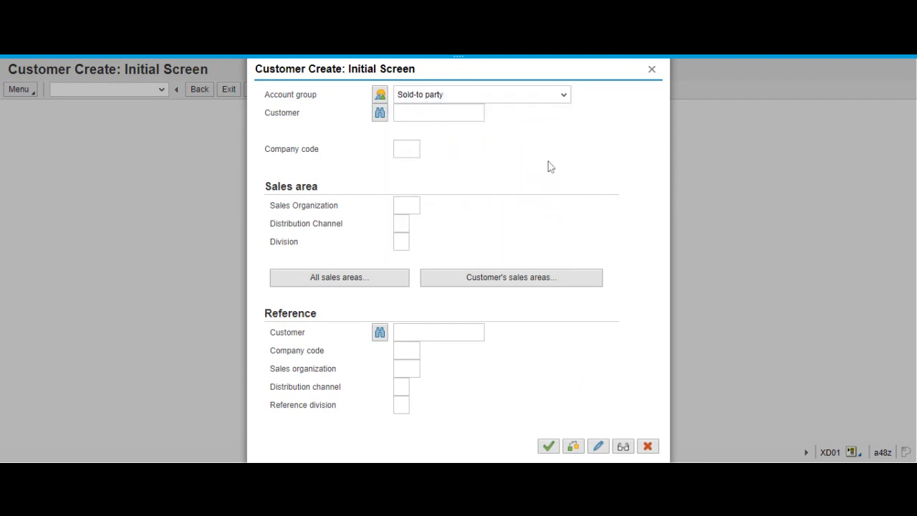
left_click(404, 116)
left_click(410, 149)
type("u")
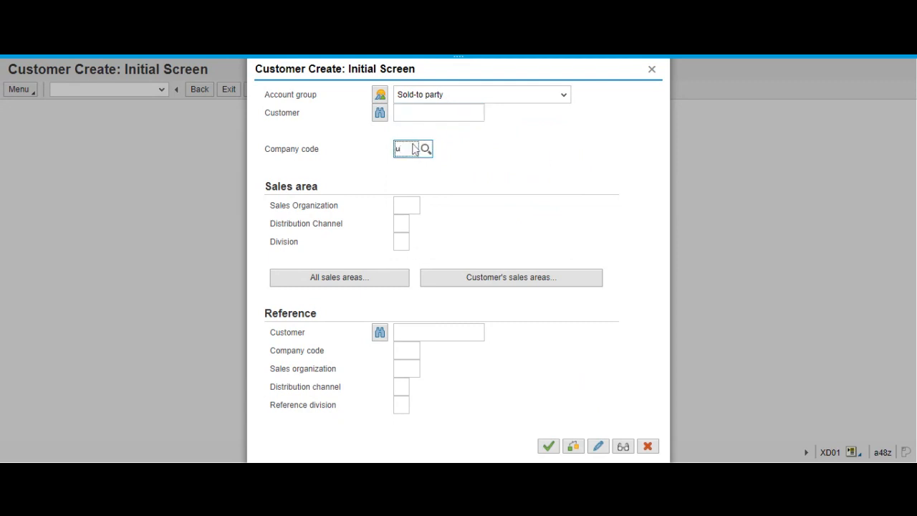
left_click(415, 226)
left_click(523, 177)
- Fill in the sales area with sales organization UE00, distribution channel WH and division BI
left_click(403, 206)
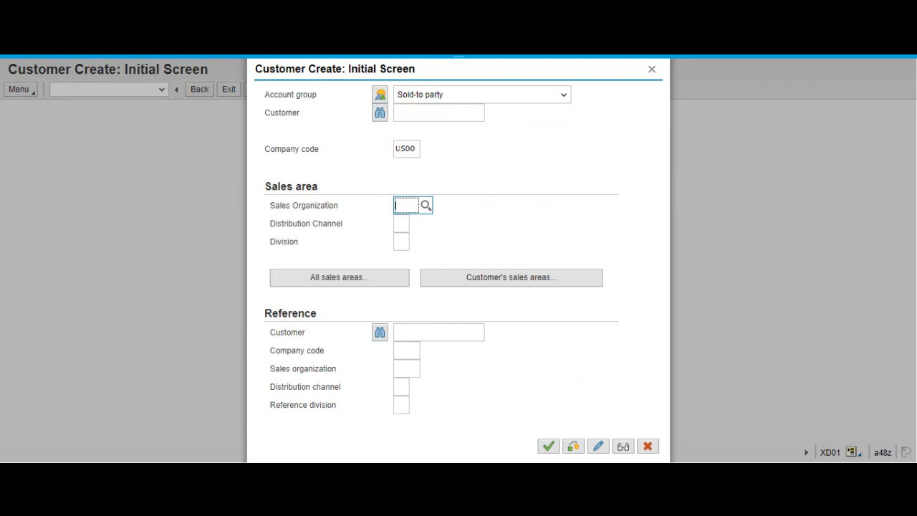
type("u")
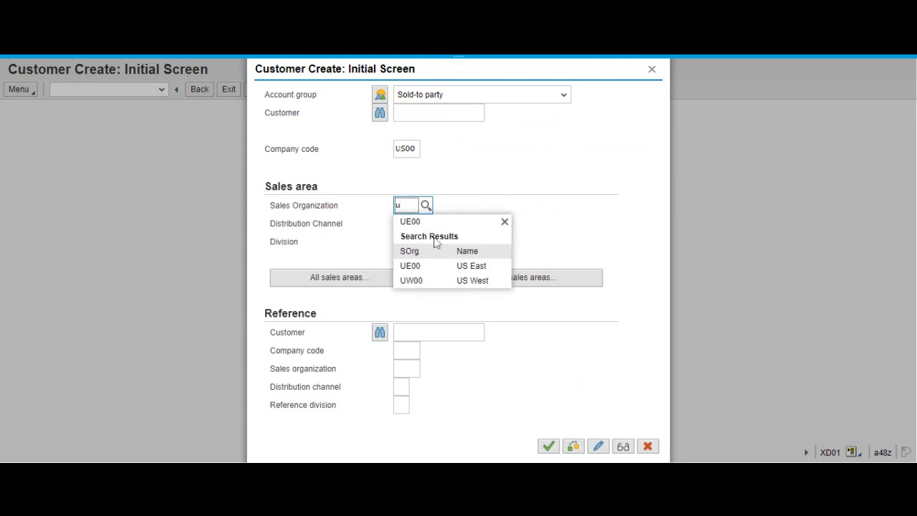
left_click(419, 274)
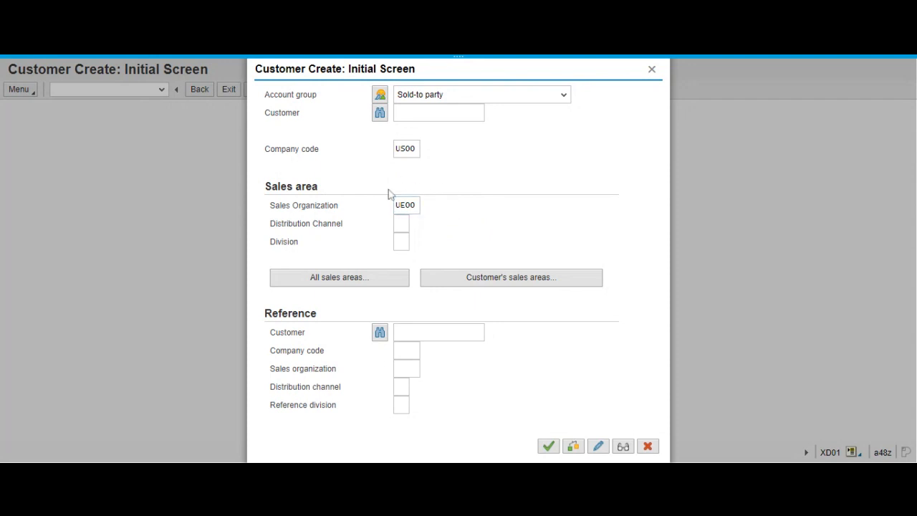
left_click(410, 209)
left_click(400, 224)
type("w")
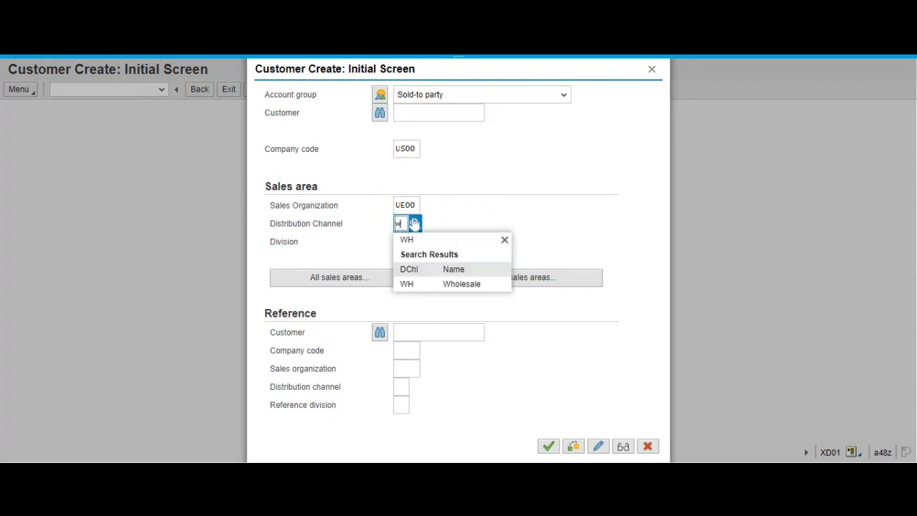
left_click(406, 284)
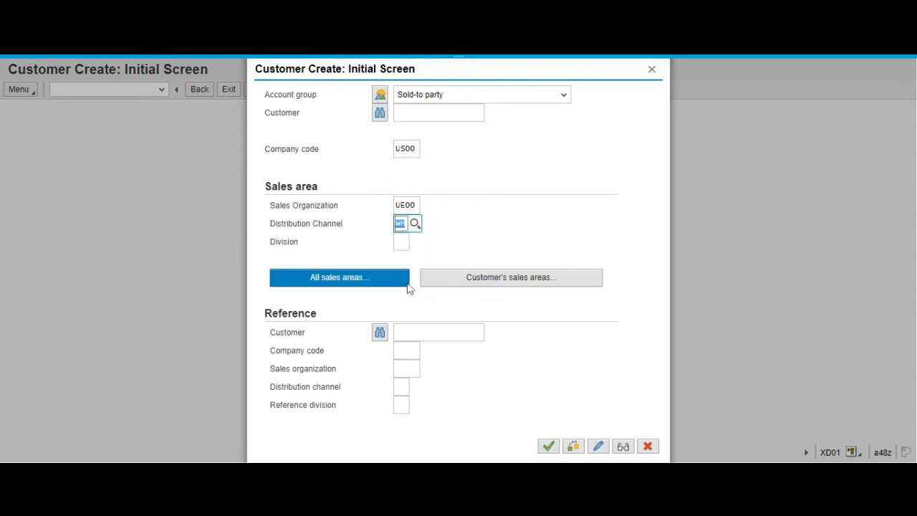
left_click(400, 244)
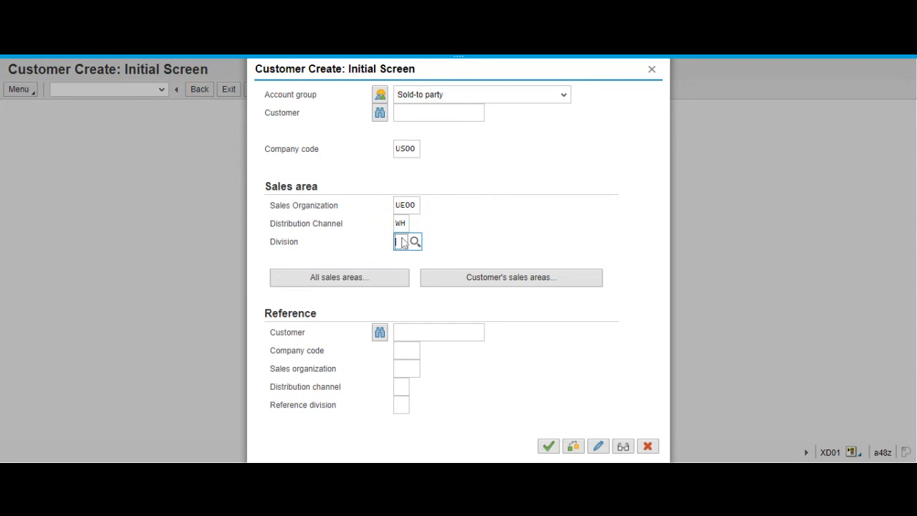
type("b")
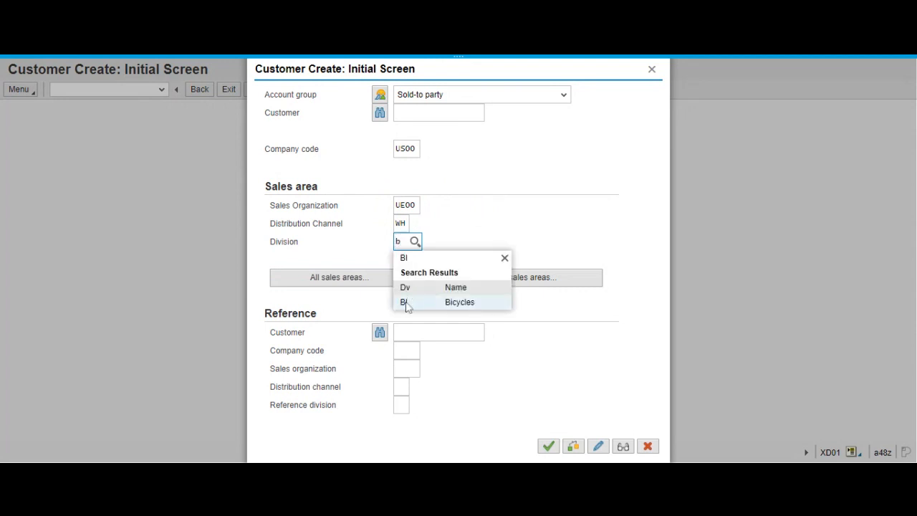
left_click(406, 300)
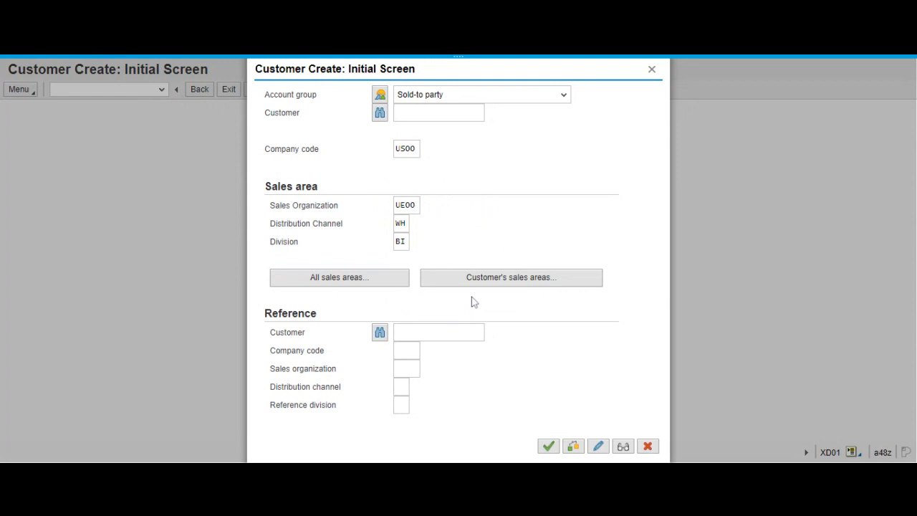
- Enter the reference customer's number and set the reference company code to US00
left_click(405, 335)
left_click(422, 334)
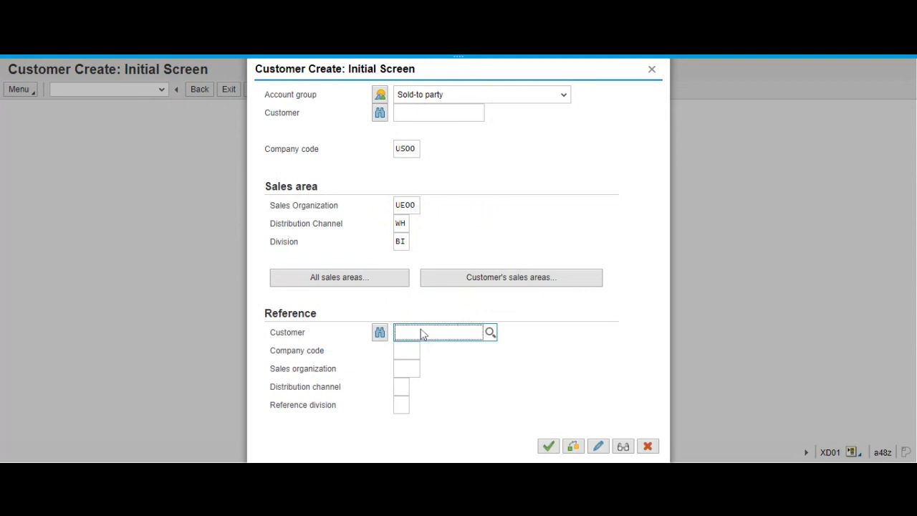
type("2520")
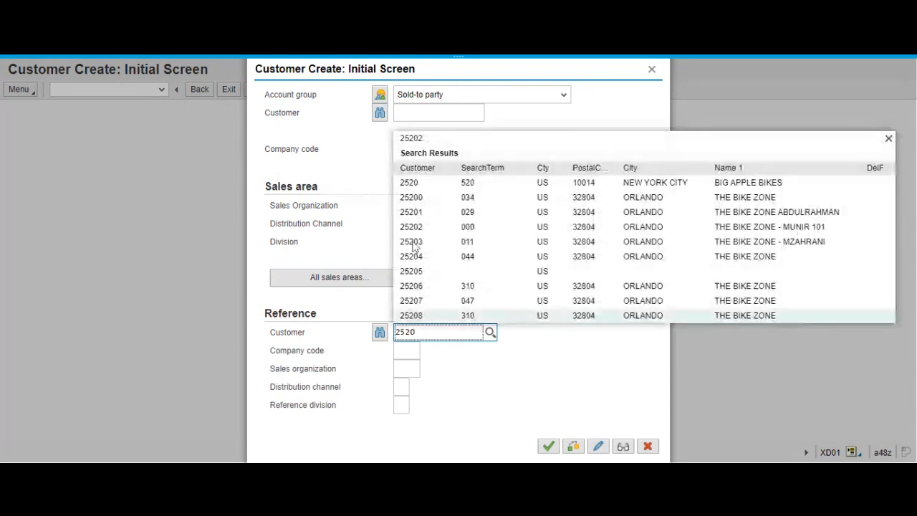
left_click(416, 141)
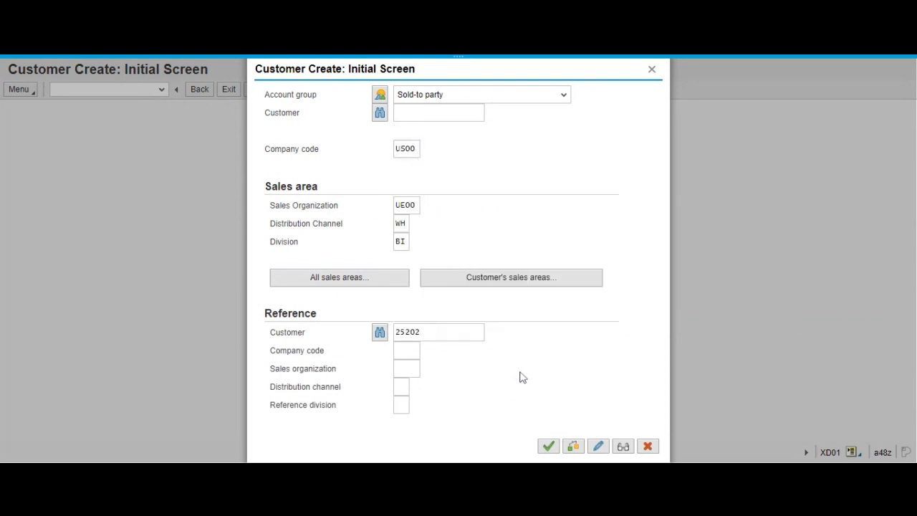
left_click(405, 351)
type("u")
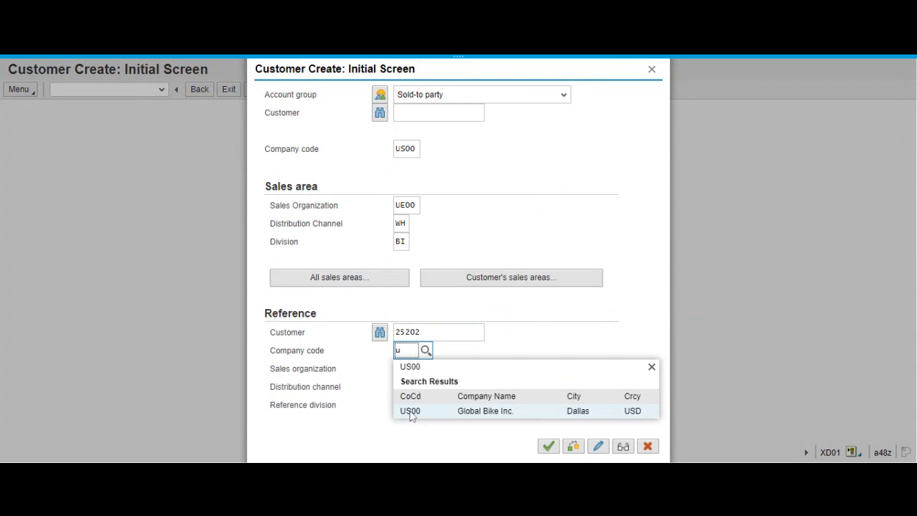
left_click(411, 412)
- Set the reference sales organization to UE00, the reference distribution channel to WH and the reference division to BI
left_click(404, 369)
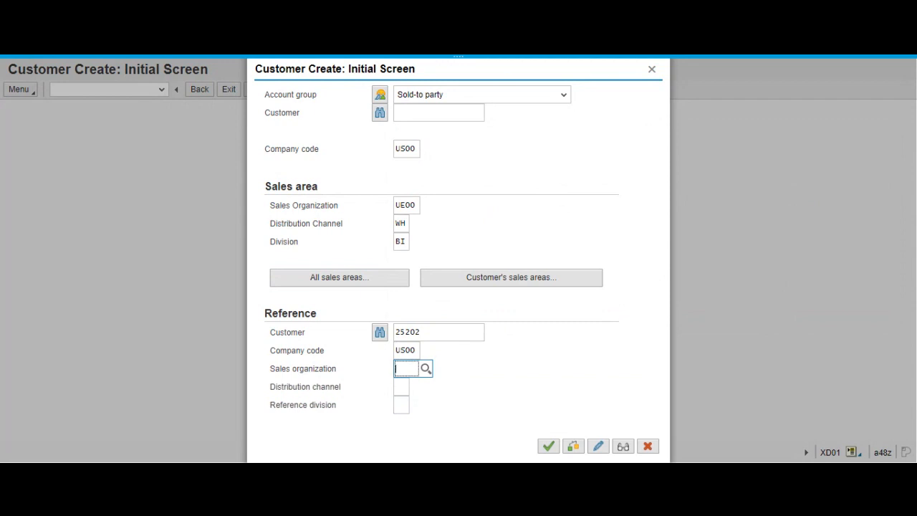
type("u")
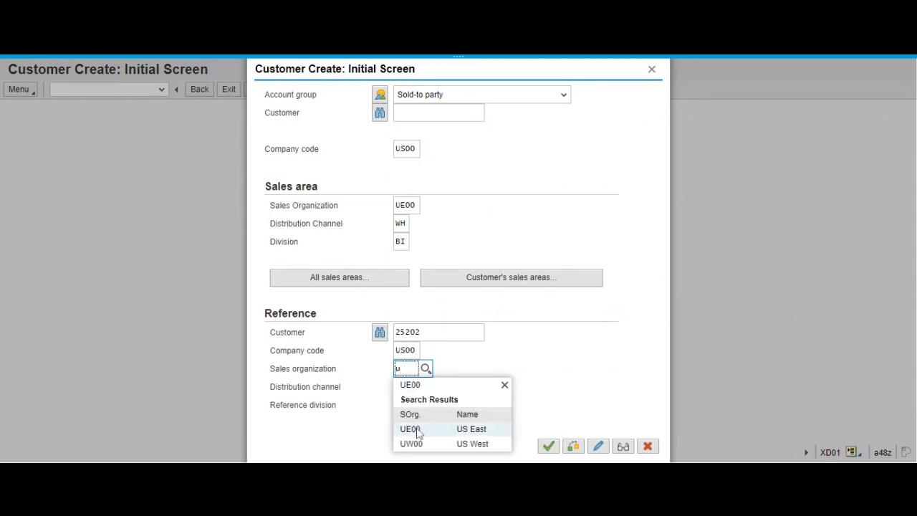
left_click(418, 429)
left_click(404, 386)
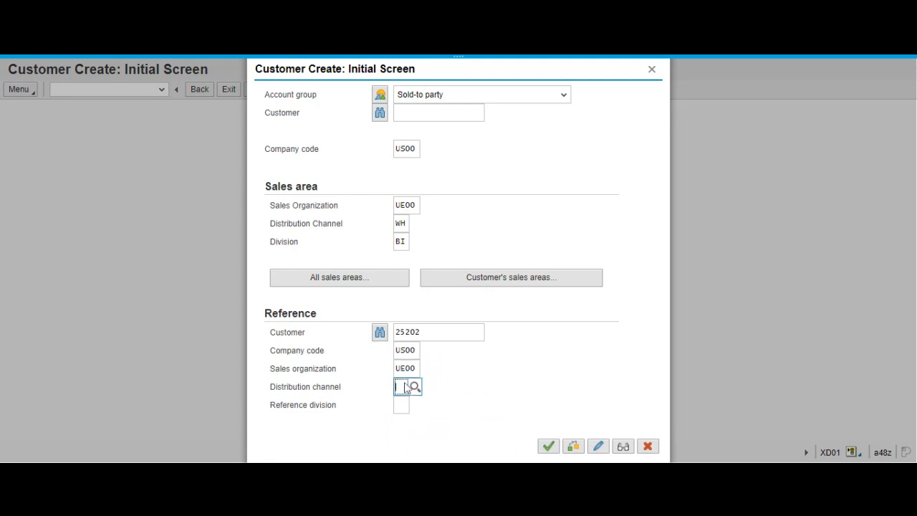
type("u")
key("BackSpace")
type("WH")
left_click(408, 445)
left_click(400, 405)
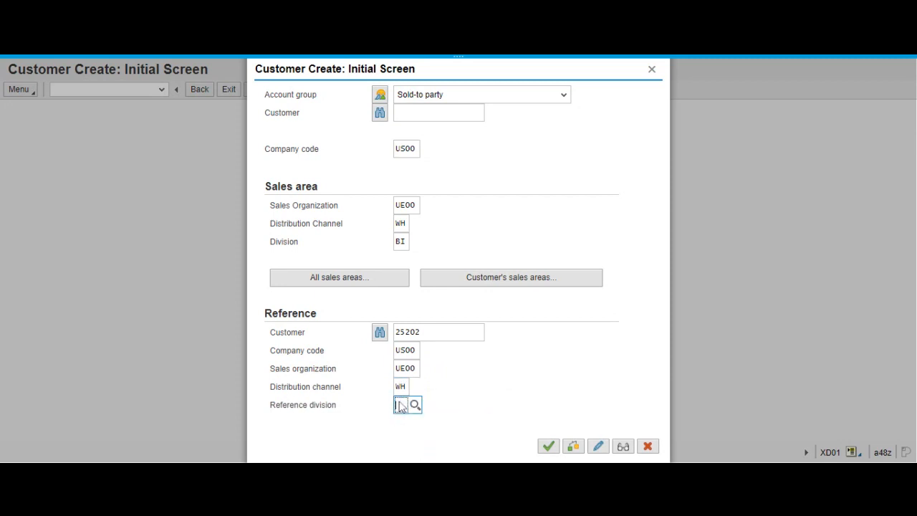
type("bi")
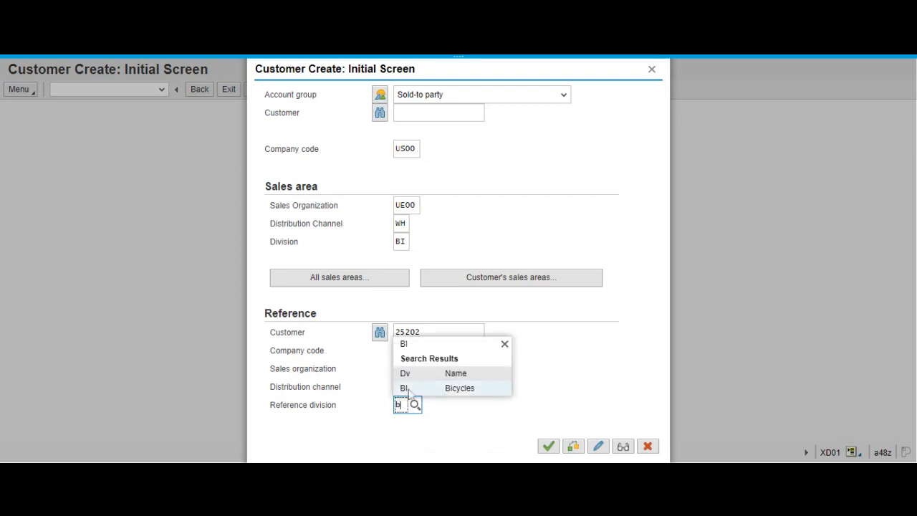
left_click(411, 387)
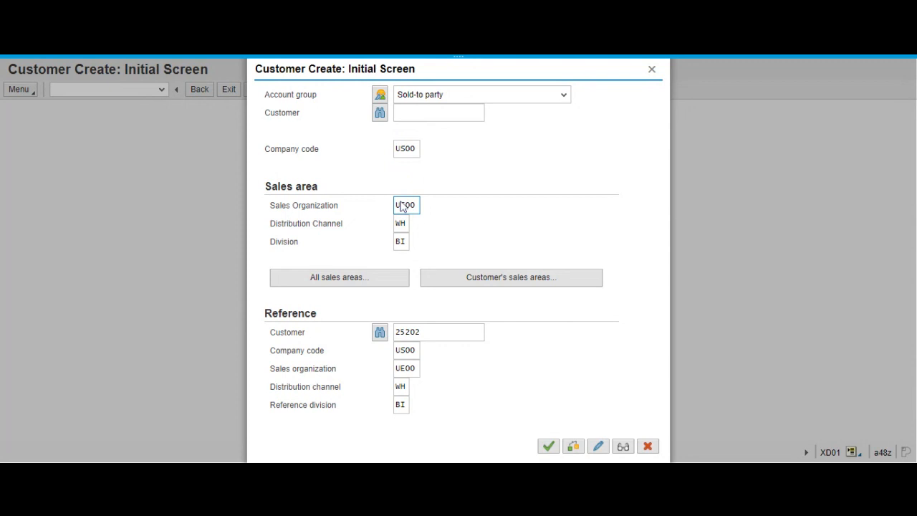
- Review the sales area and reference entries and continue to the new customer's general data
left_click(402, 225)
left_click(400, 243)
double_click(400, 244)
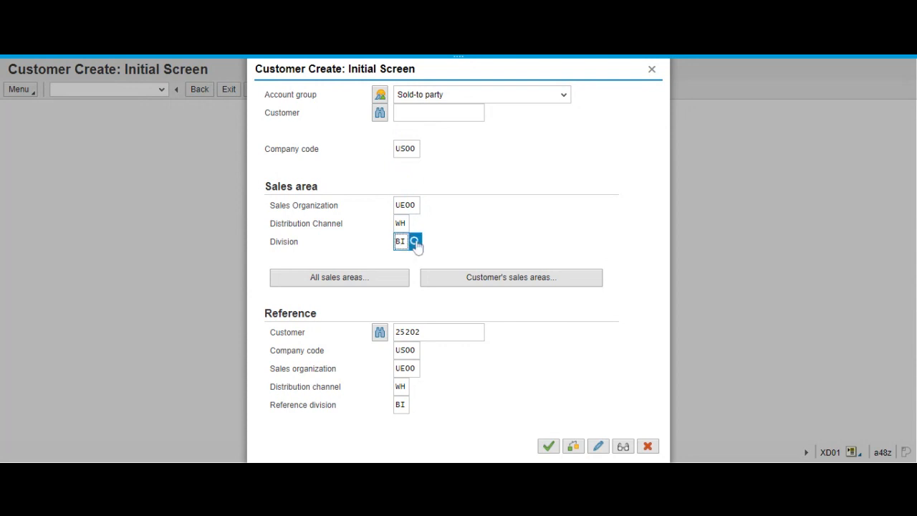
left_click(414, 242)
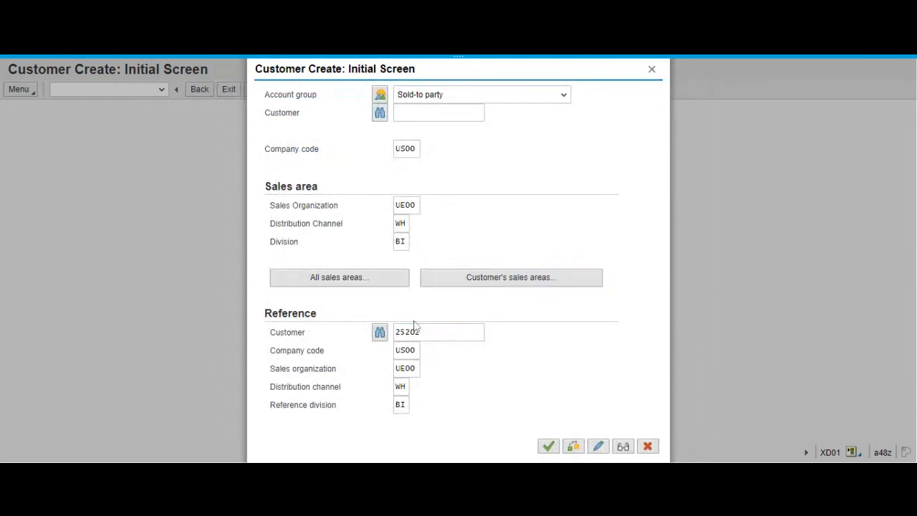
left_click(417, 336)
left_click(408, 350)
left_click(406, 370)
left_click(402, 388)
left_click(548, 446)
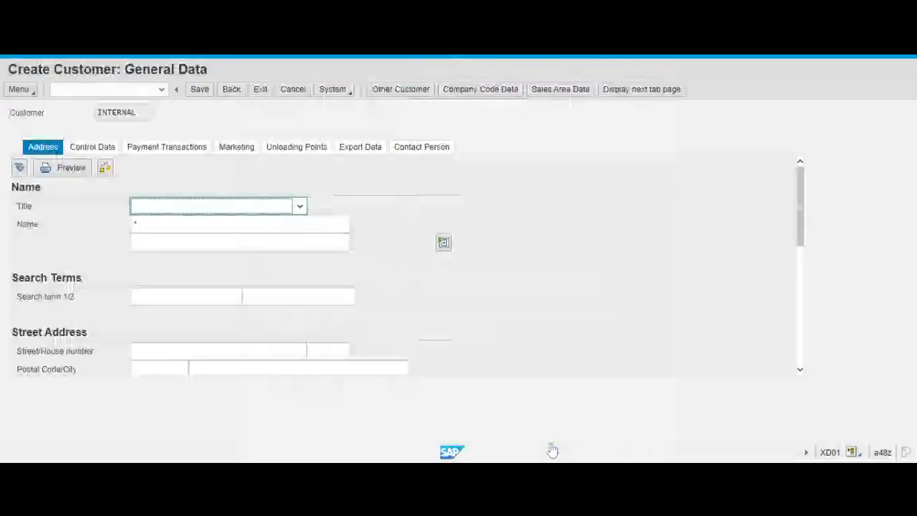
- Set the title to Company and enter the customer name as The Bike Zone, followed by the personal name and 102 Sem 442
left_click(300, 207)
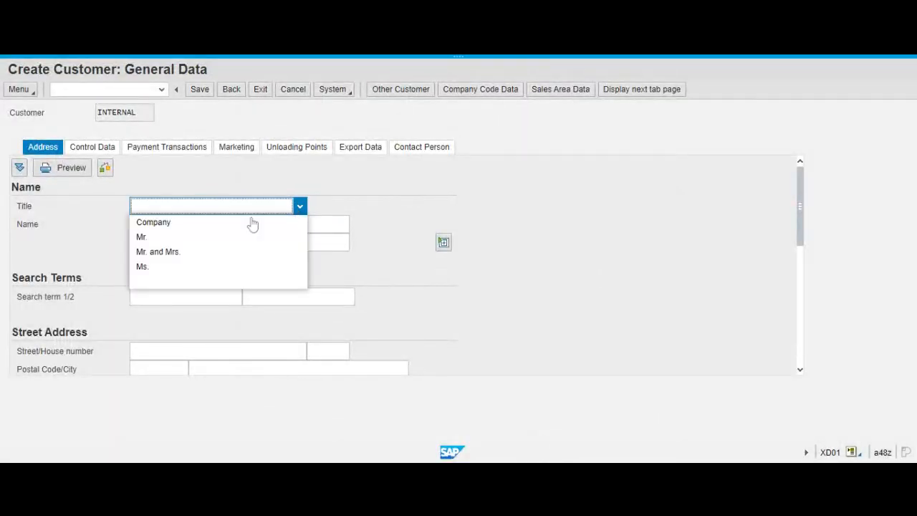
left_click(178, 223)
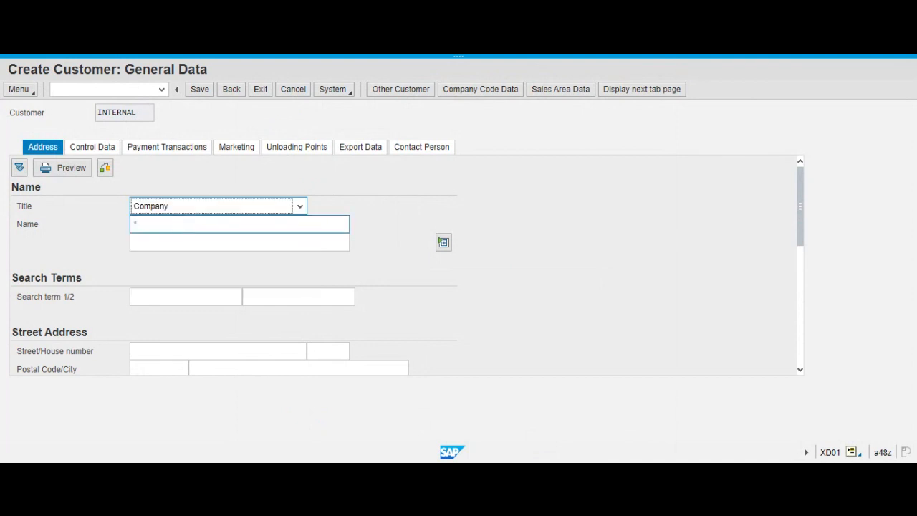
left_click(177, 225)
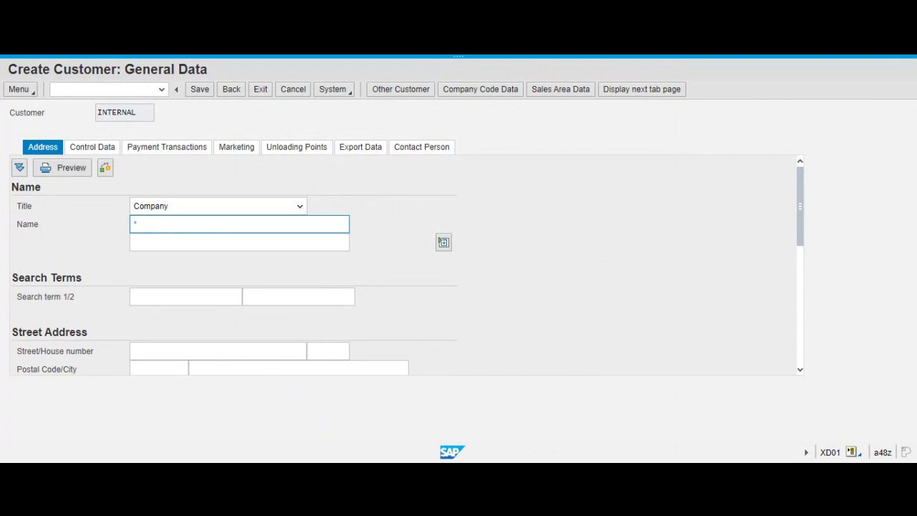
left_click(136, 224)
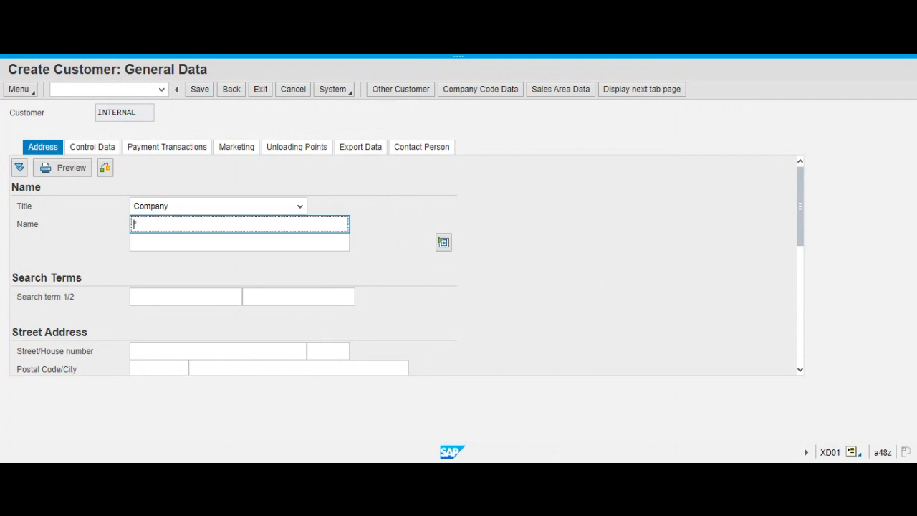
type("The Bike Zone")
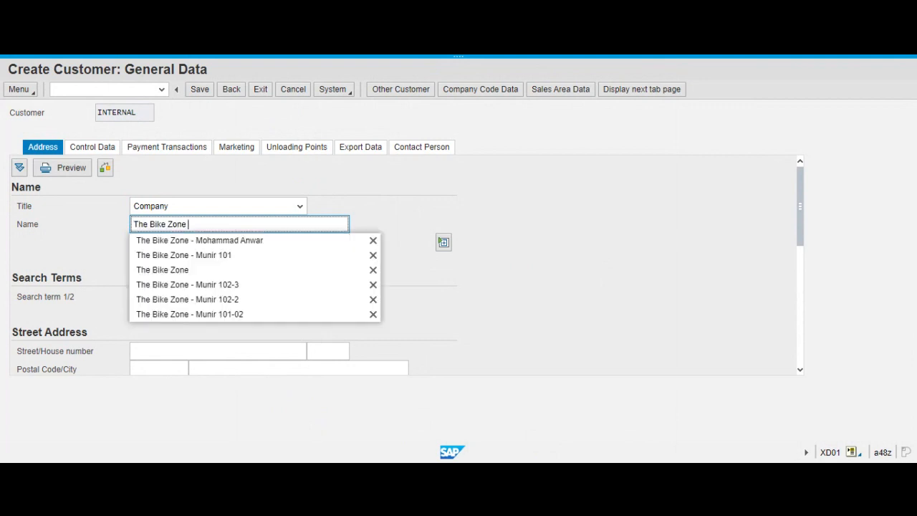
left_click(209, 258)
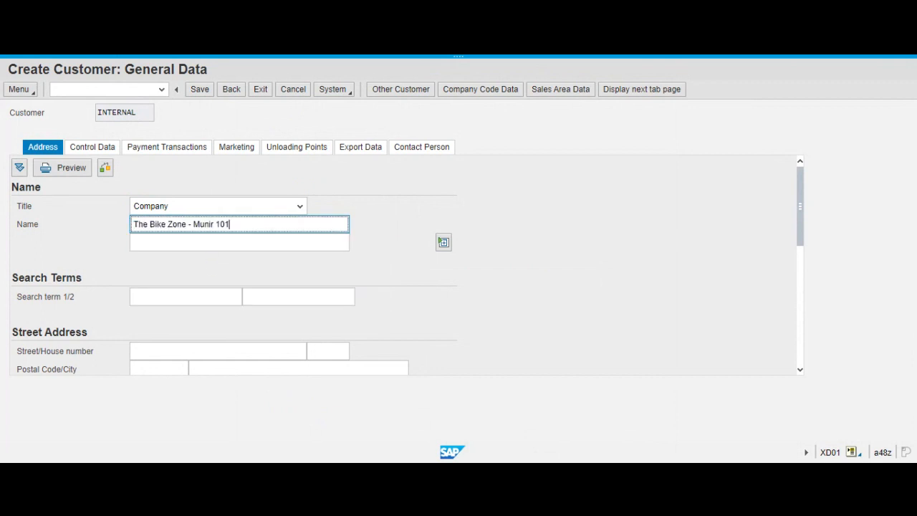
key("BackSpace")
type("2")
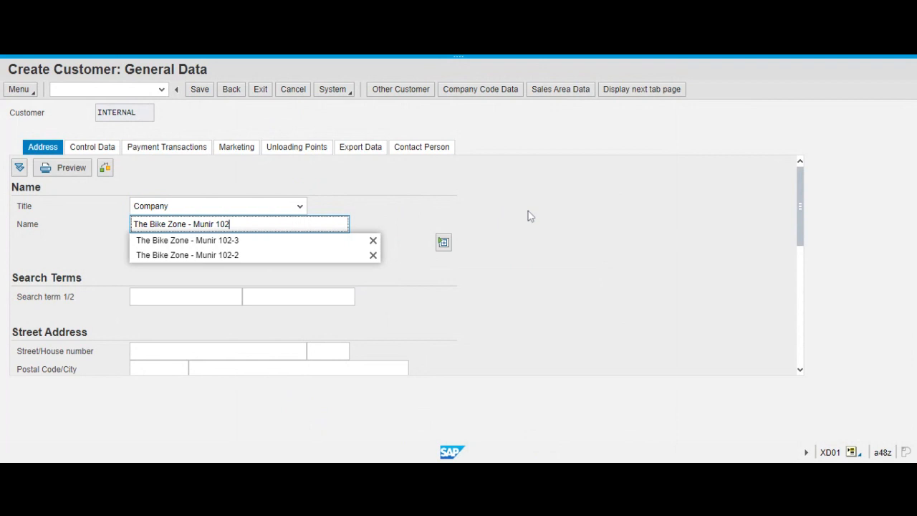
left_click(551, 213)
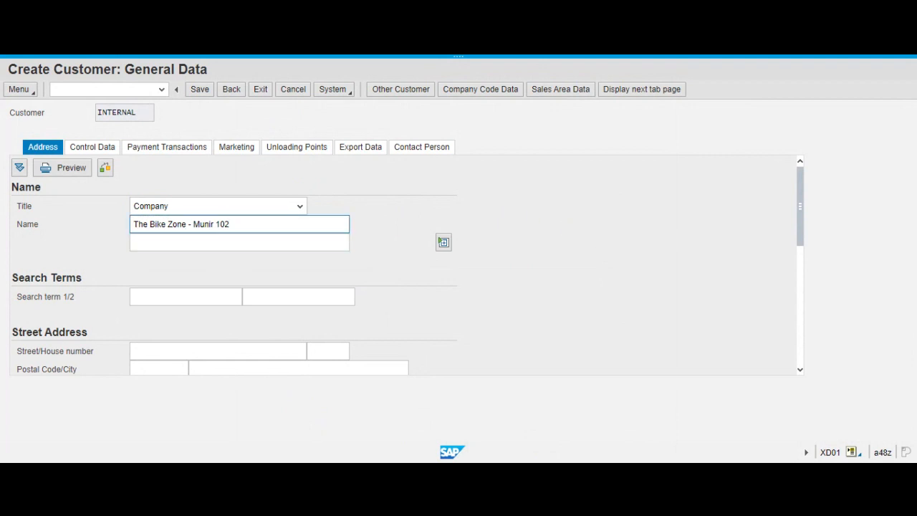
left_click(231, 224)
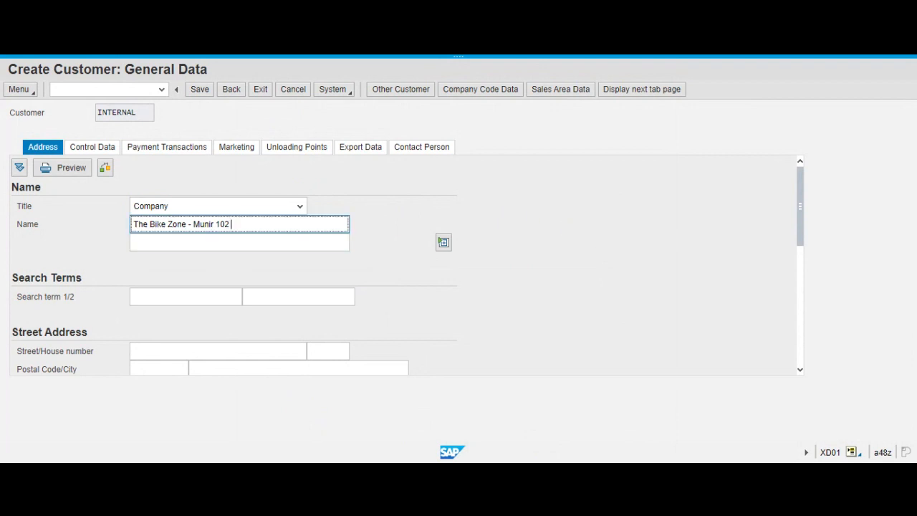
type("Sem 442")
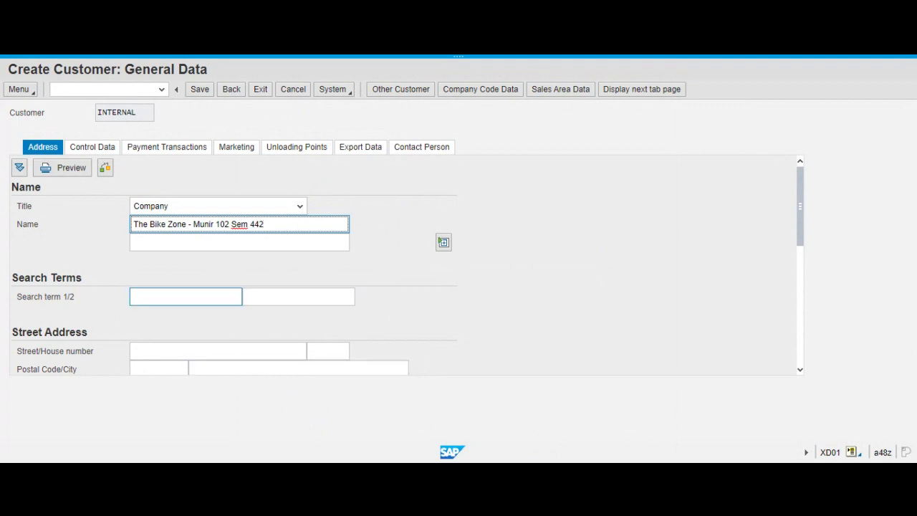
- Set the customer's first search term to 000
left_click(193, 297)
scroll(548, 340, "down", 1)
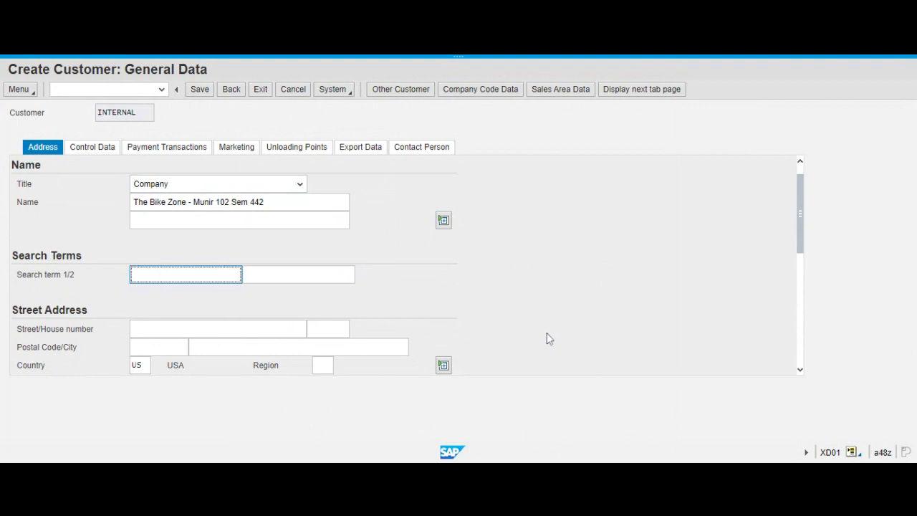
type("33")
key("BackSpace")
key("BackSpace")
type("###")
left_click(148, 274)
left_click_drag(149, 275, 132, 277)
type("000")
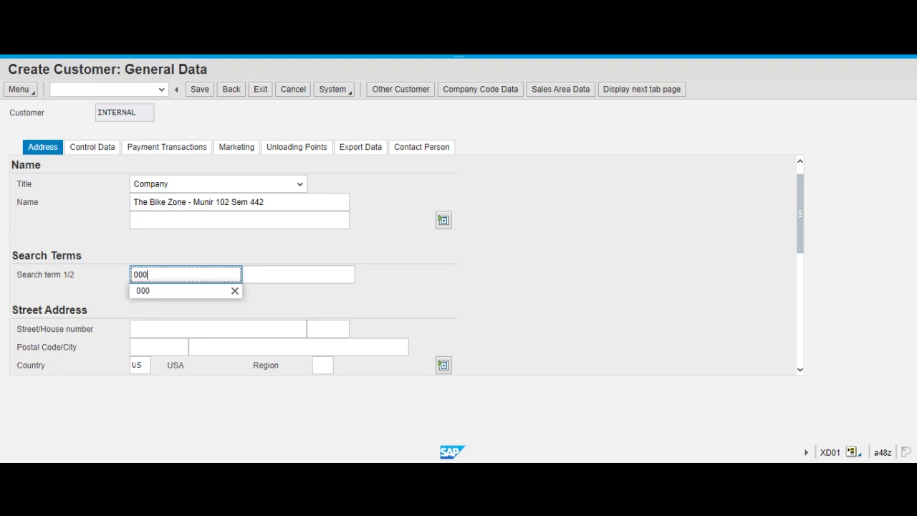
left_click(602, 301)
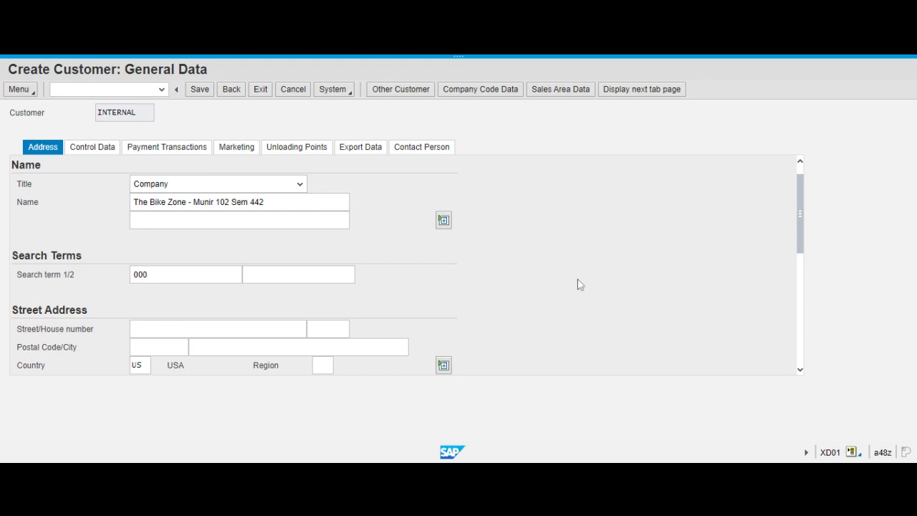
- Enter the customer's street and house number, with ACCT 102 added at the end
scroll(579, 282, "down", 2)
scroll(563, 283, "up", 1)
scroll(563, 282, "up", 1)
left_click(192, 329)
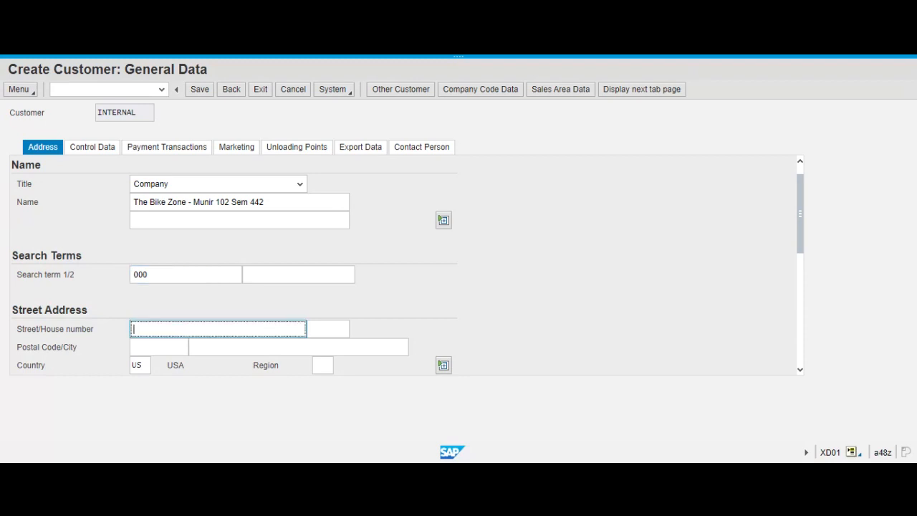
type("2144 N Orange Ave")
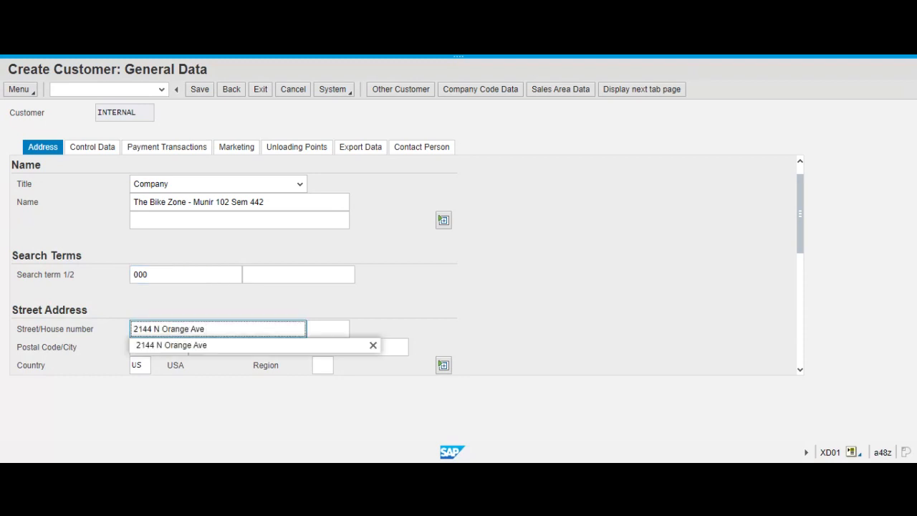
left_click(170, 347)
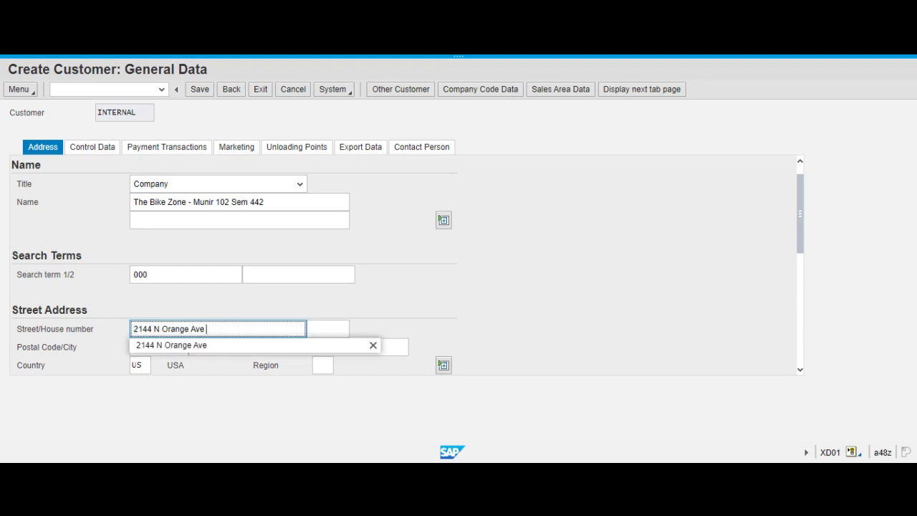
type("ACCT")
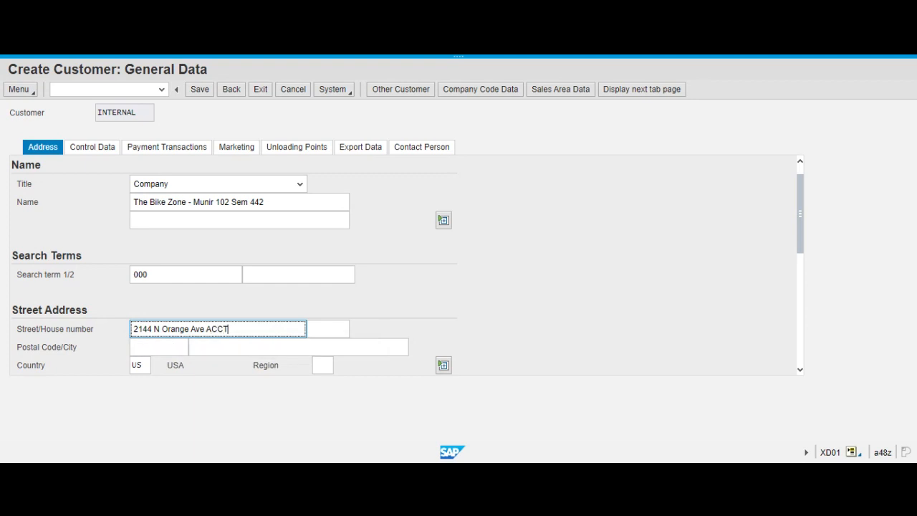
type(" 102")
- Fill in the postal code and city of the customer's street address and set the region to FL
left_click(157, 347)
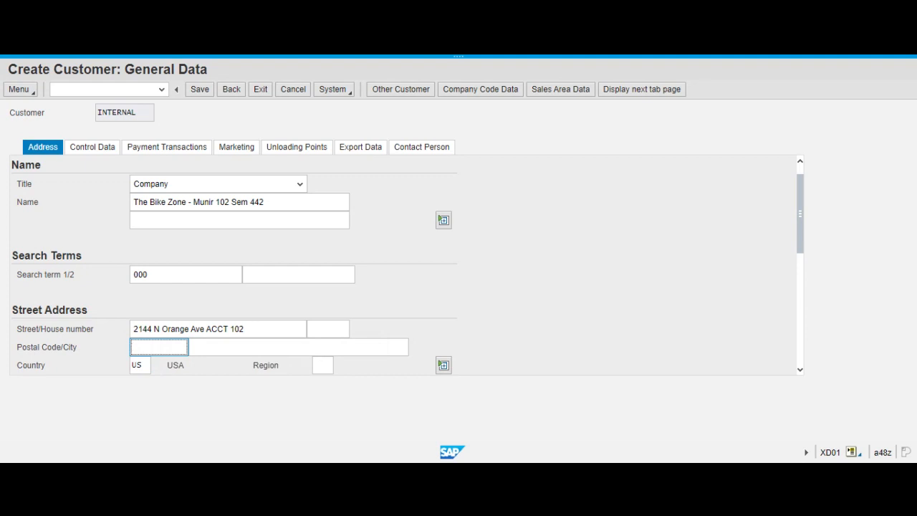
type("3")
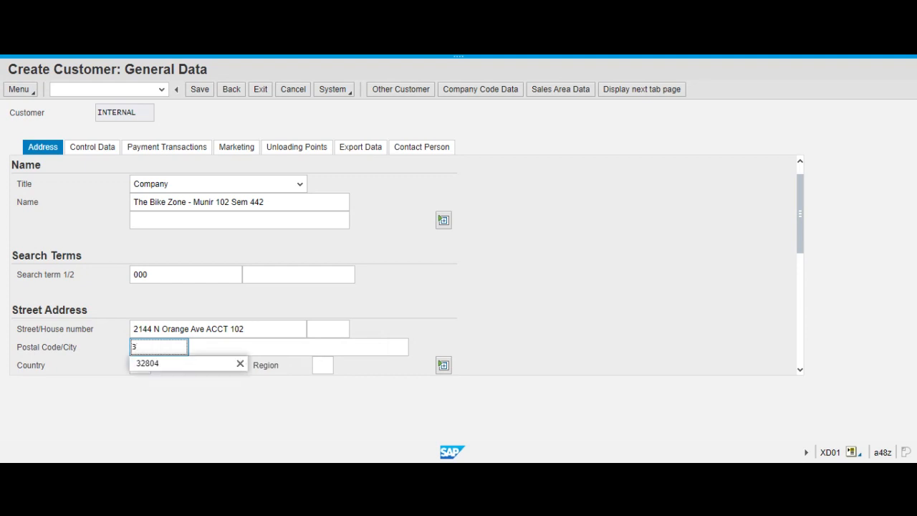
left_click(149, 364)
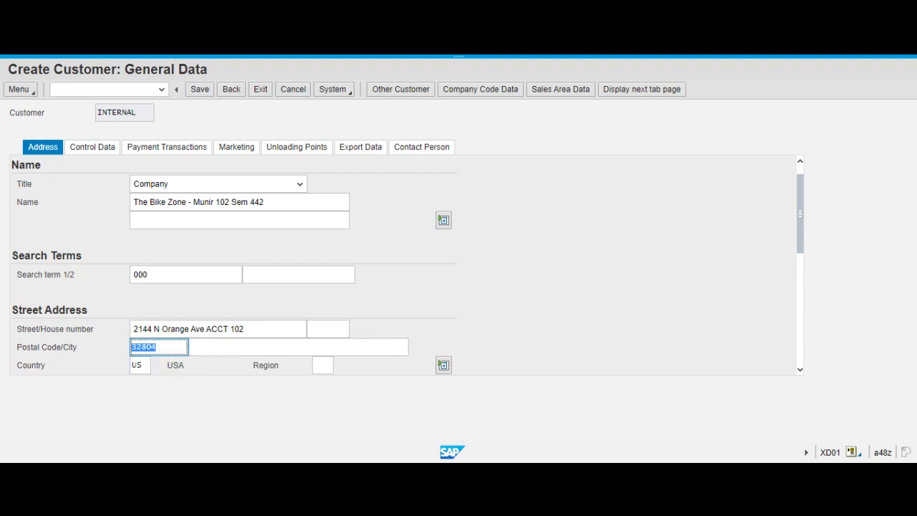
key("Tab")
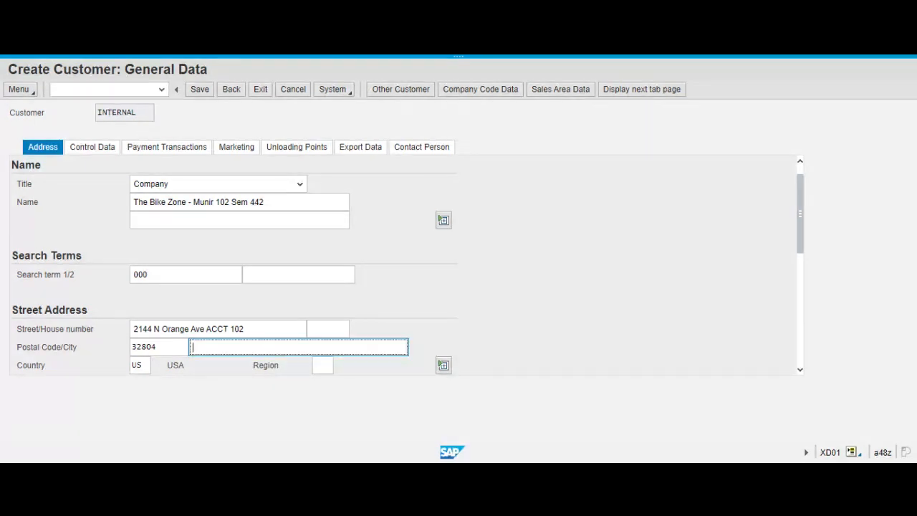
type("O")
left_click(209, 363)
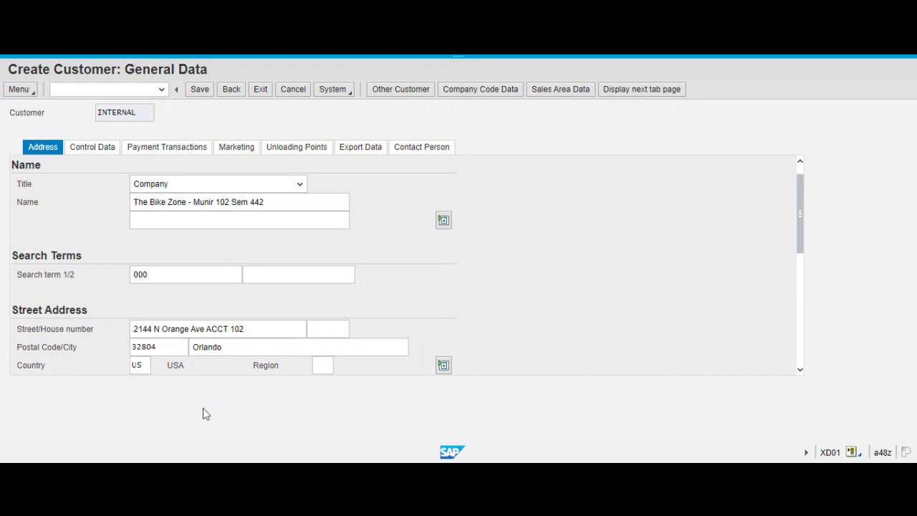
left_click(322, 365)
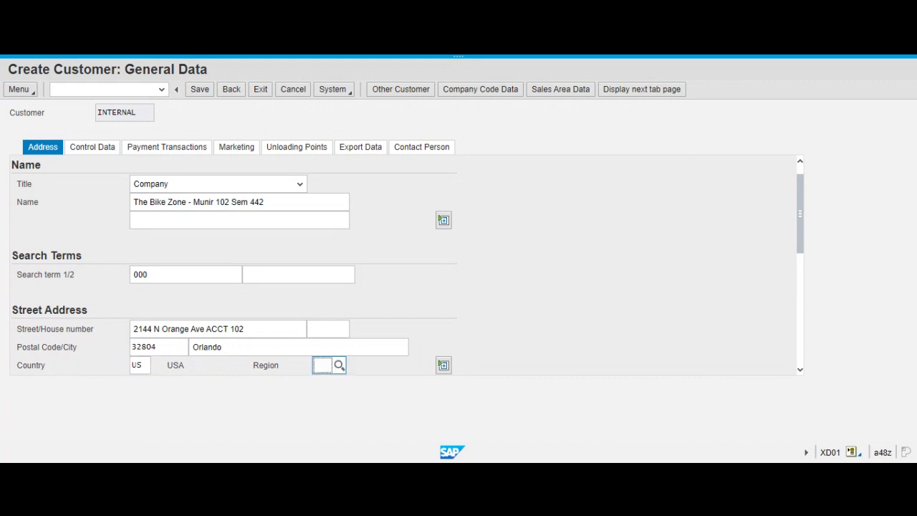
type("fl")
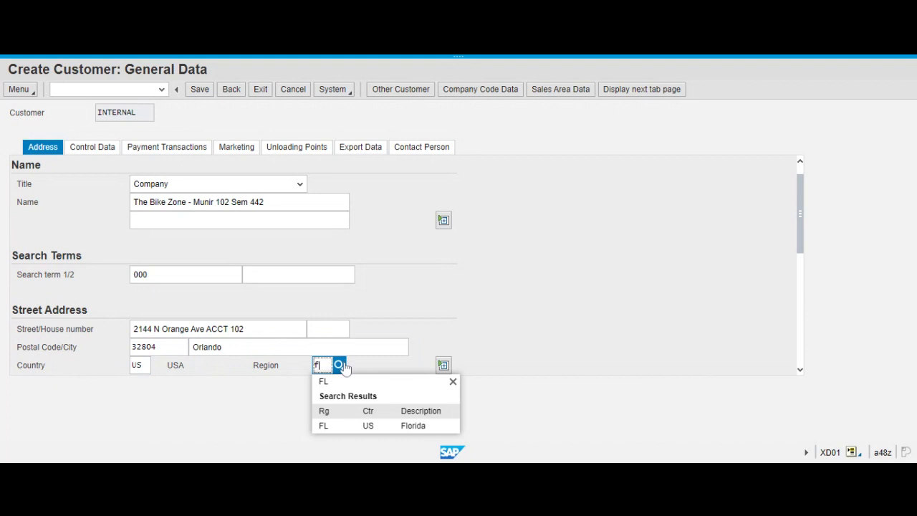
left_click(326, 427)
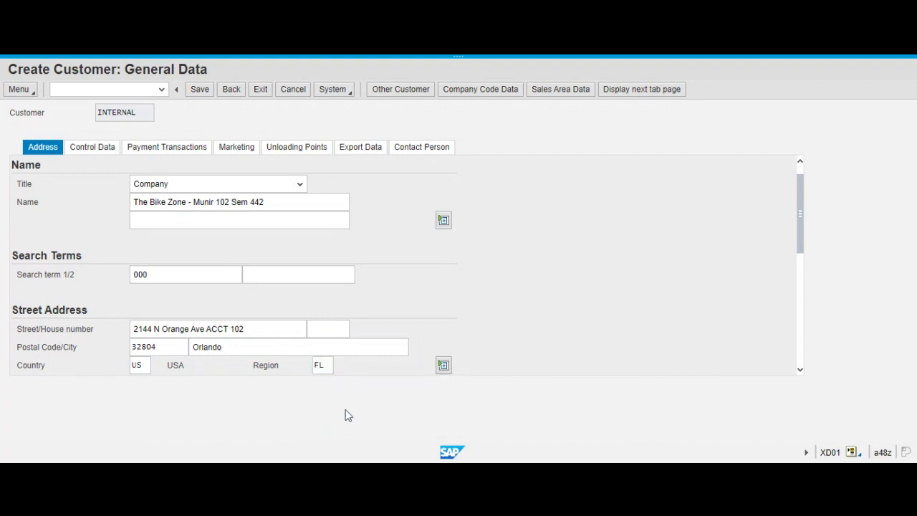
scroll(560, 348, "down", 3)
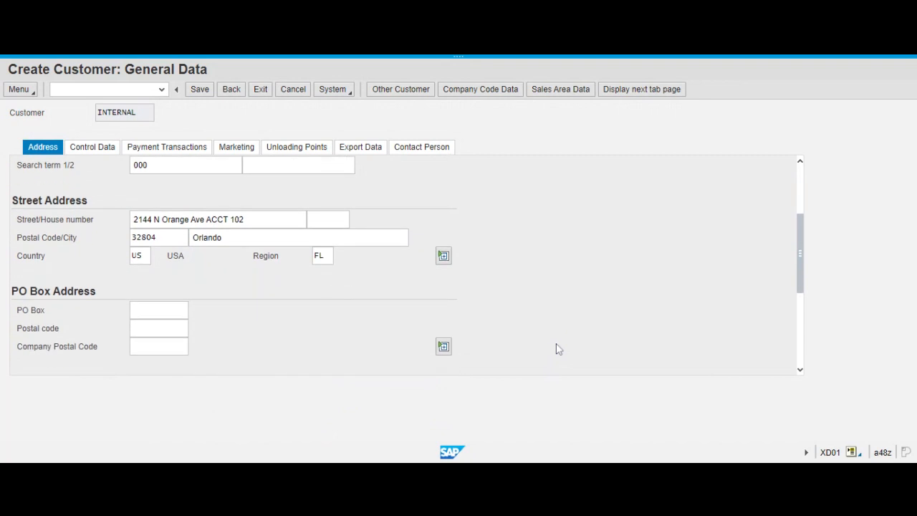
left_click(444, 254)
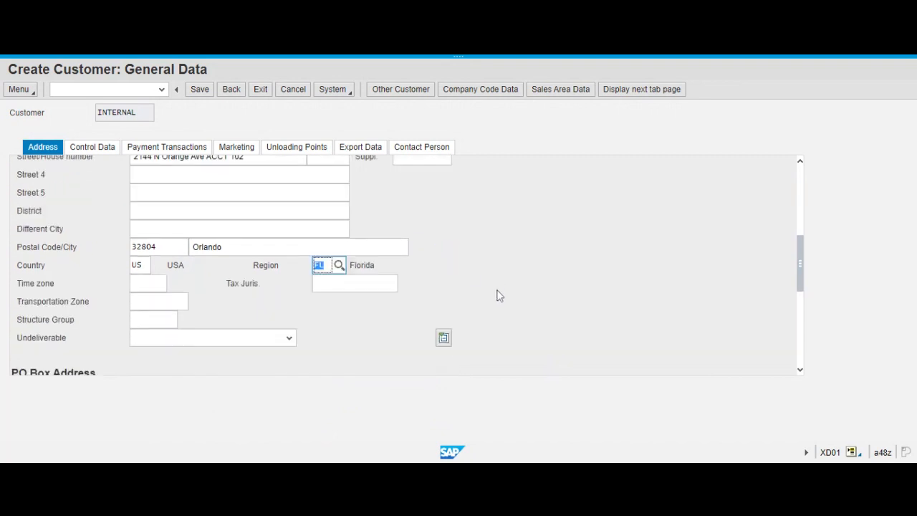
scroll(499, 296, "up", 2)
scroll(499, 295, "down", 3)
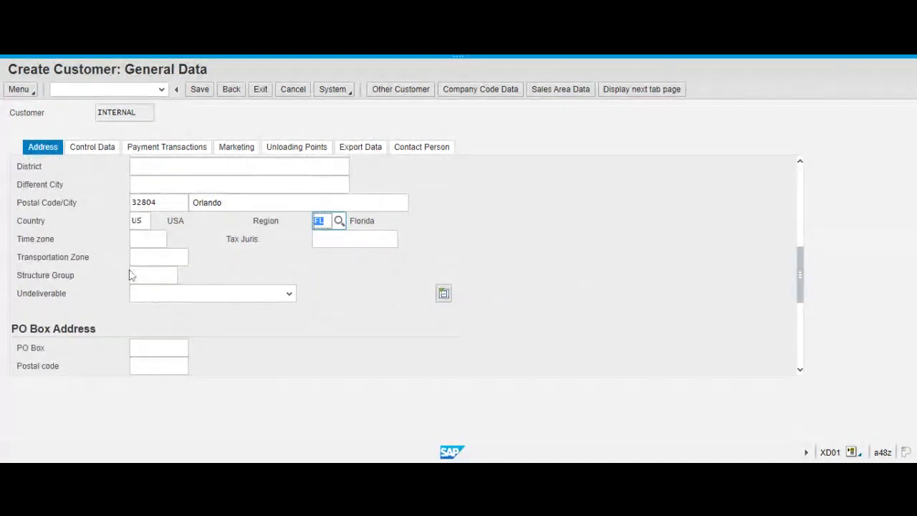
left_click(136, 257)
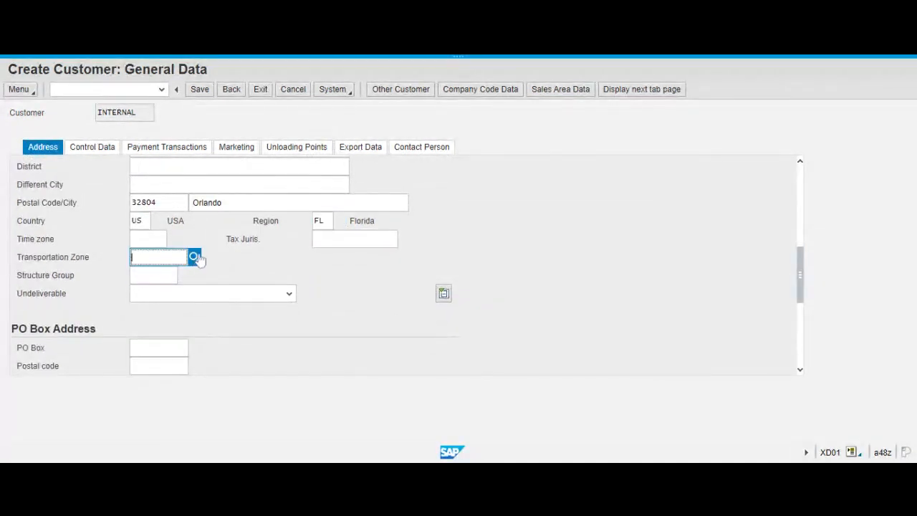
left_click(194, 257)
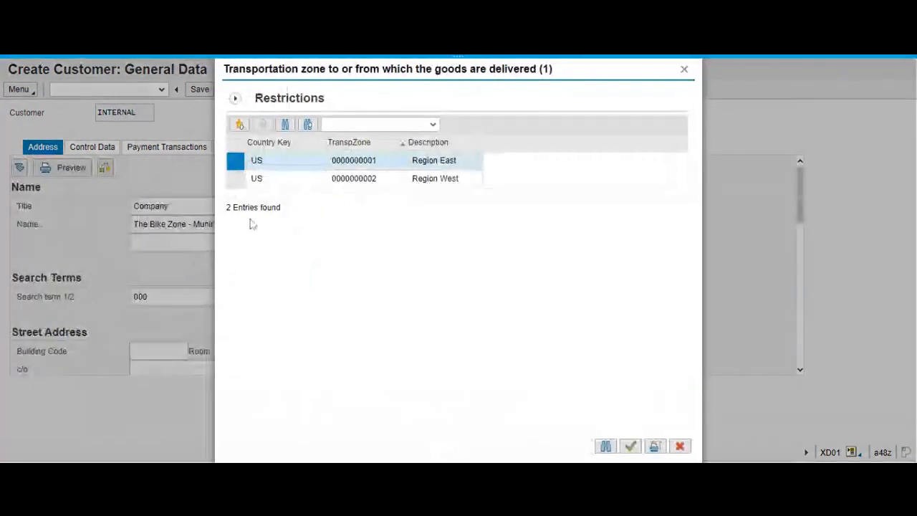
double_click(447, 160)
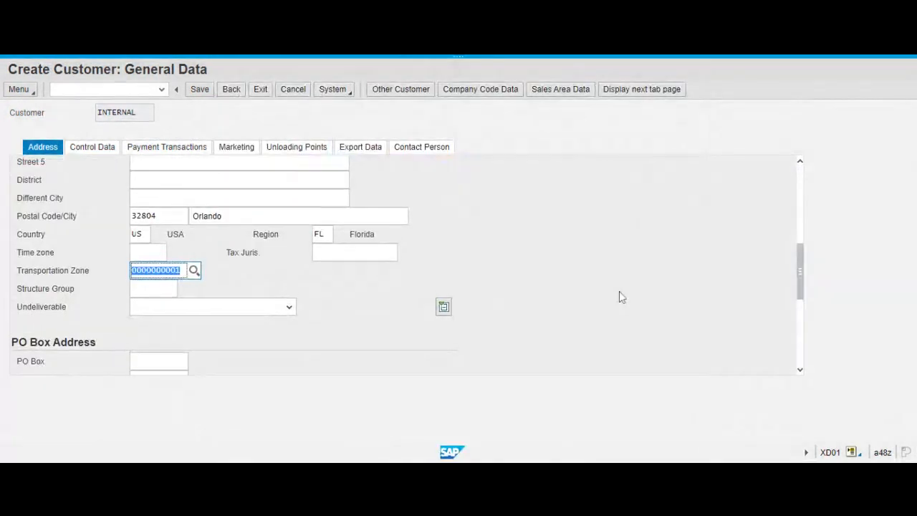
- Review the customer's name, search term, street address and transportation zone in the general address data
scroll(617, 292, "up", 5)
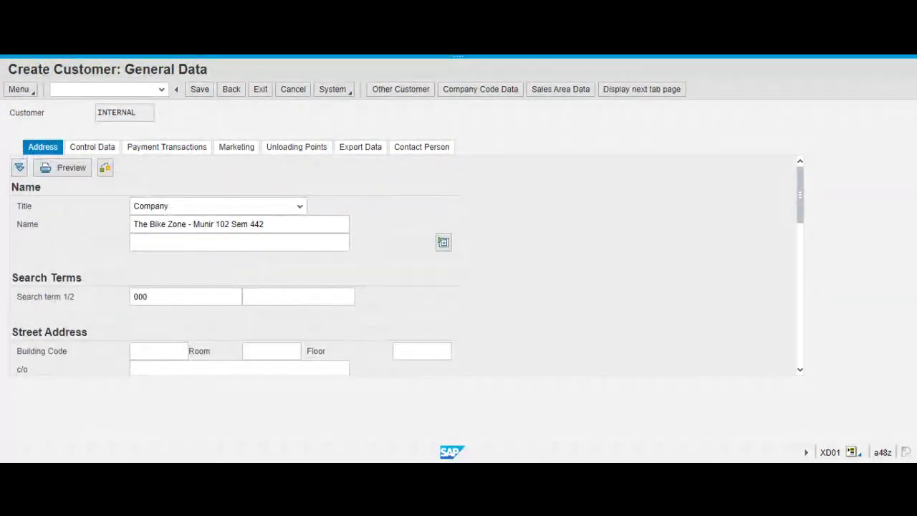
left_click(146, 228)
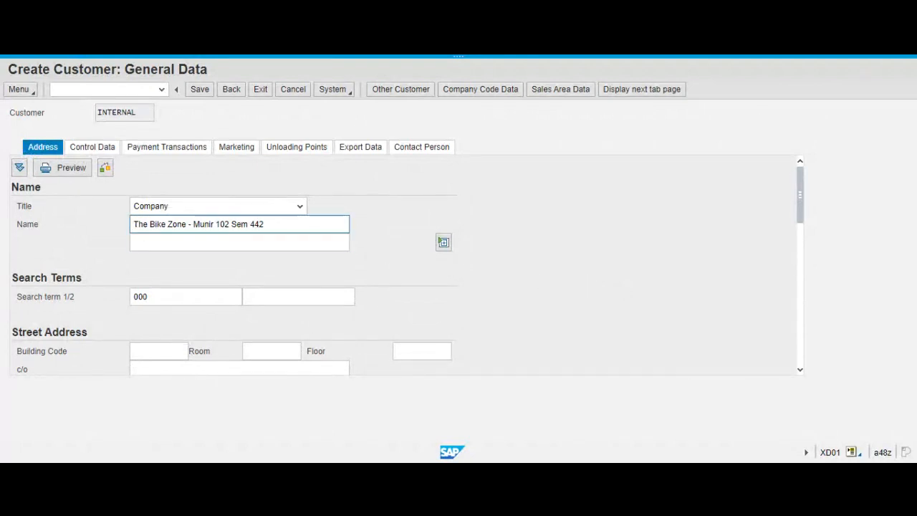
left_click(189, 224)
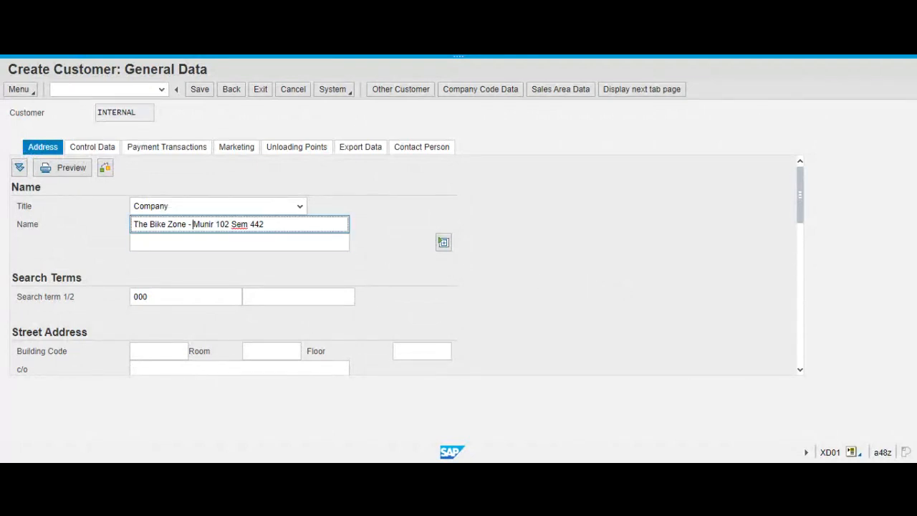
left_click_drag(192, 224, 264, 224)
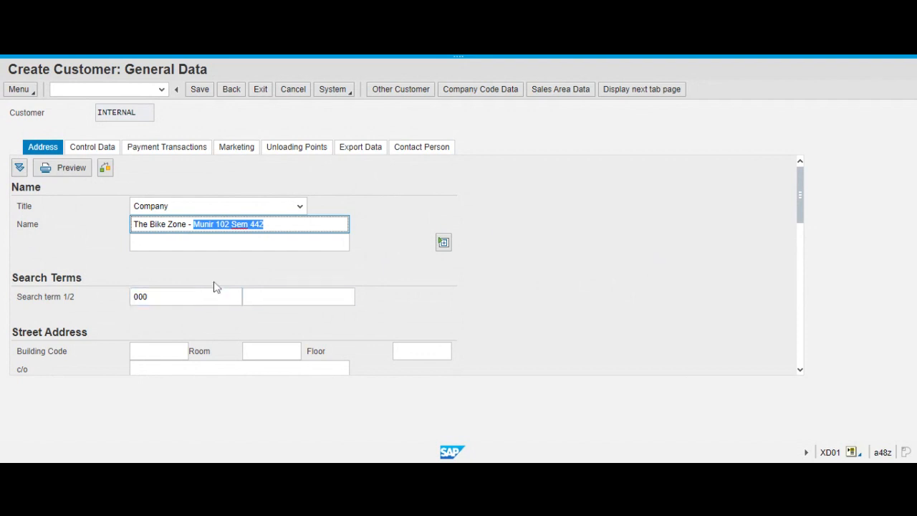
left_click_drag(212, 296, 131, 299)
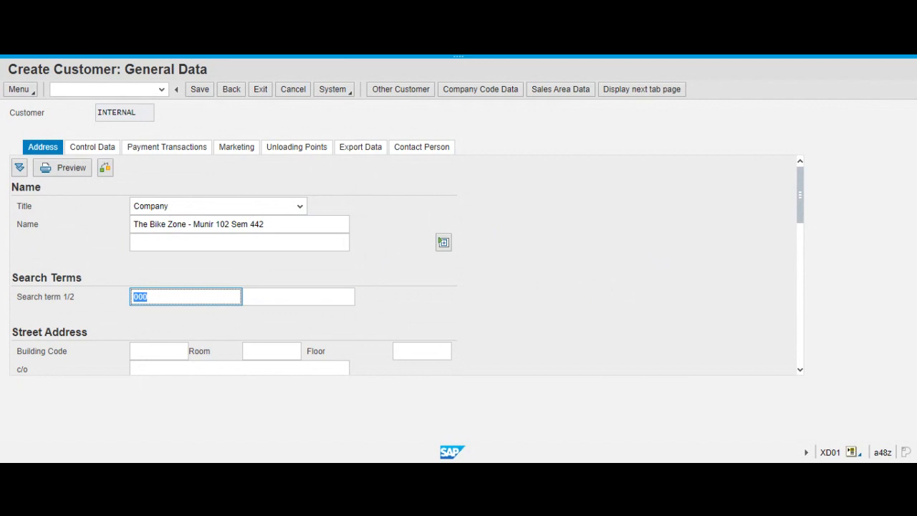
scroll(608, 307, "down", 1)
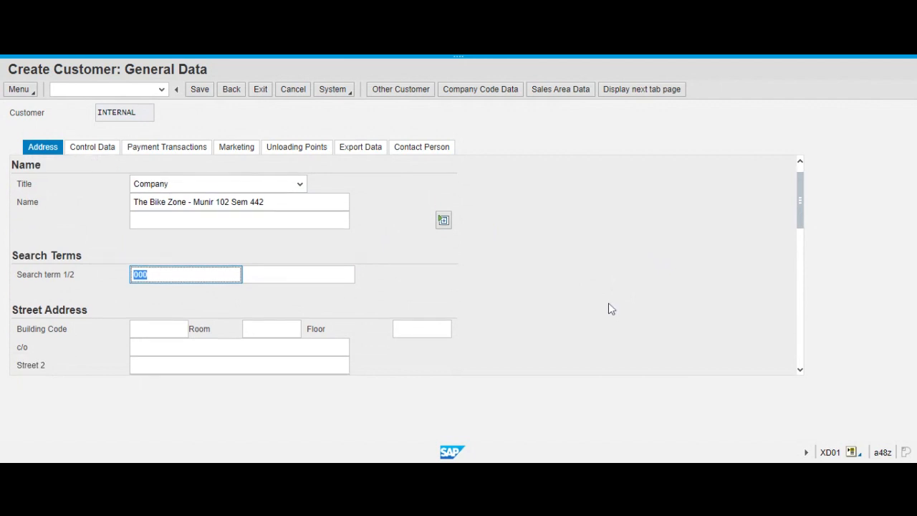
left_click(607, 303)
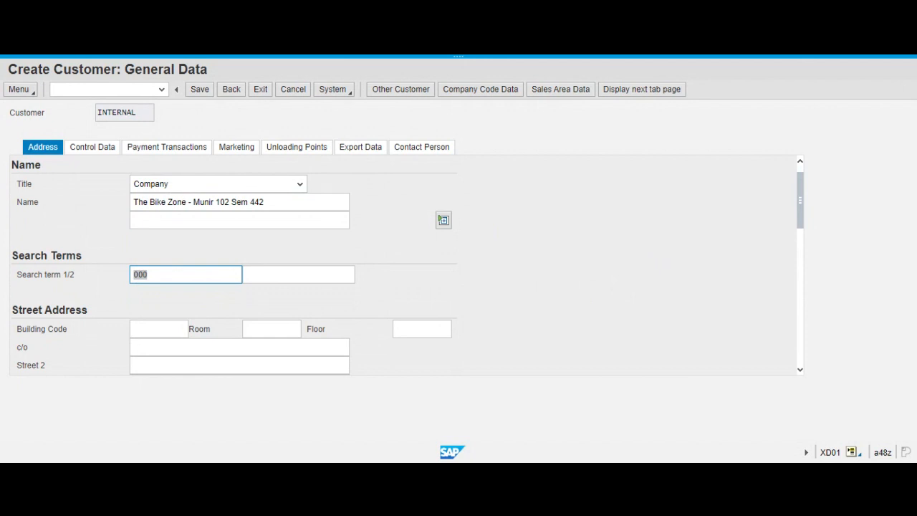
left_click(601, 302)
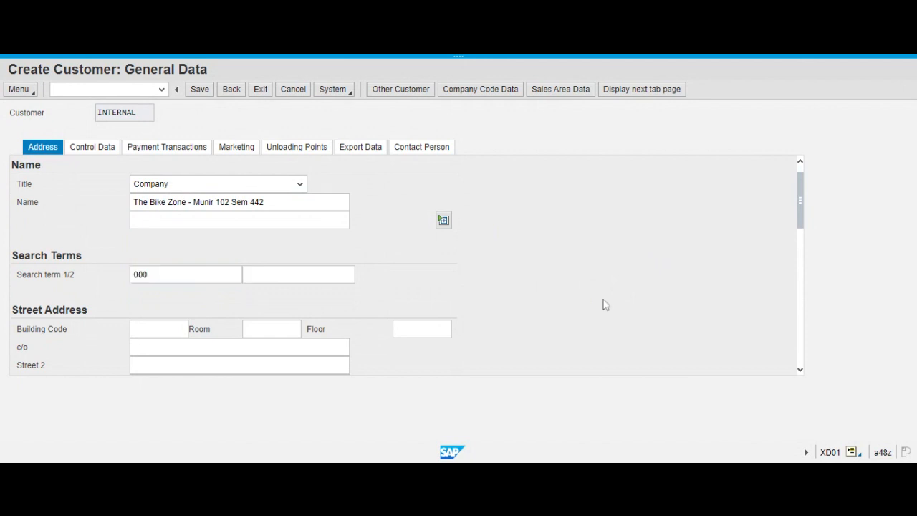
scroll(602, 303, "down", 3)
scroll(602, 307, "down", 5)
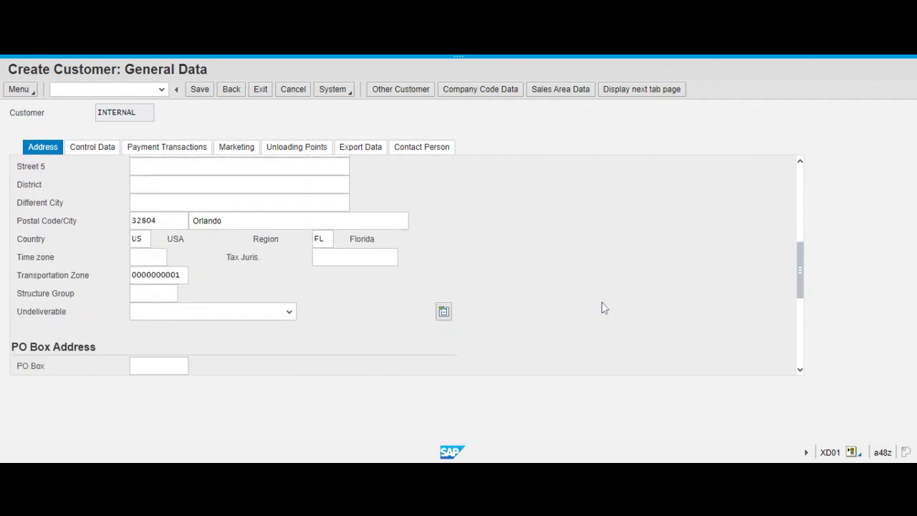
scroll(601, 307, "up", 2)
scroll(602, 307, "up", 5)
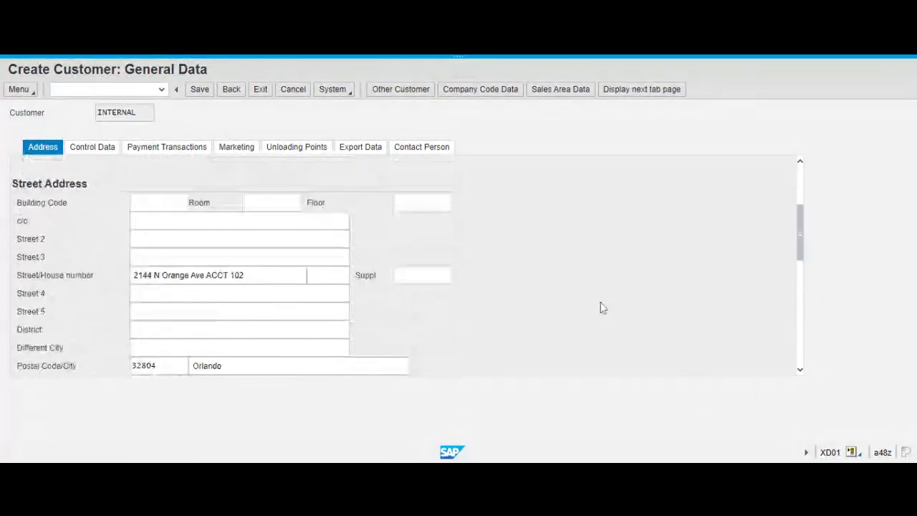
- Proceed to the customer's company code data, accepting the duplicate address notice and the list of duplicate customers
left_click(489, 96)
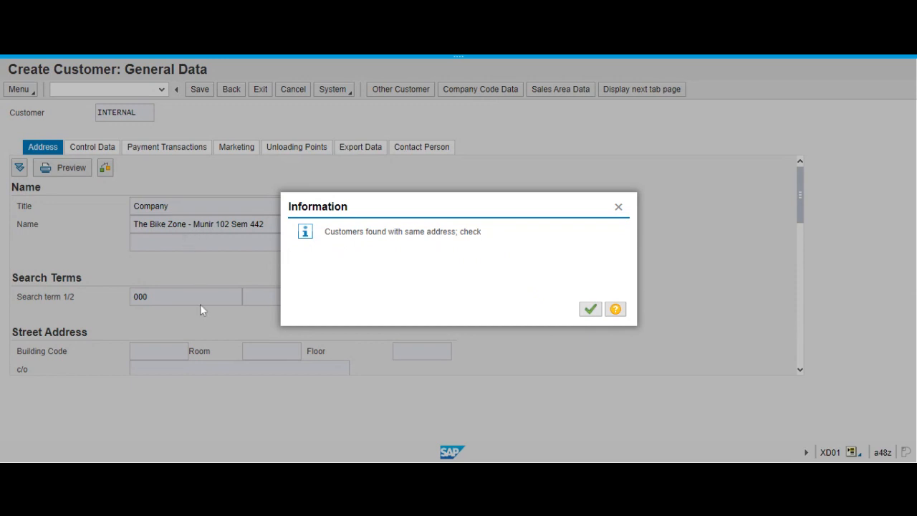
left_click(590, 310)
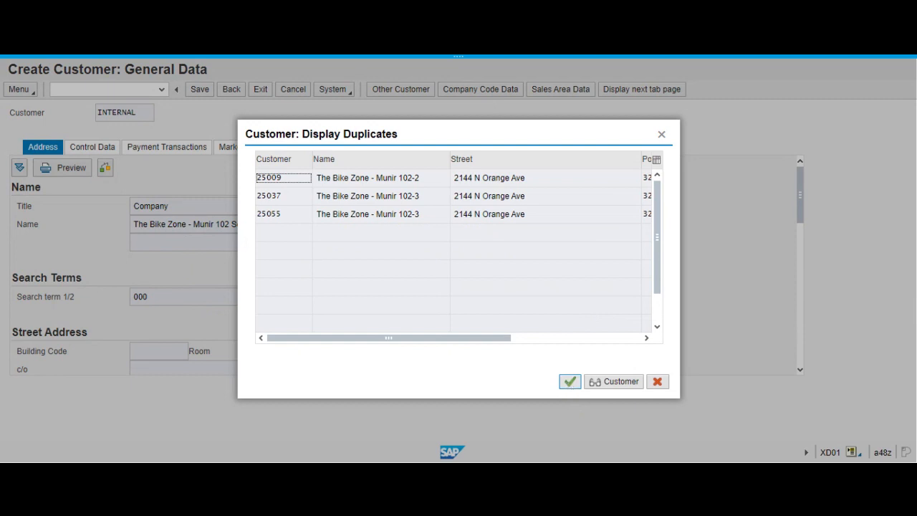
left_click(570, 384)
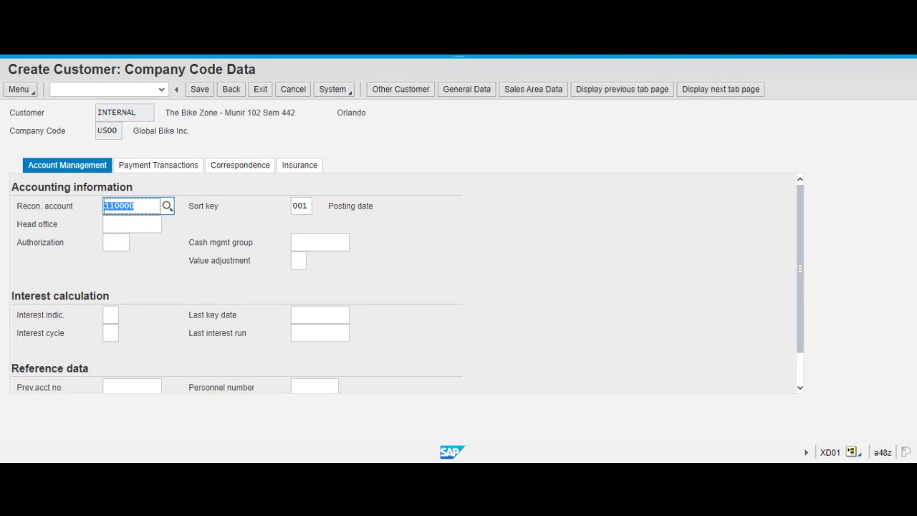
- Look up the available reconciliation accounts and check the terms of payment in the company code data
left_click(170, 207)
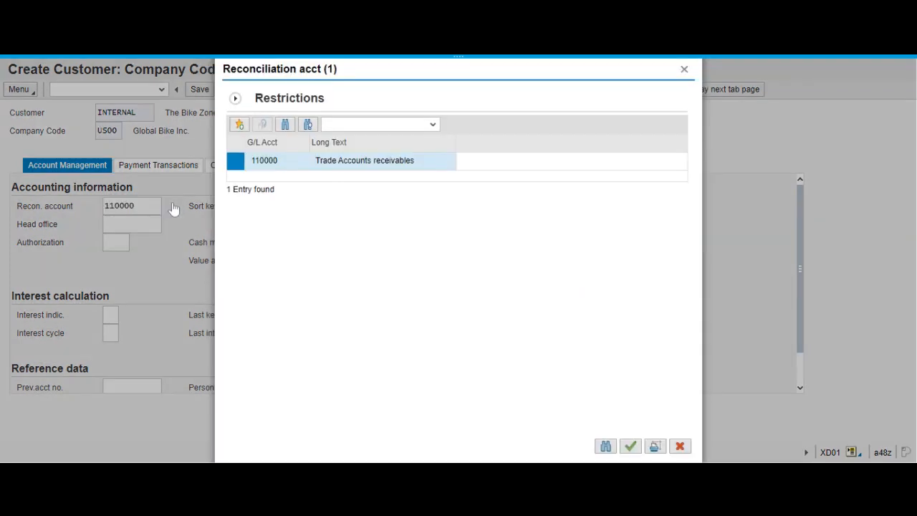
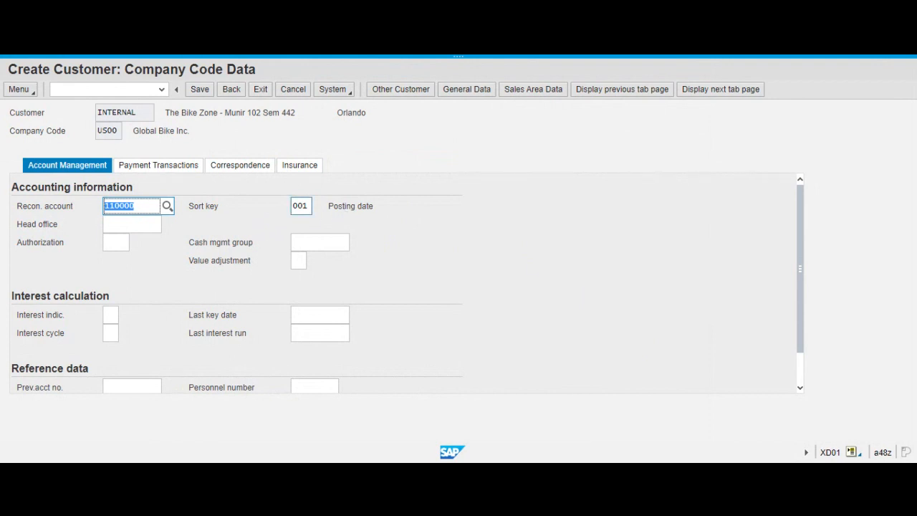
left_click(547, 200)
left_click(166, 169)
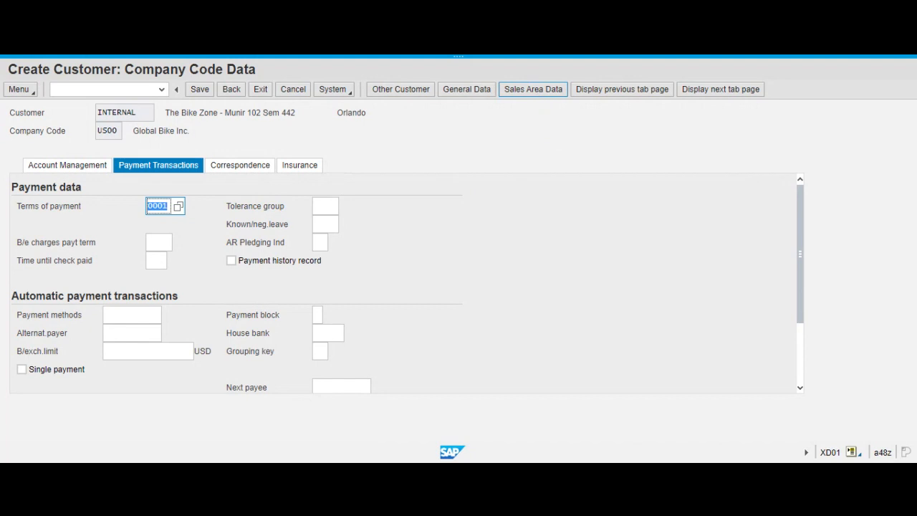
- Open the customer's sales area data and review the currency, customer pricing procedure and shipping settings
left_click(538, 96)
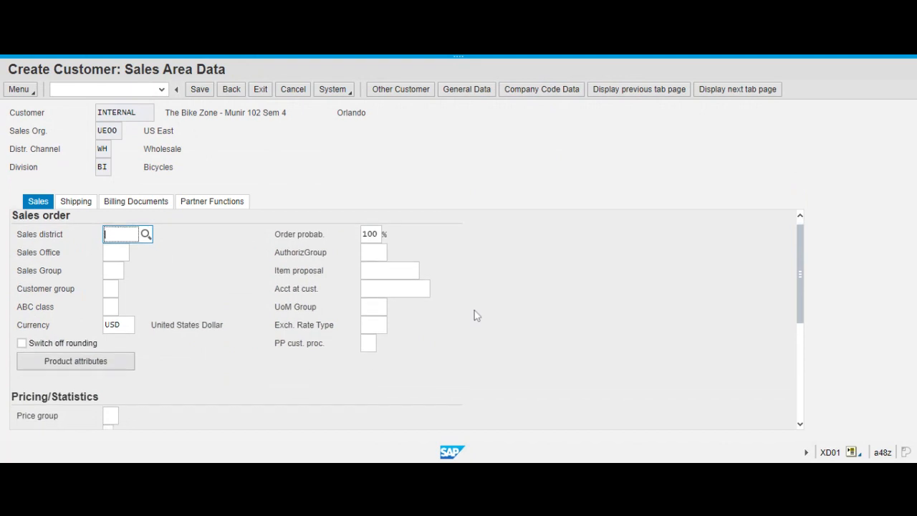
scroll(473, 313, "down", 3)
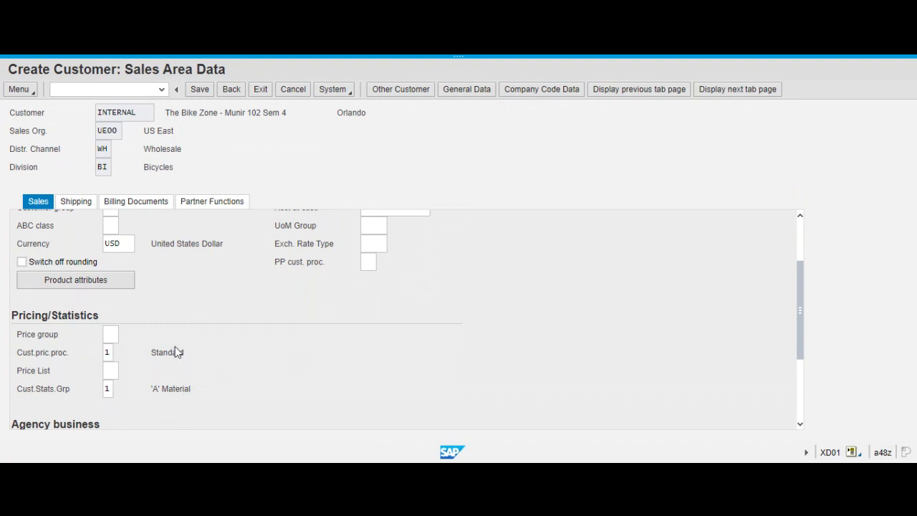
left_click(119, 243)
left_click(107, 352)
left_click(80, 204)
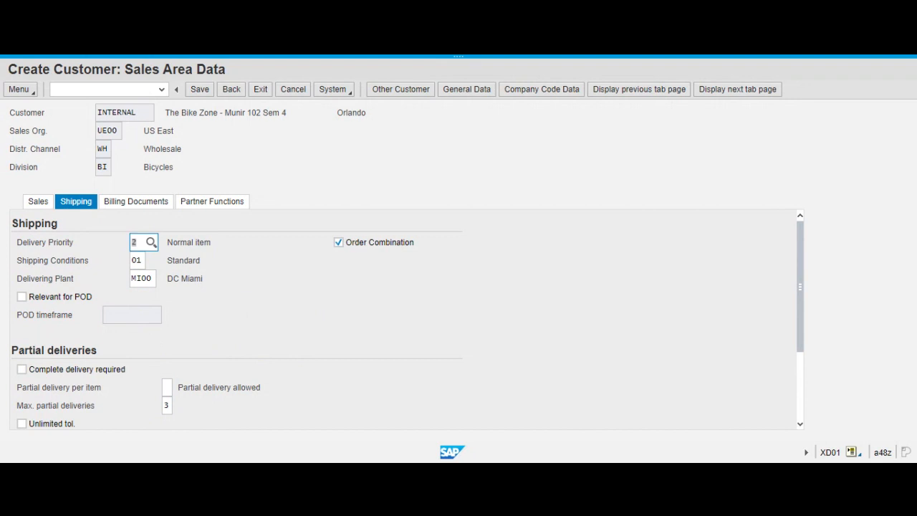
- Review the Incoterms, terms of payment, account assignment group and taxes in the sales area's billing document settings
left_click(146, 206)
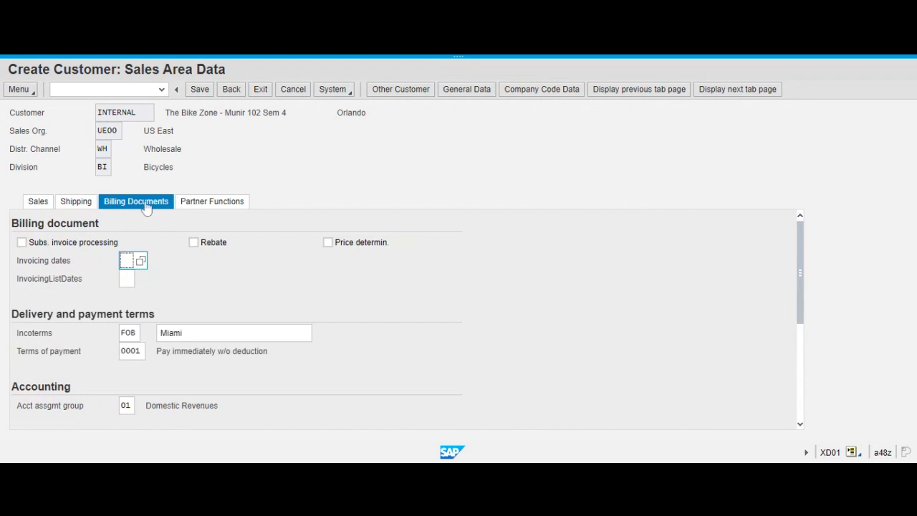
scroll(361, 315, "down", 2)
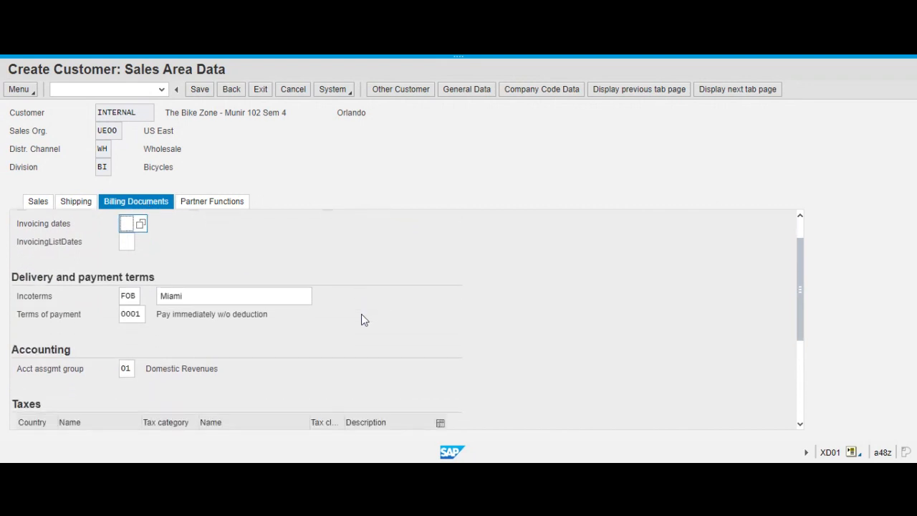
left_click(135, 289)
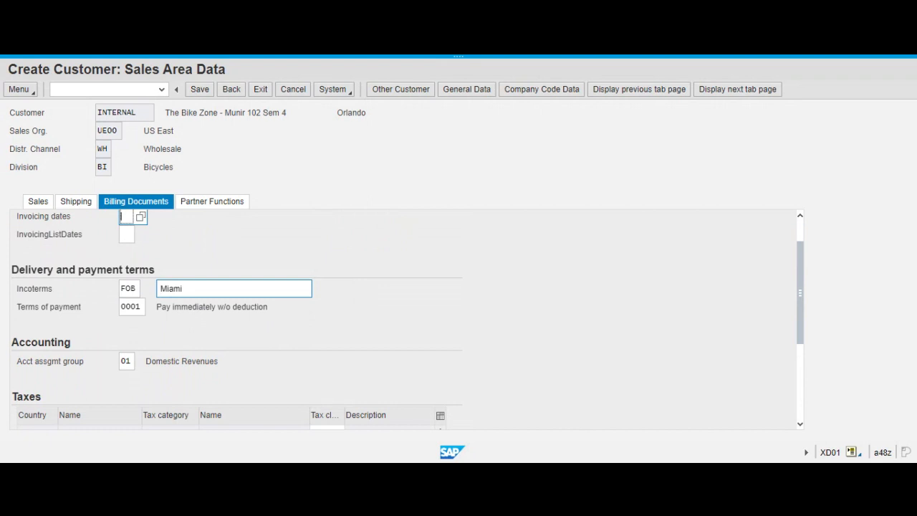
left_click(214, 288)
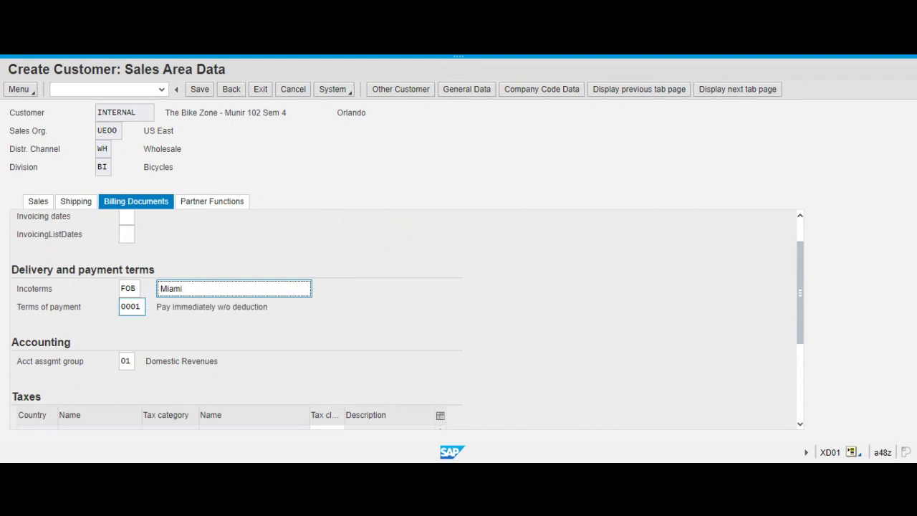
scroll(199, 346, "down", 2)
scroll(200, 347, "down", 1)
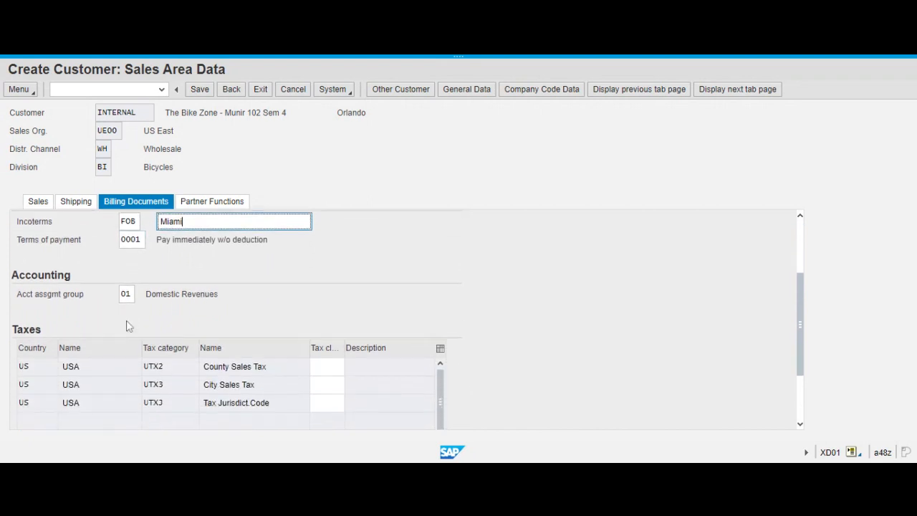
left_click(126, 294)
scroll(287, 366, "down", 1)
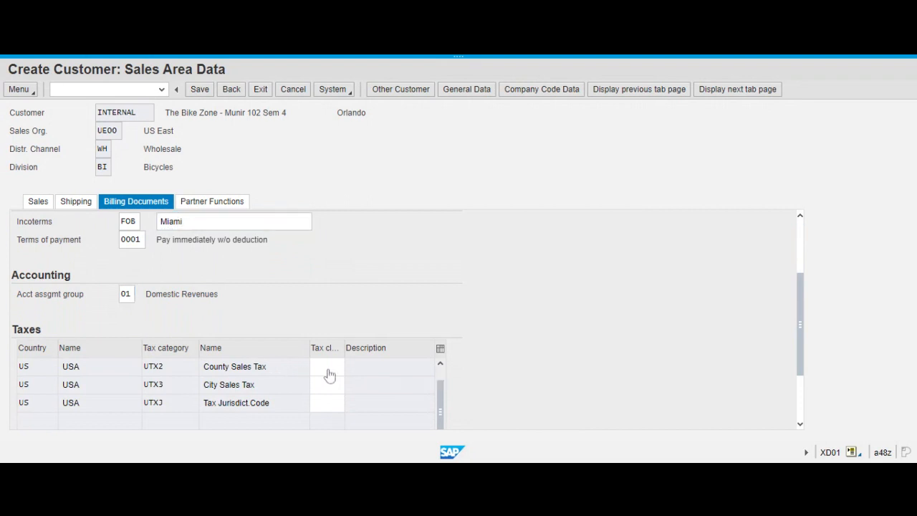
- Set the tax classification to 0 for County Sales Tax, City Sales Tax and Tax Jurisdict.Code
key("Return")
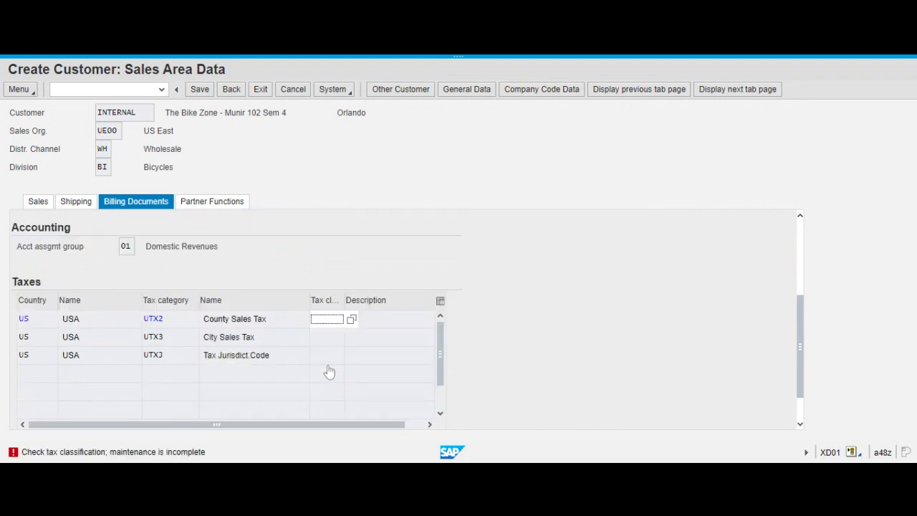
type("0")
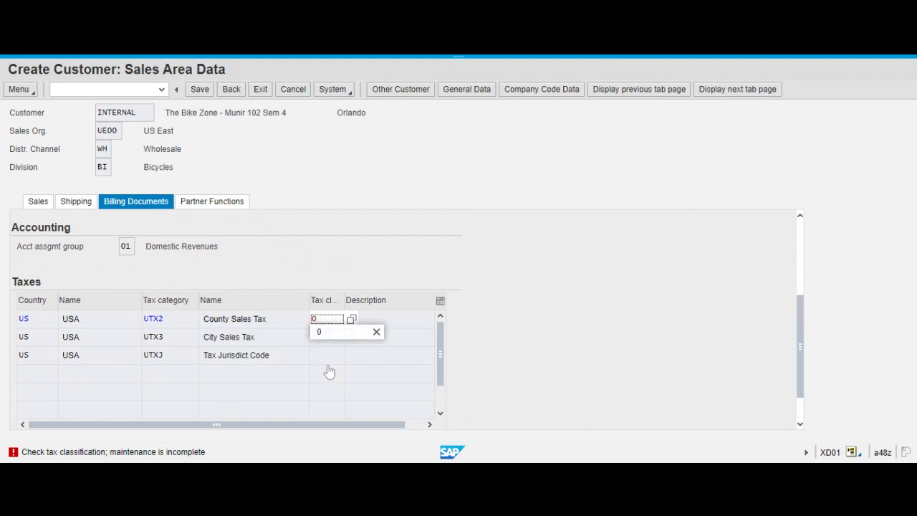
key("Return")
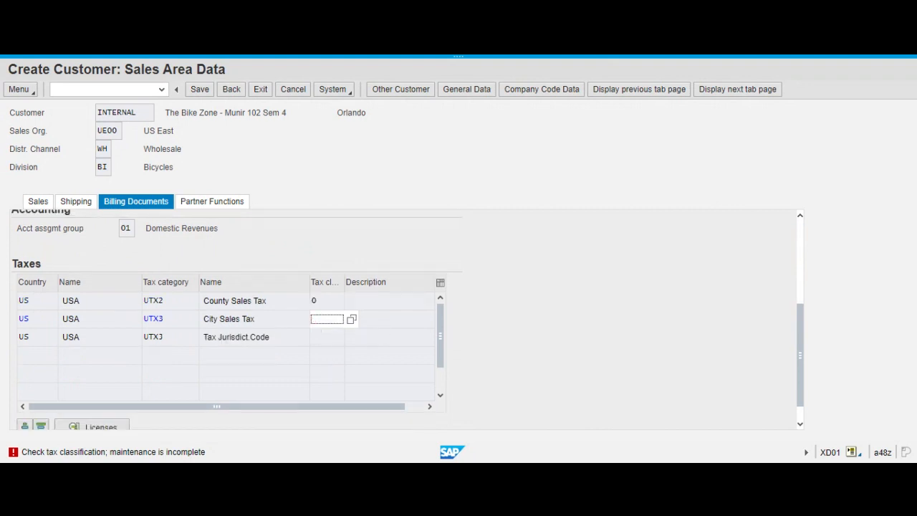
type("0")
key("Return")
key("Return")
type("0")
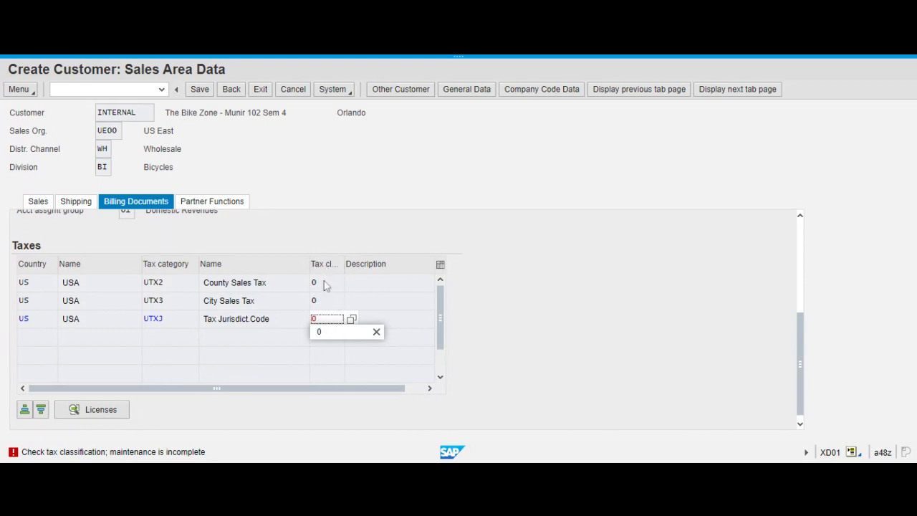
key("Return")
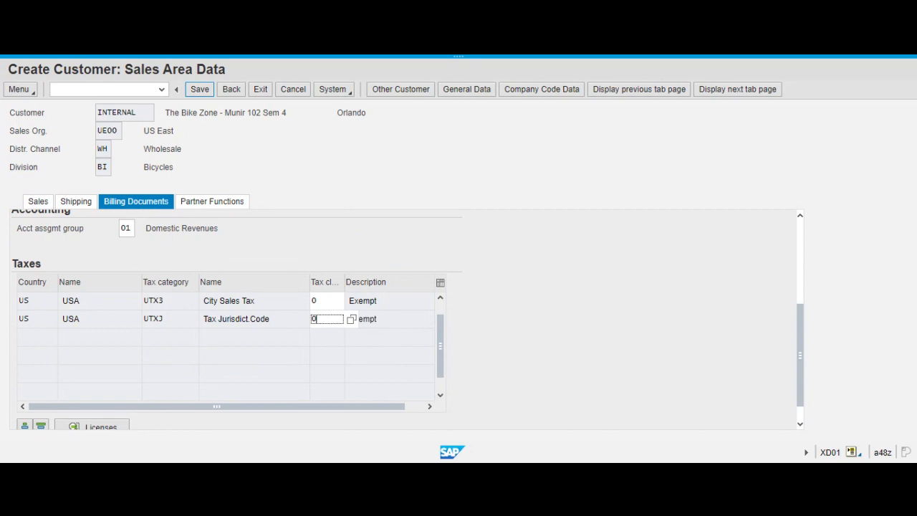
- Save the new customer and switch to transaction VAP1 for creating a contact person
left_click(204, 93)
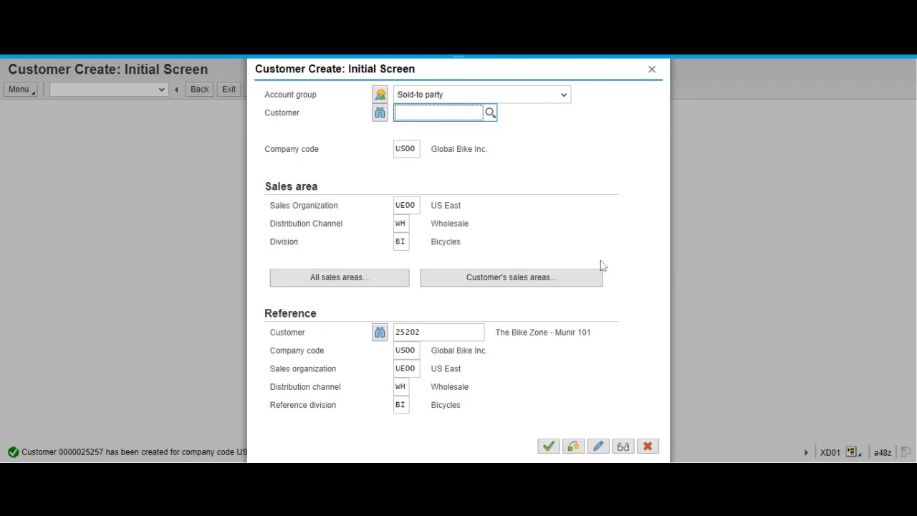
left_click(648, 446)
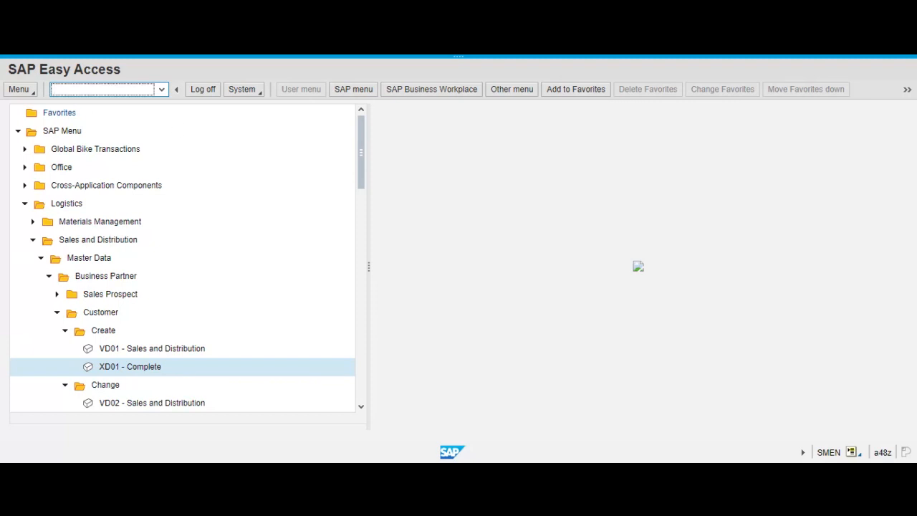
type("vap1")
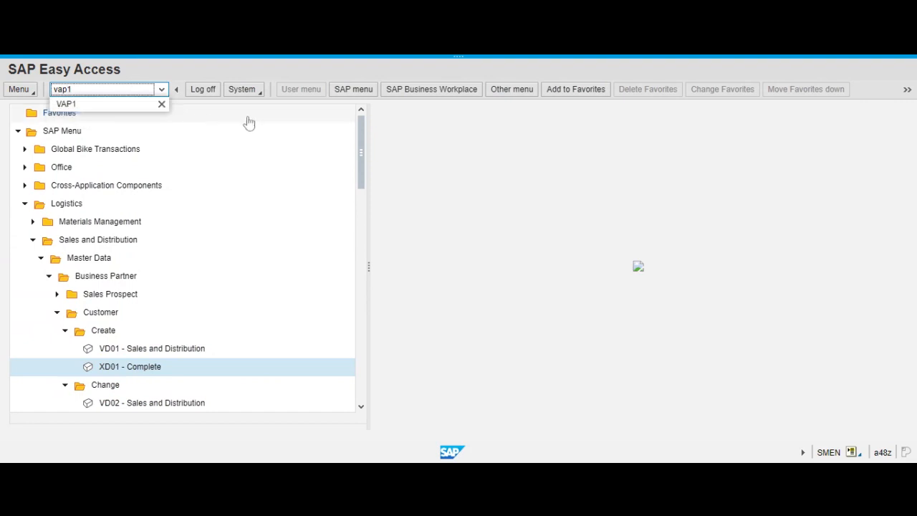
key("Return")
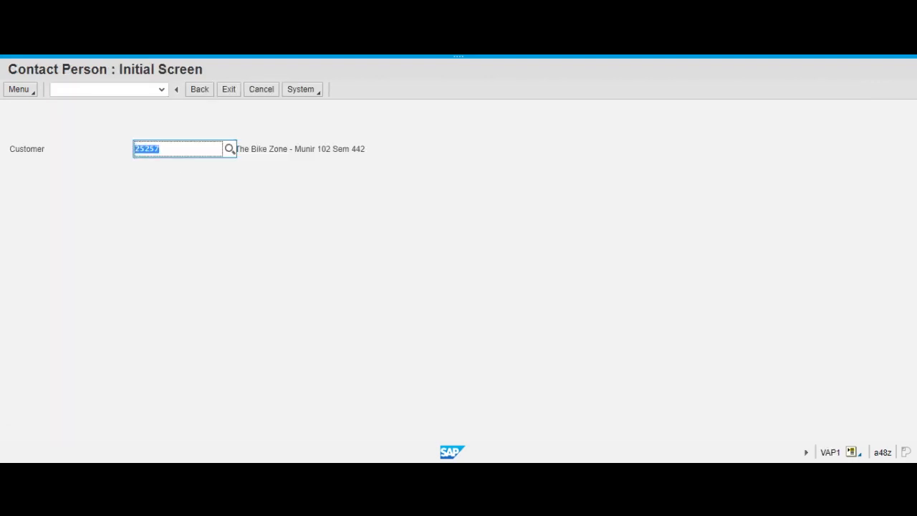
- Search the customer accounts by search term 000 and locate the newly created Bike Zone customer in Orlando
left_click(174, 149)
left_click(230, 149)
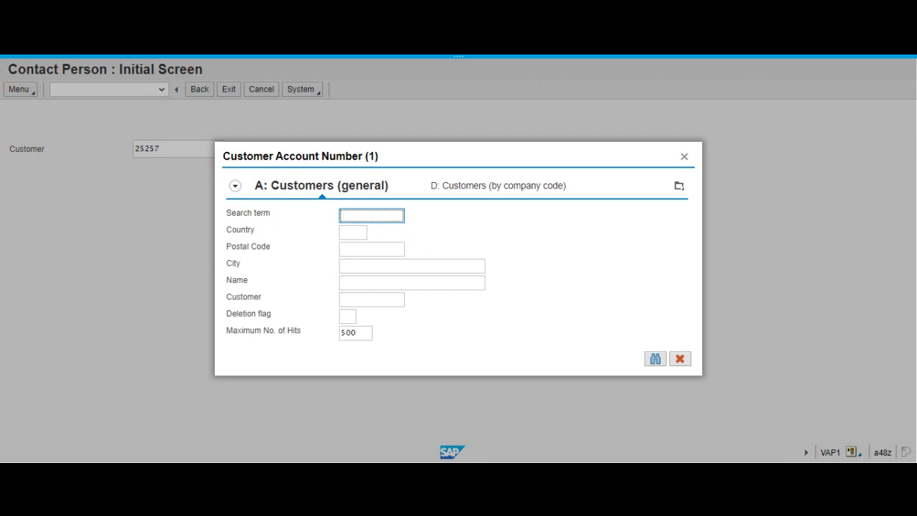
type("000")
left_click(658, 361)
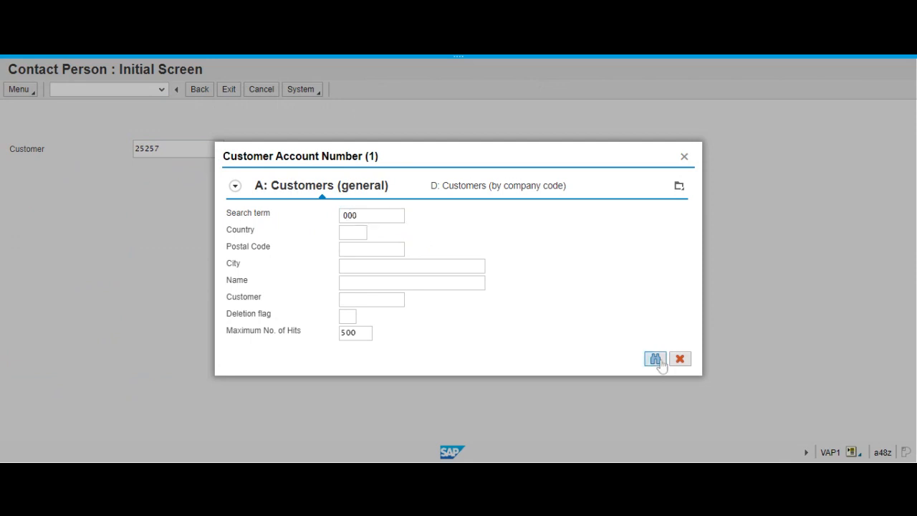
scroll(362, 254, "down", 3)
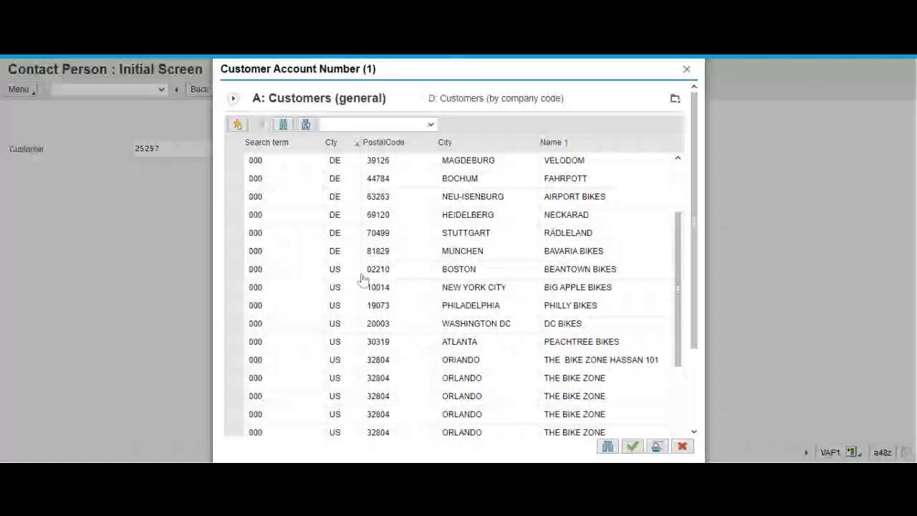
scroll(362, 278, "down", 6)
scroll(363, 278, "down", 5)
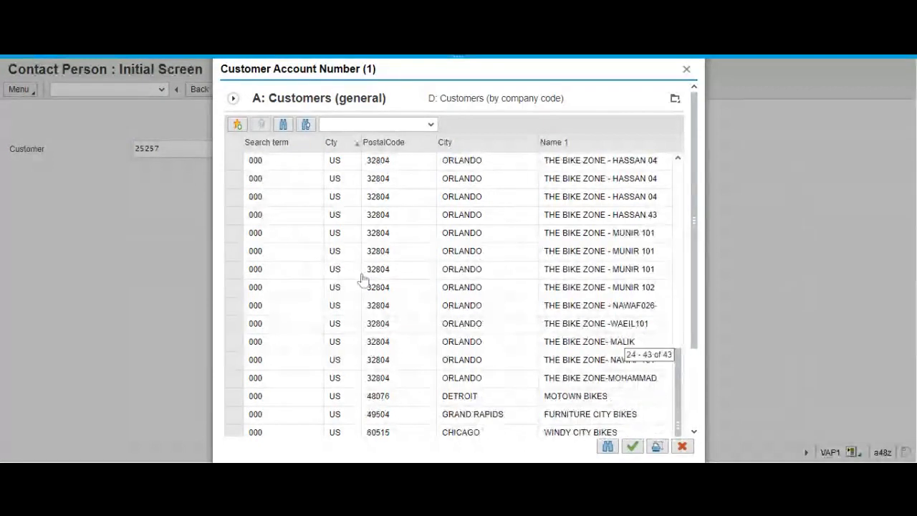
scroll(363, 278, "down", 2)
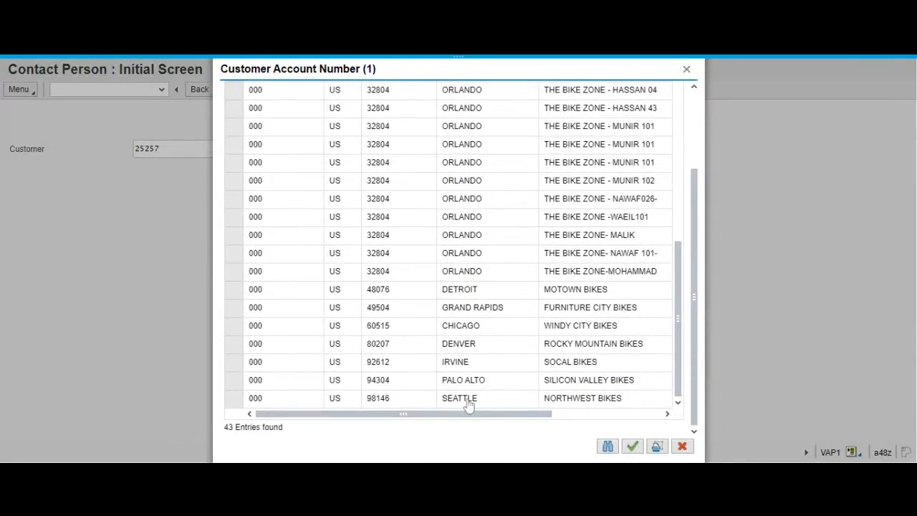
left_click_drag(475, 414, 577, 416)
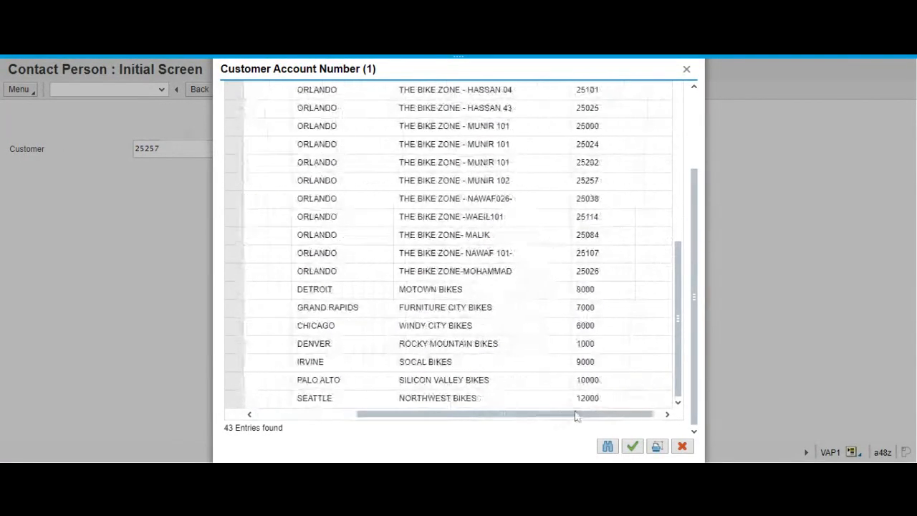
left_click(593, 185)
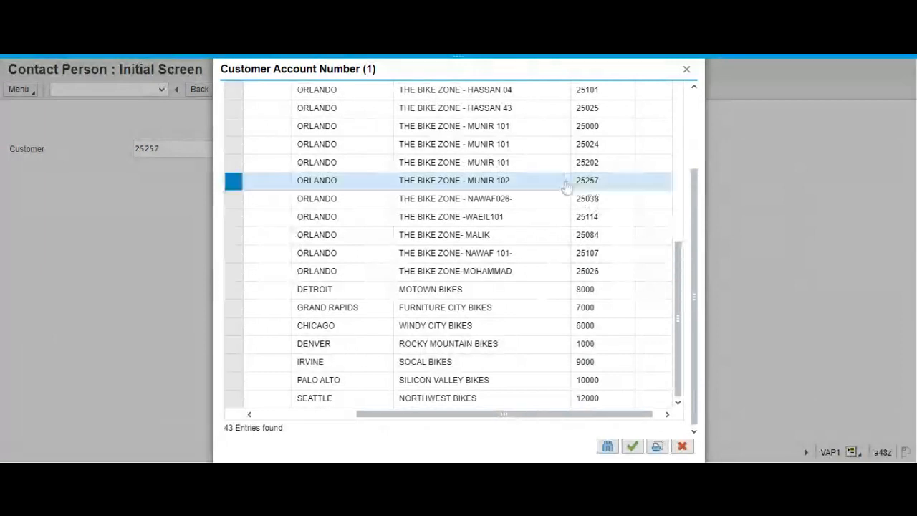
left_click_drag(362, 414, 457, 399)
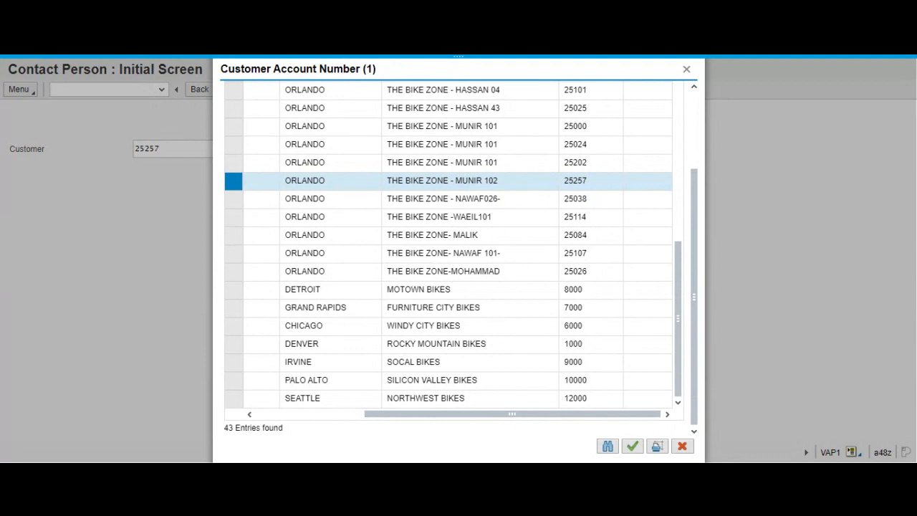
left_click(687, 70)
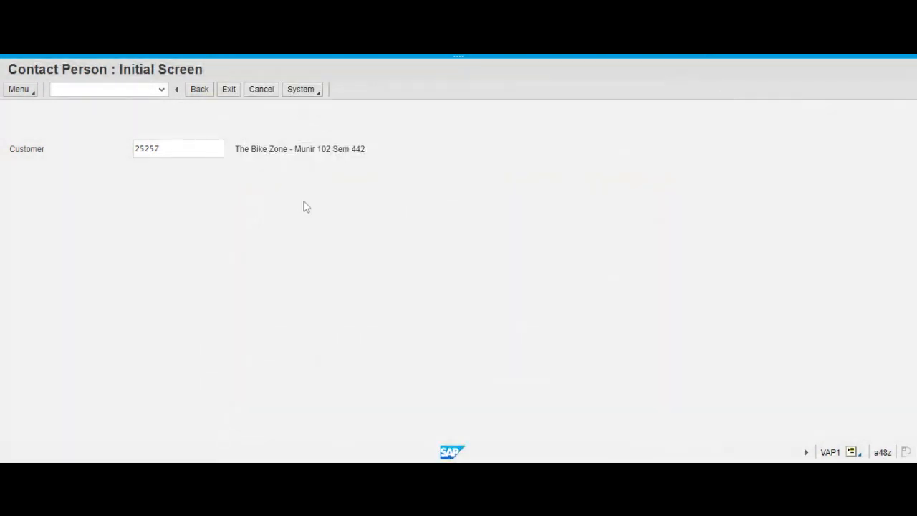
- Open a new contact person record for the new Bike Zone customer and set VIP to 1 (Management)
left_click(179, 149)
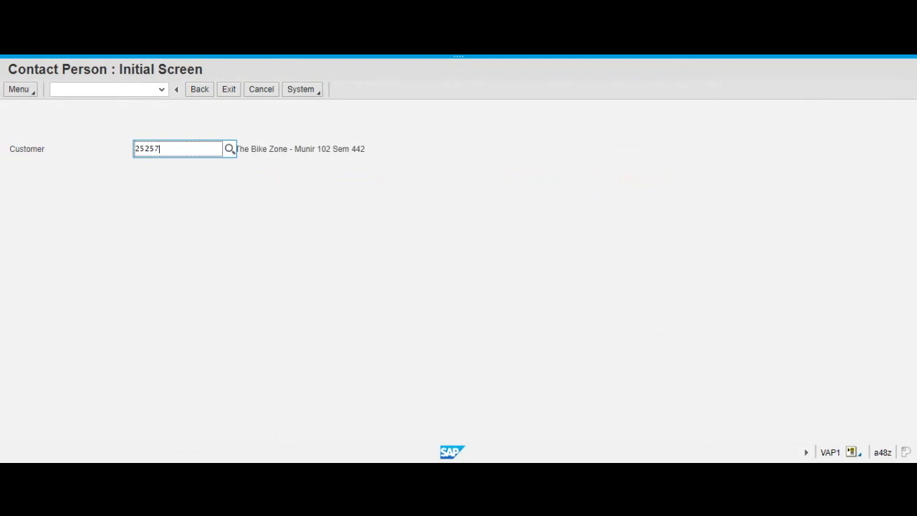
key("Return")
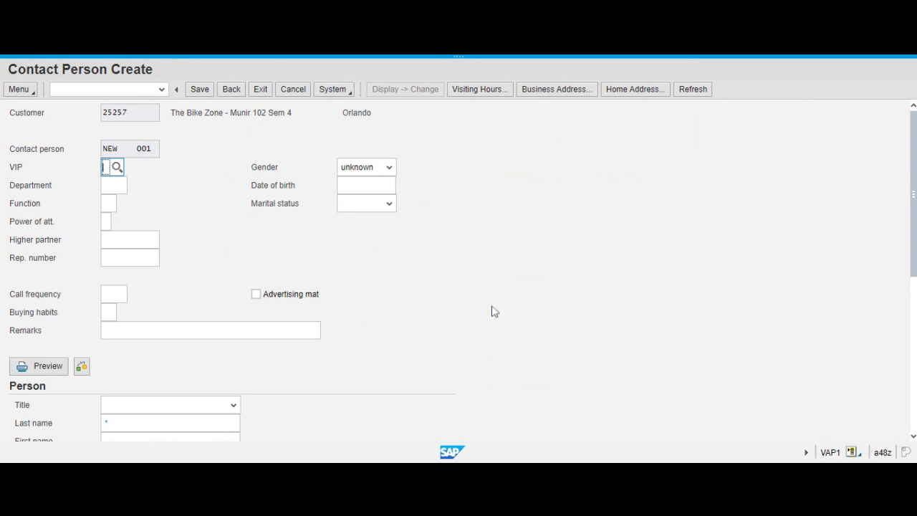
left_click(119, 169)
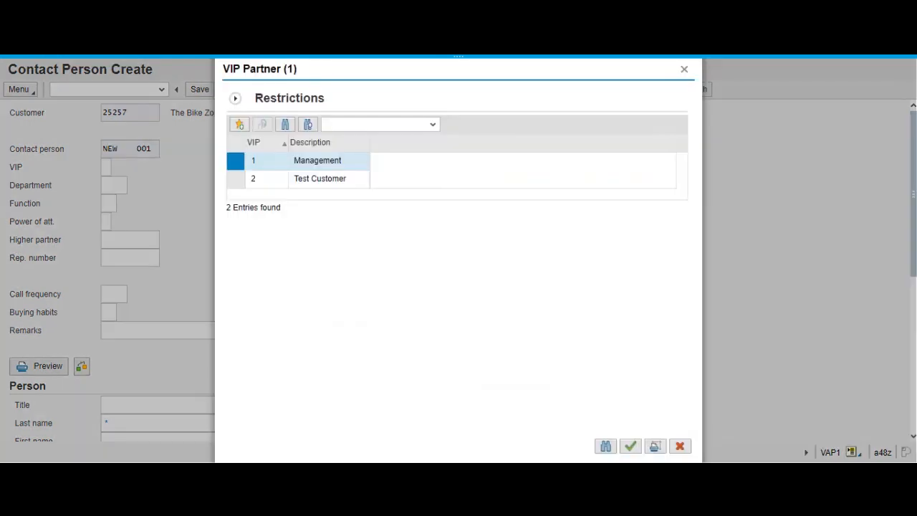
double_click(310, 162)
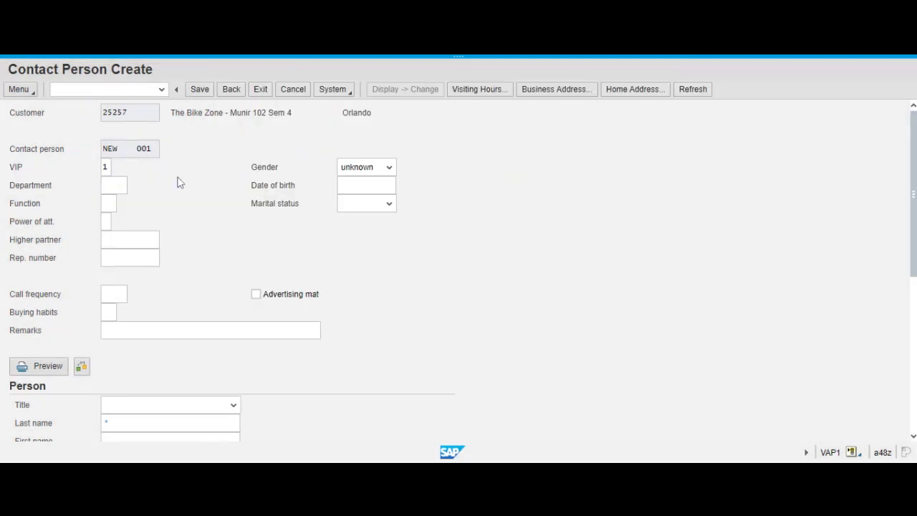
- Set the contact person's department to 0002 and function to 02 (Head of Purchasing)
left_click(115, 185)
left_click(133, 185)
double_click(360, 184)
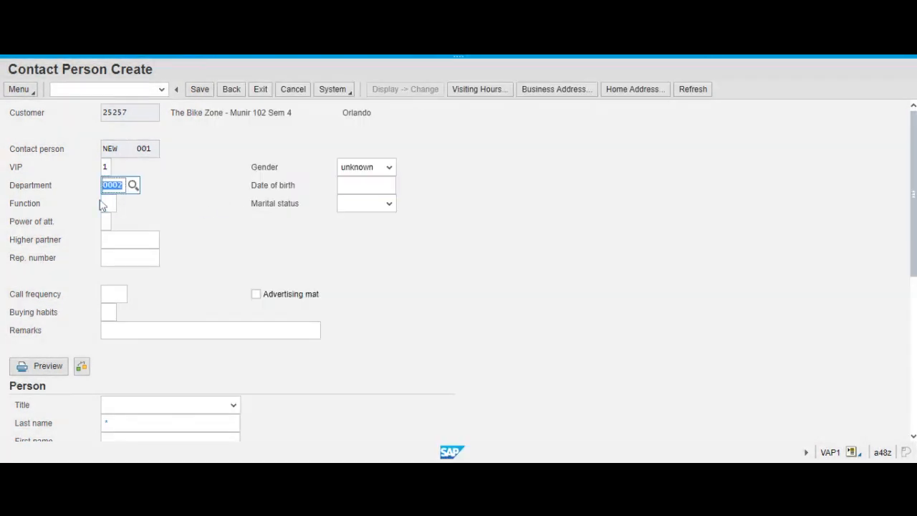
left_click(106, 206)
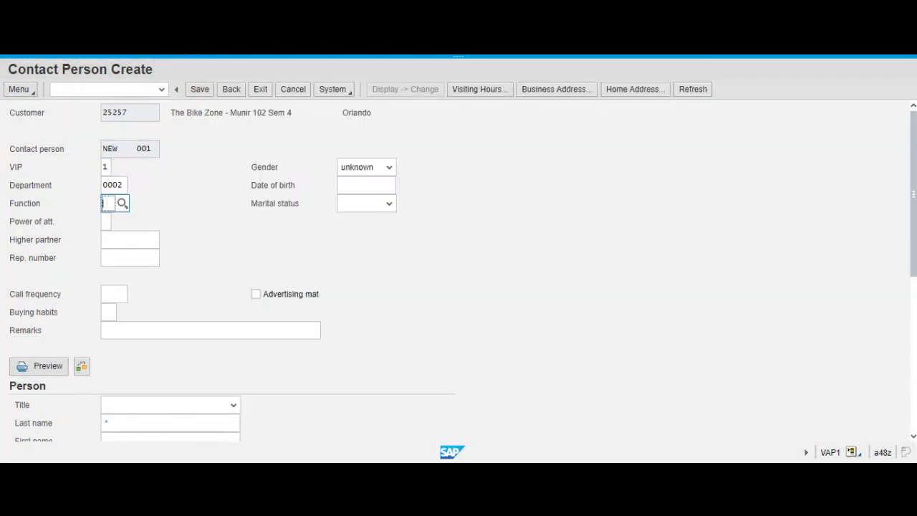
left_click(123, 205)
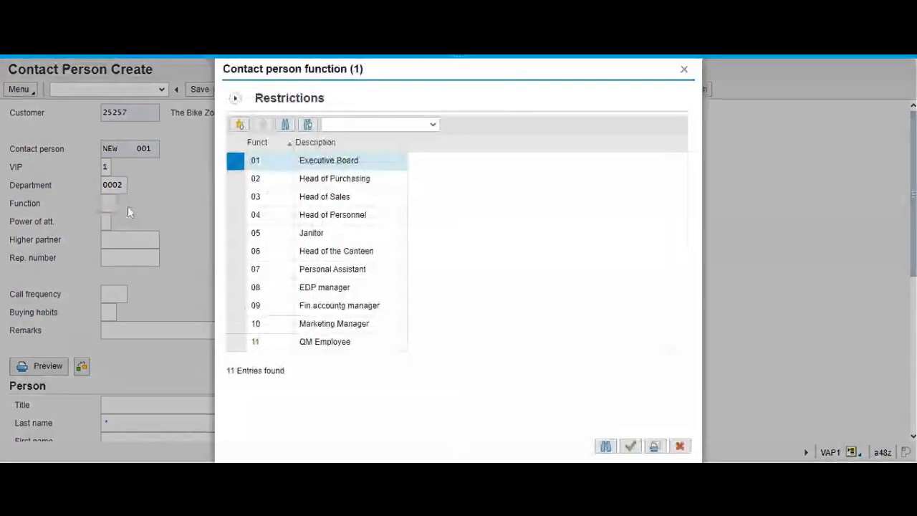
double_click(349, 182)
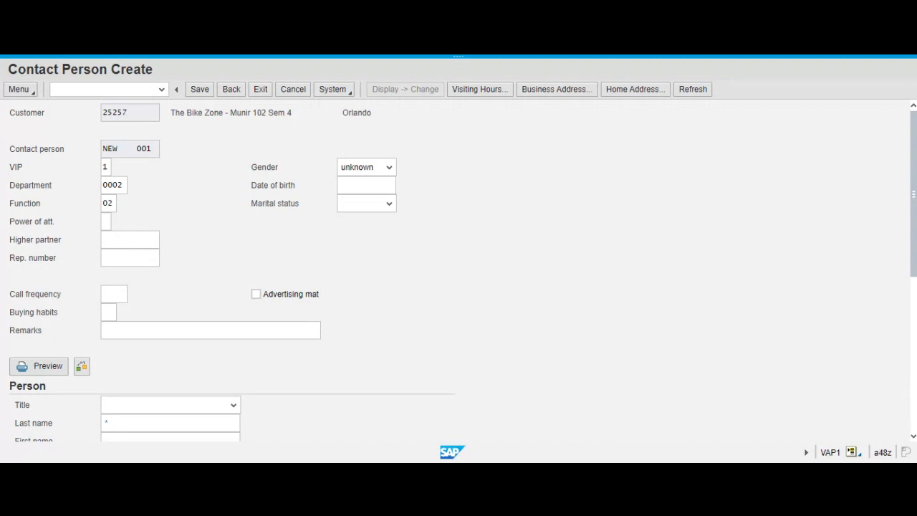
- Set the contact person's call frequency to 0002 (Weekly)
scroll(523, 303, "down", 1)
scroll(523, 303, "down", 1)
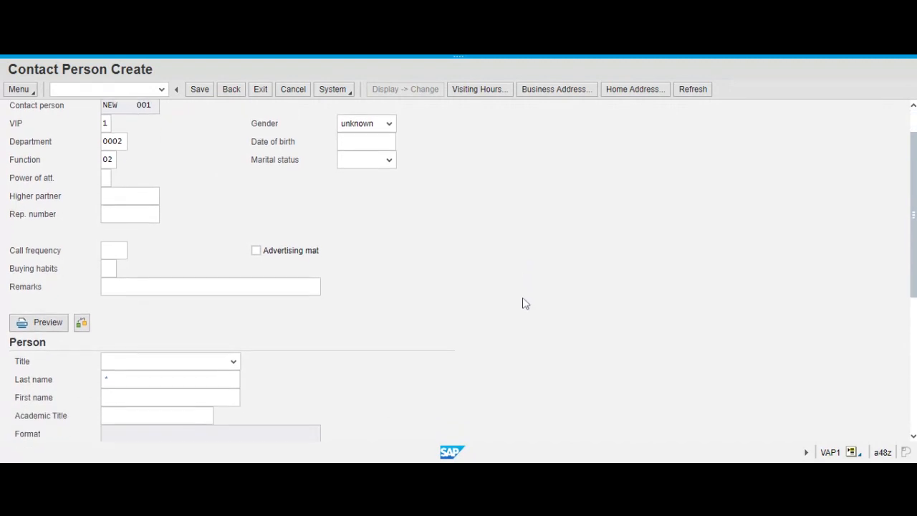
scroll(522, 301, "up", 1)
left_click(109, 273)
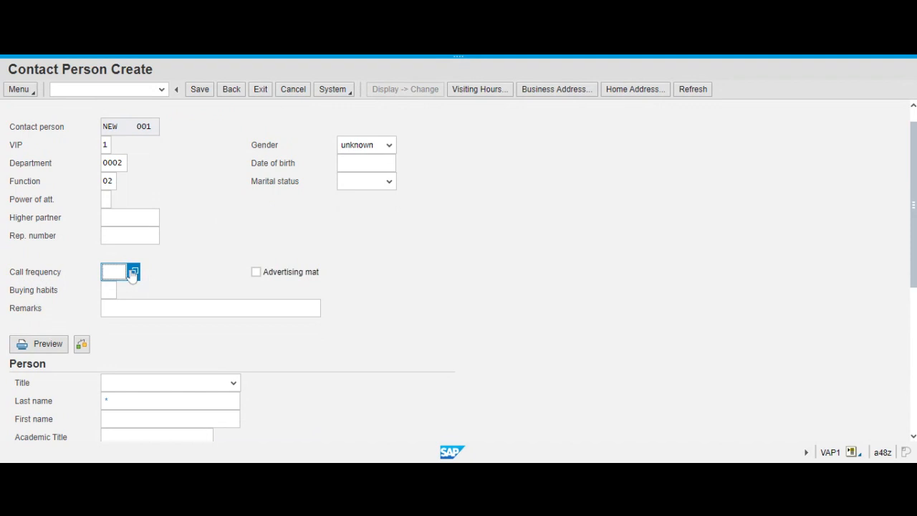
left_click(133, 273)
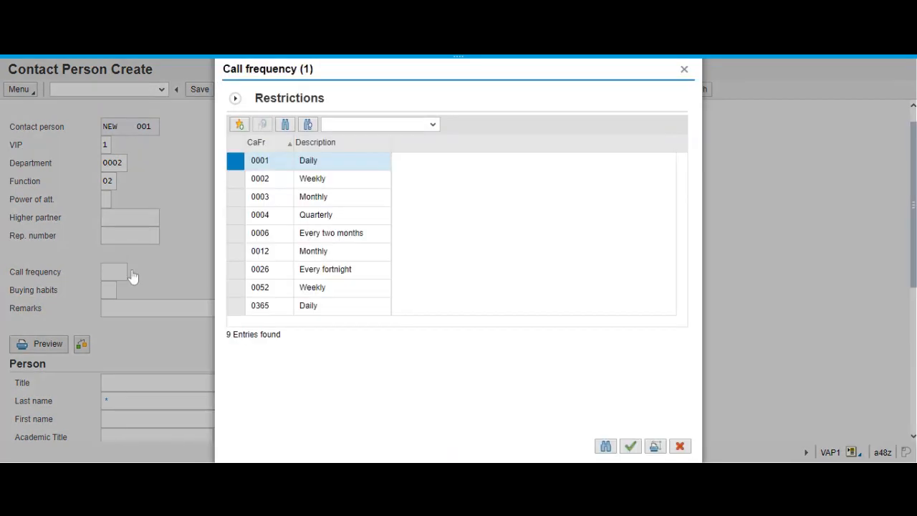
left_click(316, 180)
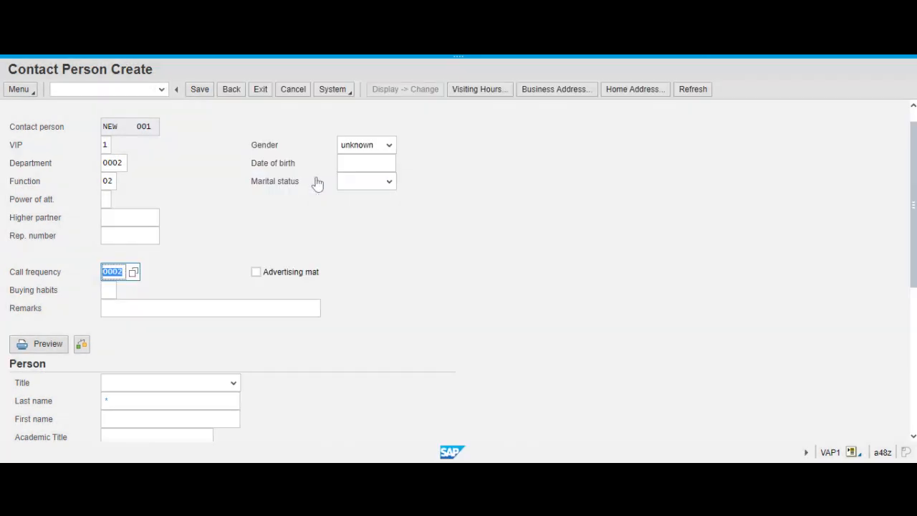
- Set the contact person's title to Mr. and enter the last name followed by ACCT 102
scroll(508, 300, "down", 3)
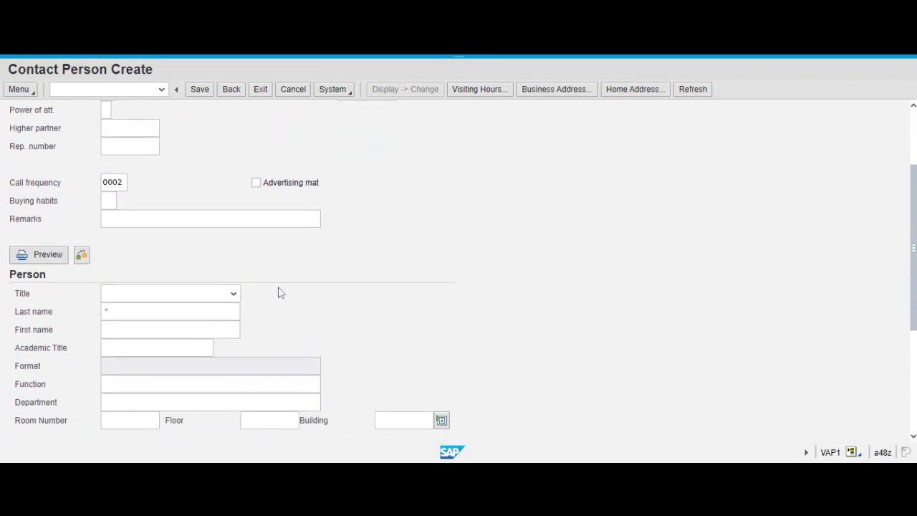
left_click(231, 293)
left_click(145, 313)
key("Tab")
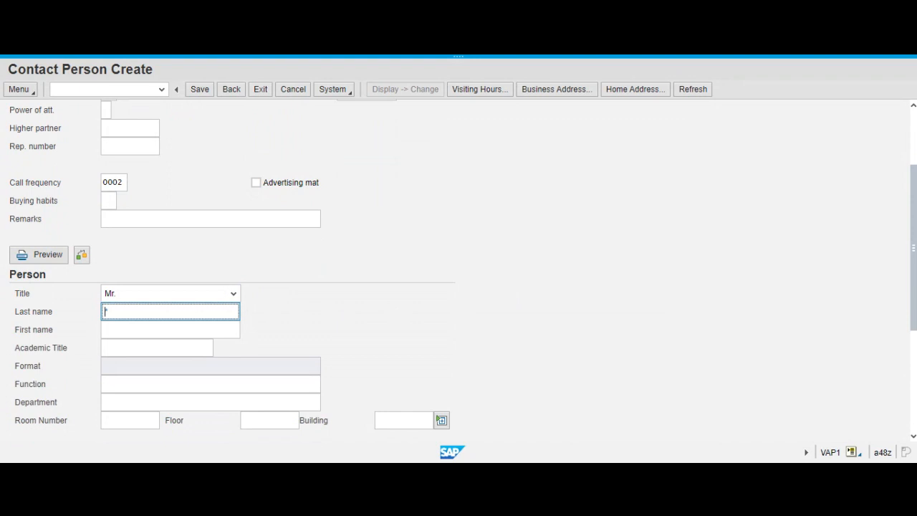
type("Munir")
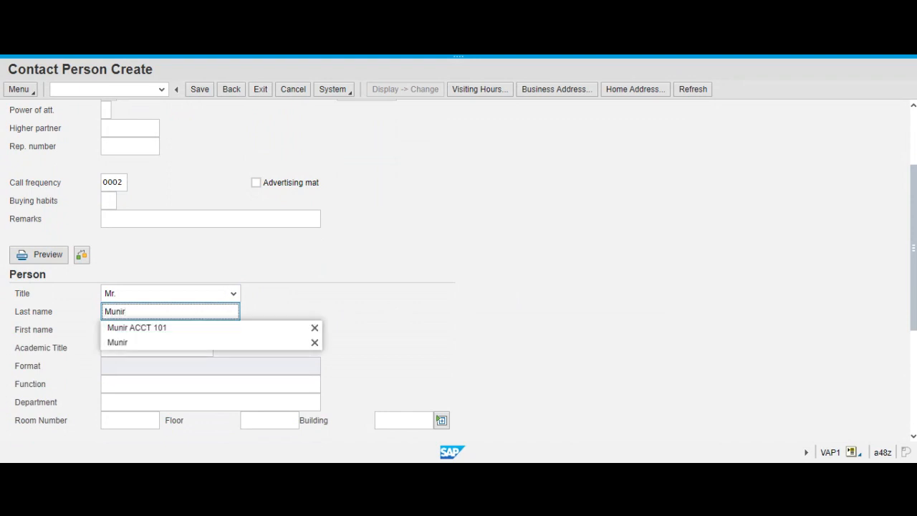
left_click(147, 330)
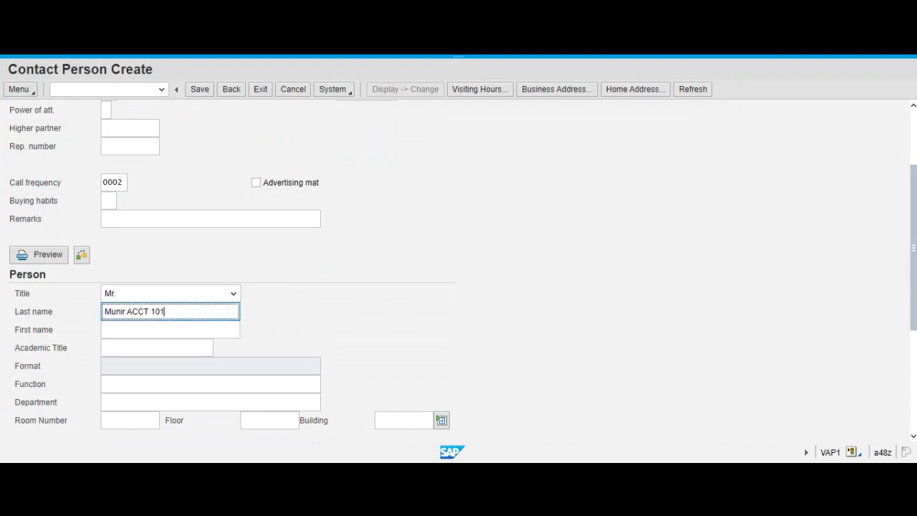
key("BackSpace")
type("2")
left_click(383, 301)
- Review the contact person's entries, save the record and open the details of the resulting status message
scroll(510, 321, "down", 1)
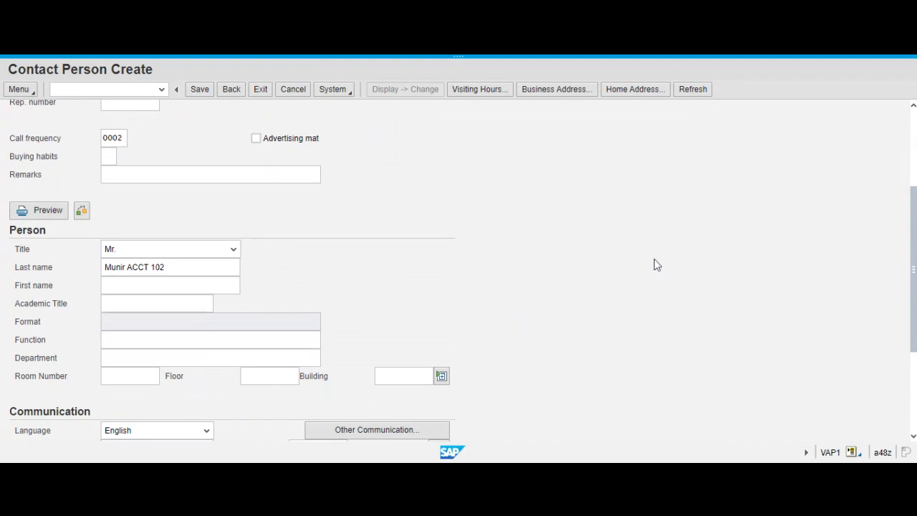
scroll(654, 259, "down", 2)
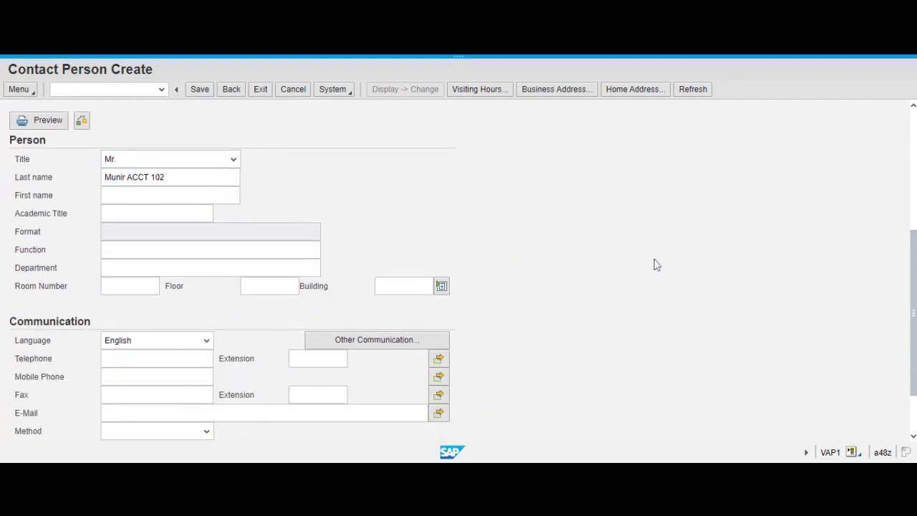
scroll(654, 265, "down", 2)
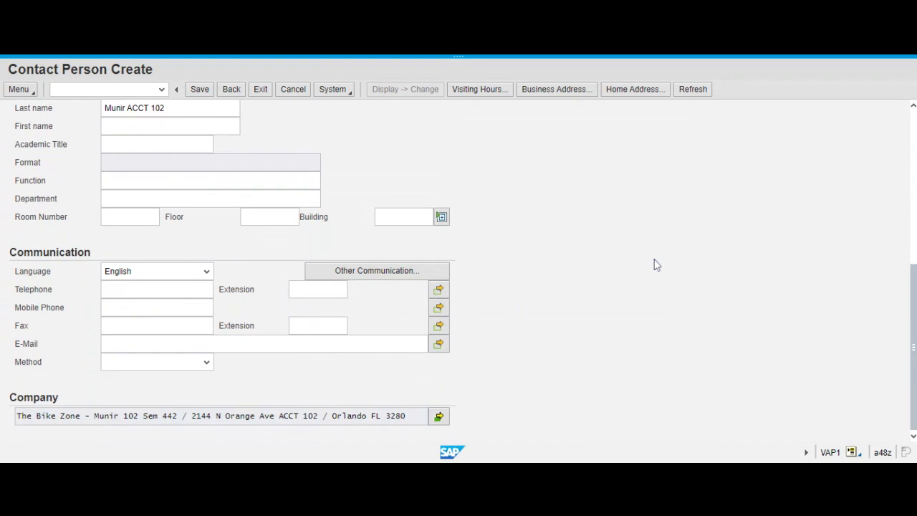
scroll(653, 265, "up", 8)
scroll(654, 265, "up", 1)
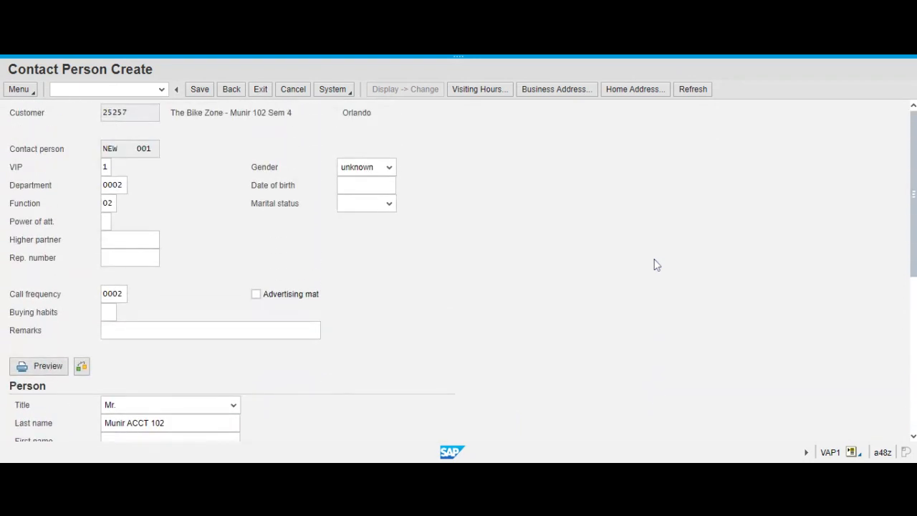
left_click(201, 96)
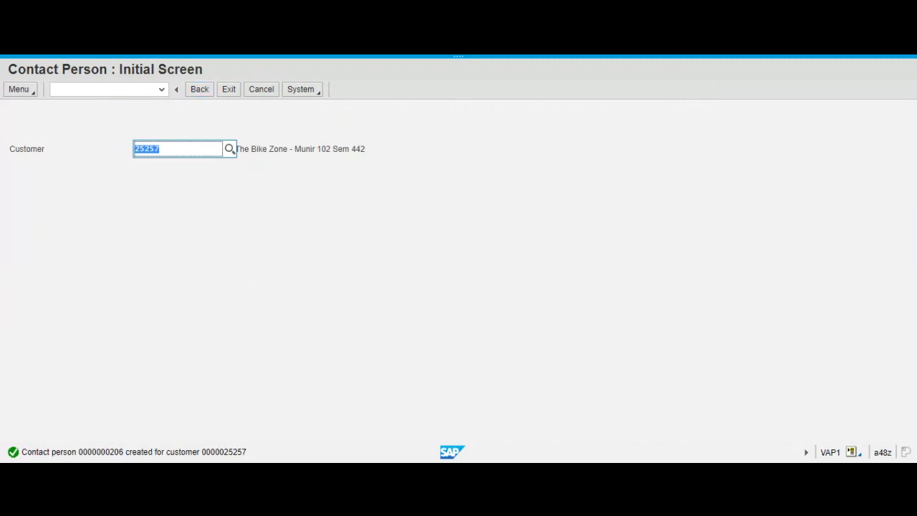
double_click(159, 452)
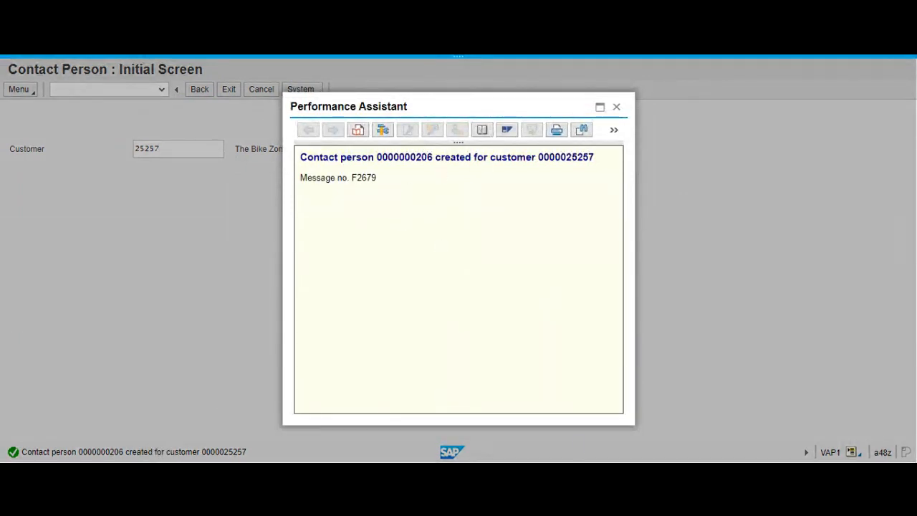
- Highlight the contact person's creation message, close its details and exit contact person creation
left_click_drag(300, 157, 609, 155)
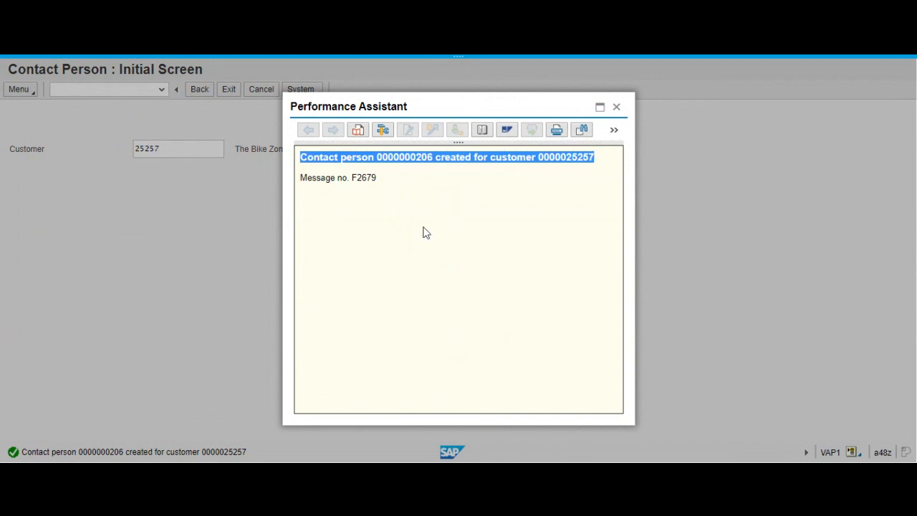
left_click(617, 108)
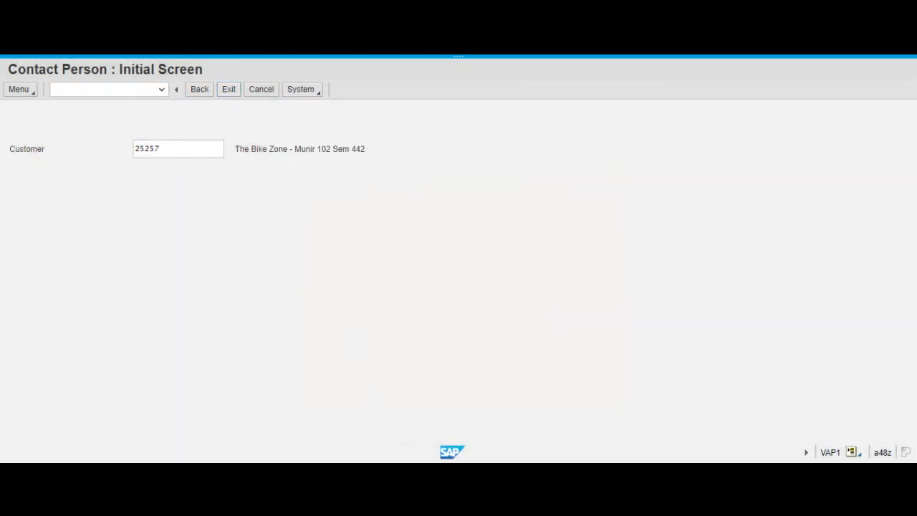
left_click(229, 90)
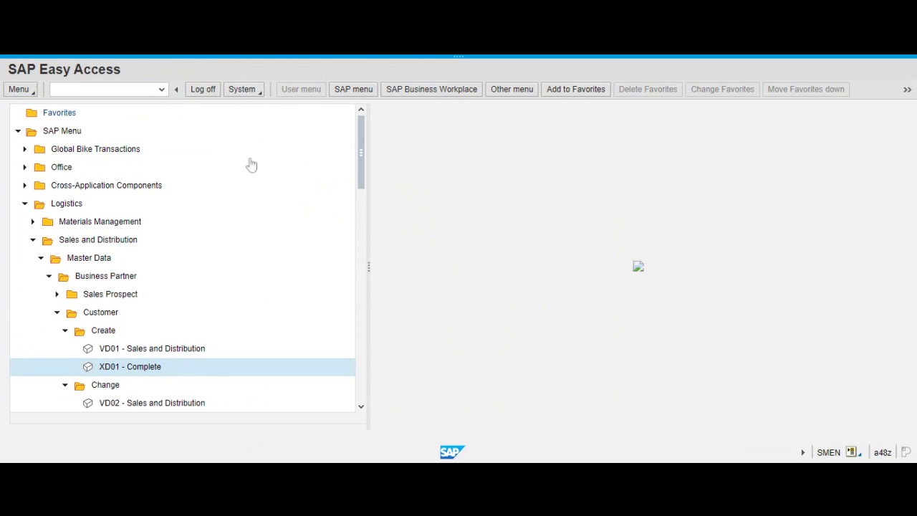
- Run transaction VD02 and open The Bike Zone's sales area data for UE00, WH and BI
left_click(152, 89)
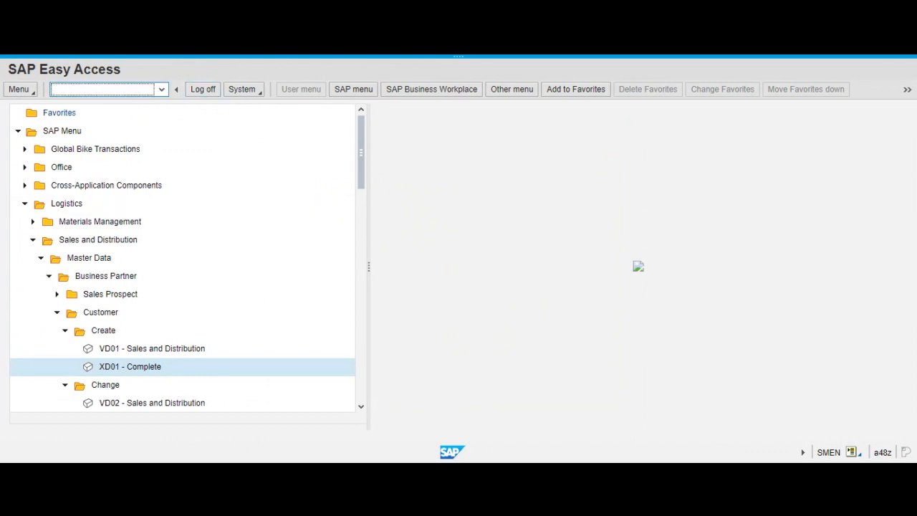
type("vd")
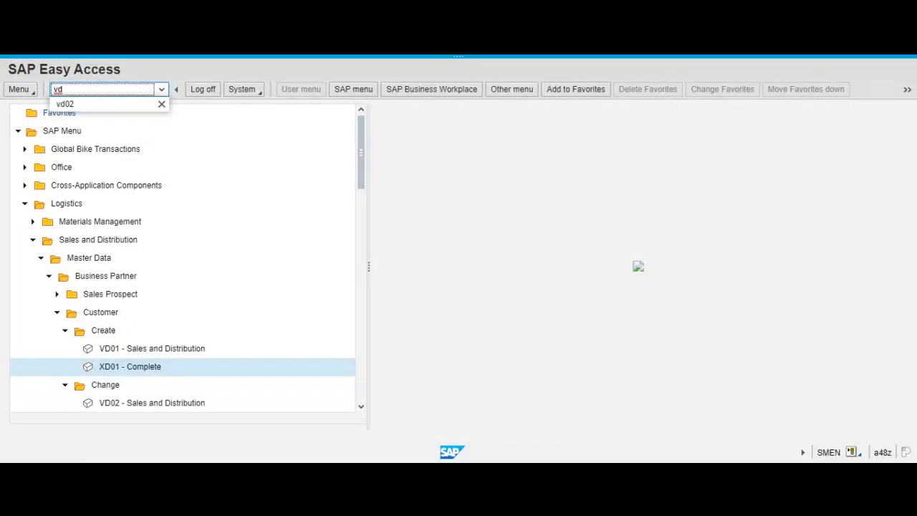
key("Down")
key("Return")
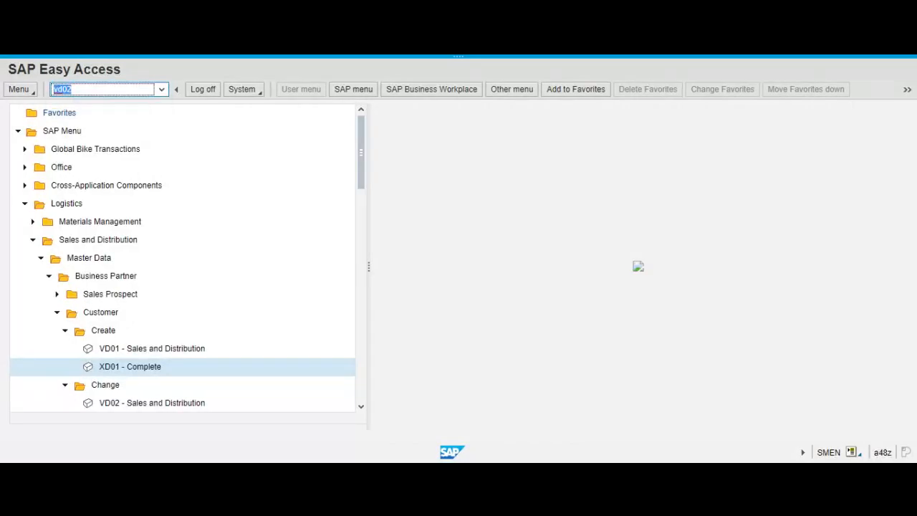
key("Return")
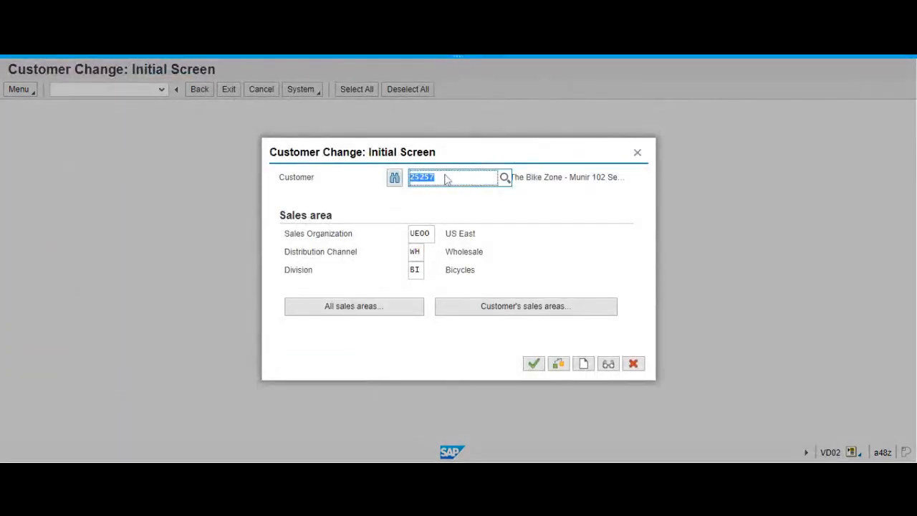
left_click(533, 365)
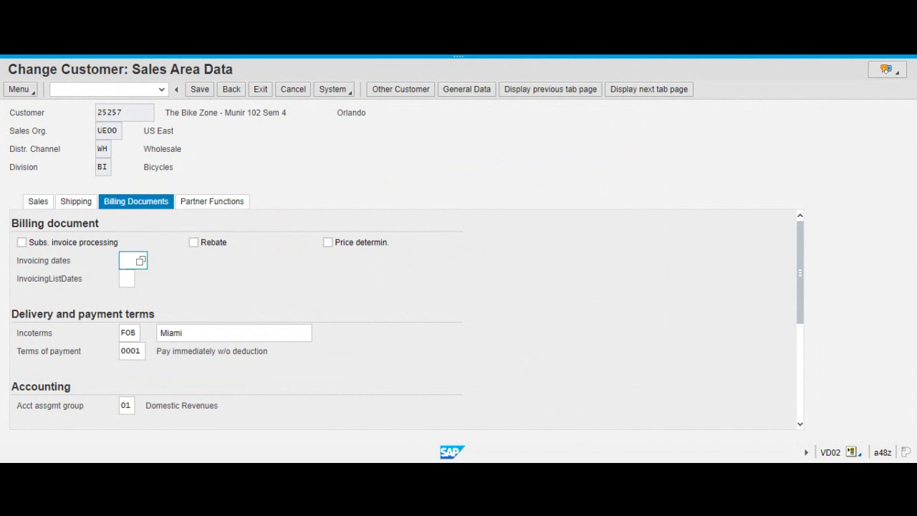
- Add the partner function CP (Contact person) in the first empty row of the customer's partner functions
left_click(227, 204)
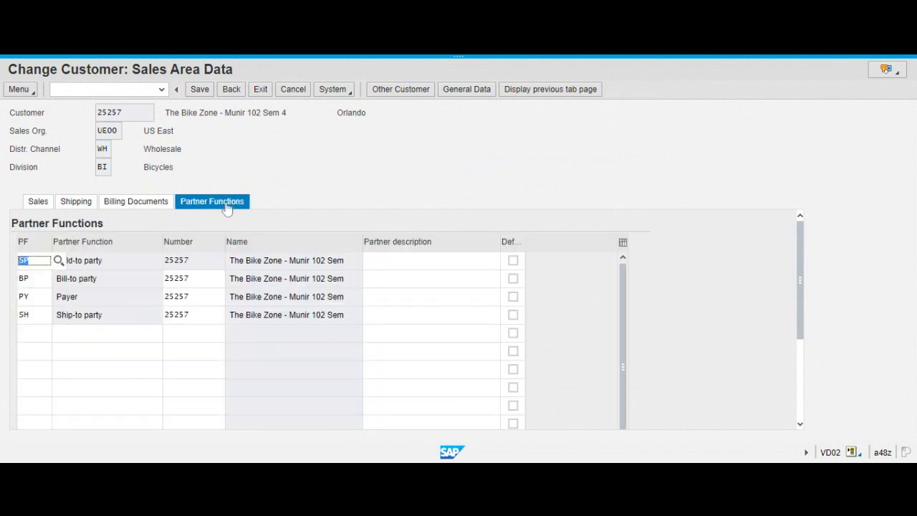
left_click(35, 333)
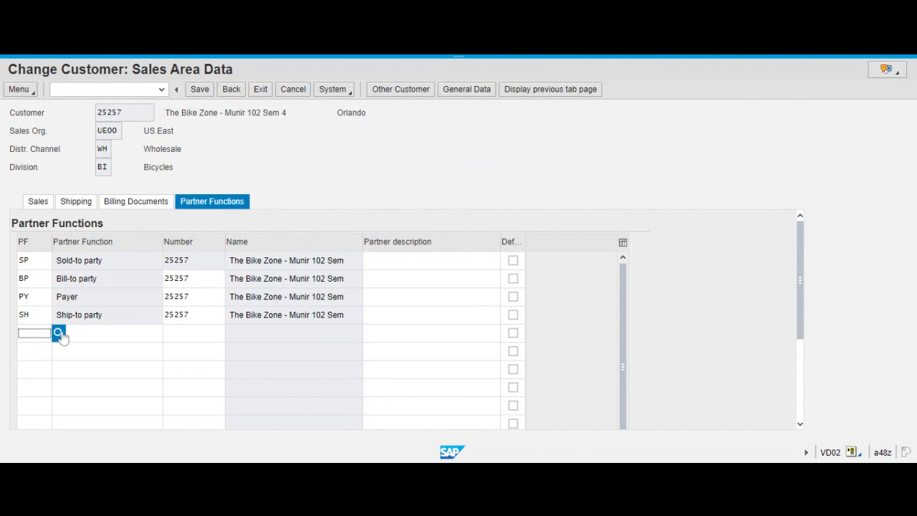
left_click(60, 334)
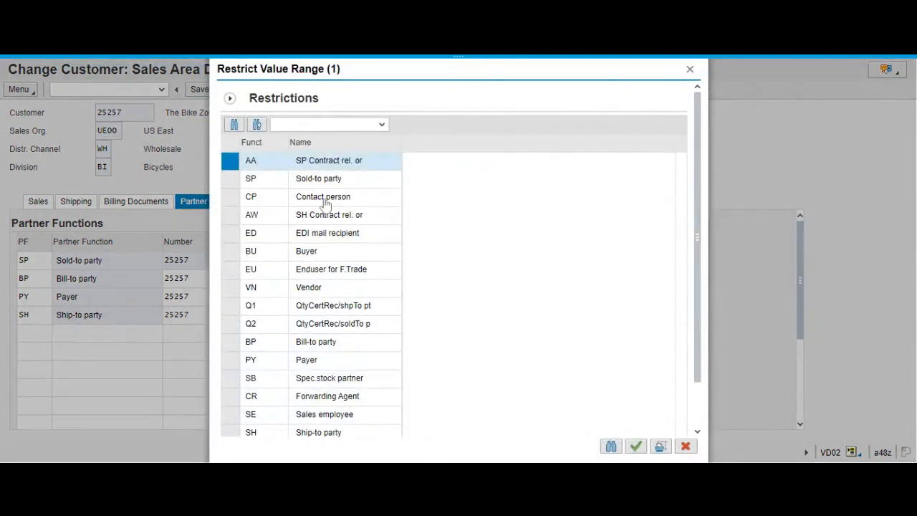
left_click(324, 201)
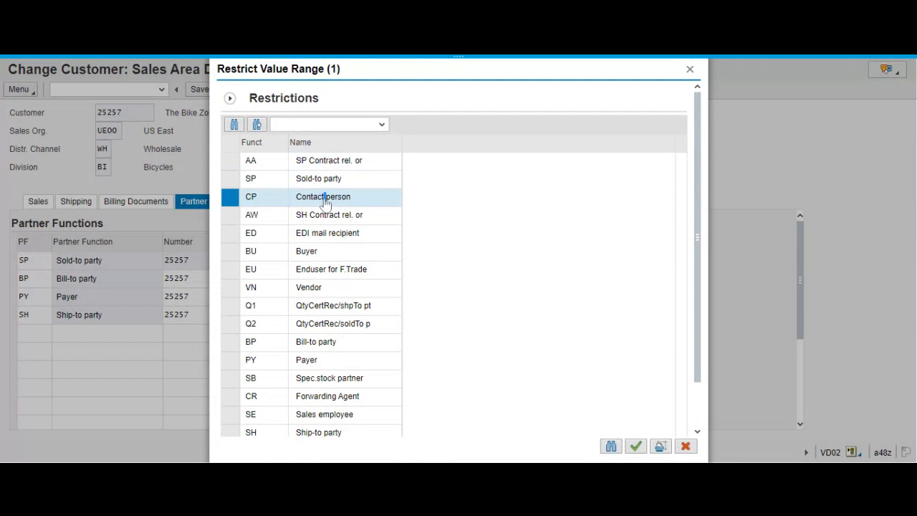
double_click(325, 202)
- Assign the new contact person's number to the CP row, save the customer changes and leave the customer change dialog
left_click(188, 333)
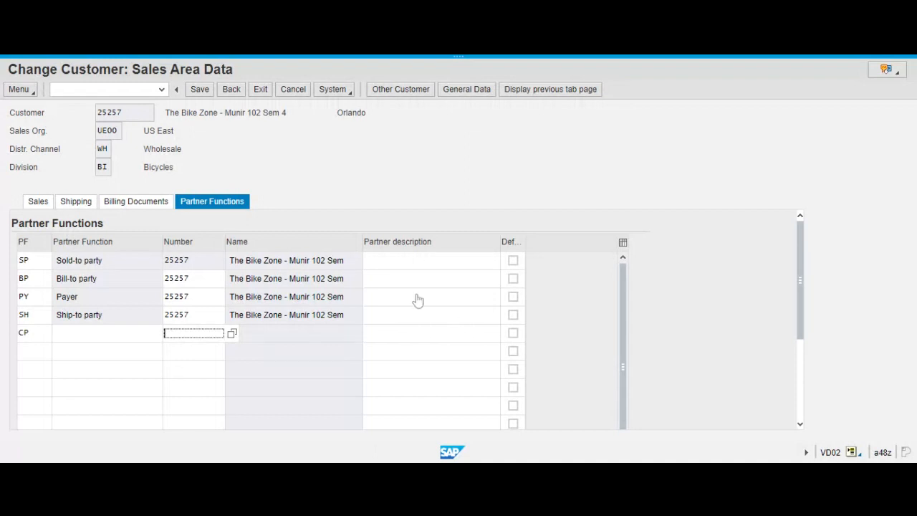
type("206")
key("Return")
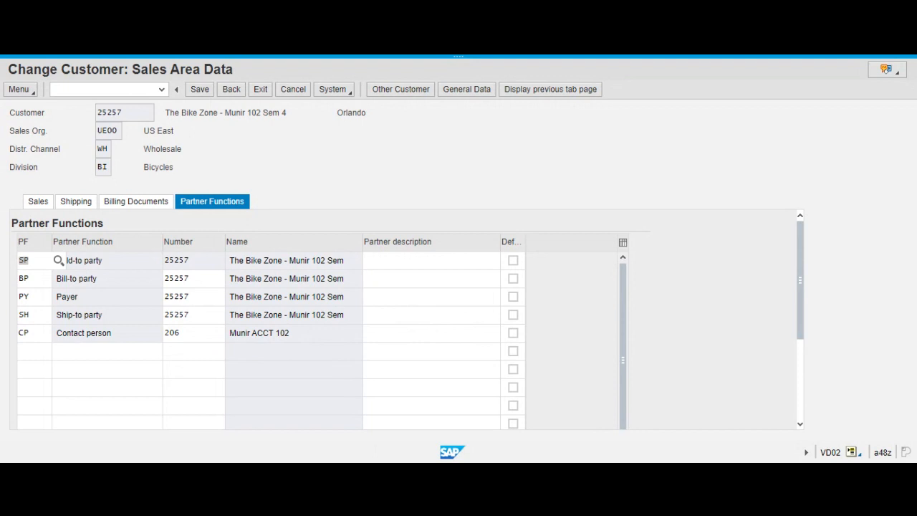
left_click(199, 91)
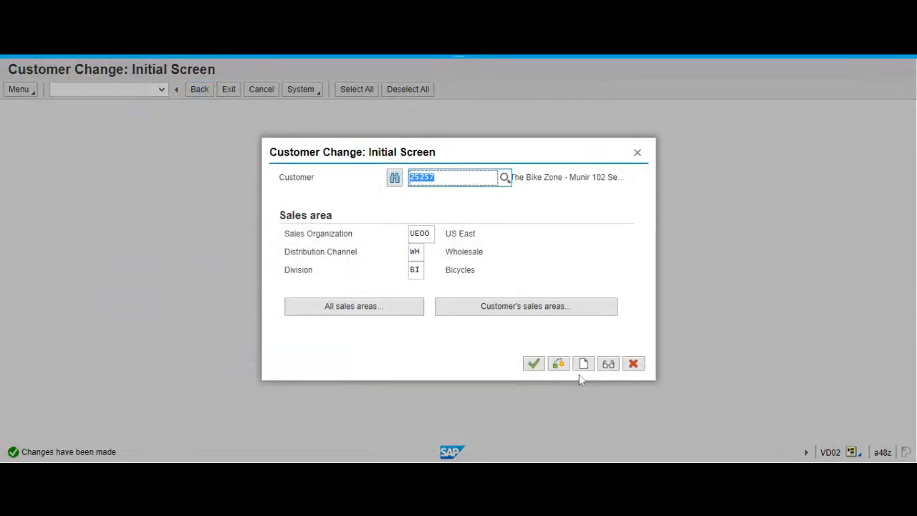
left_click(634, 364)
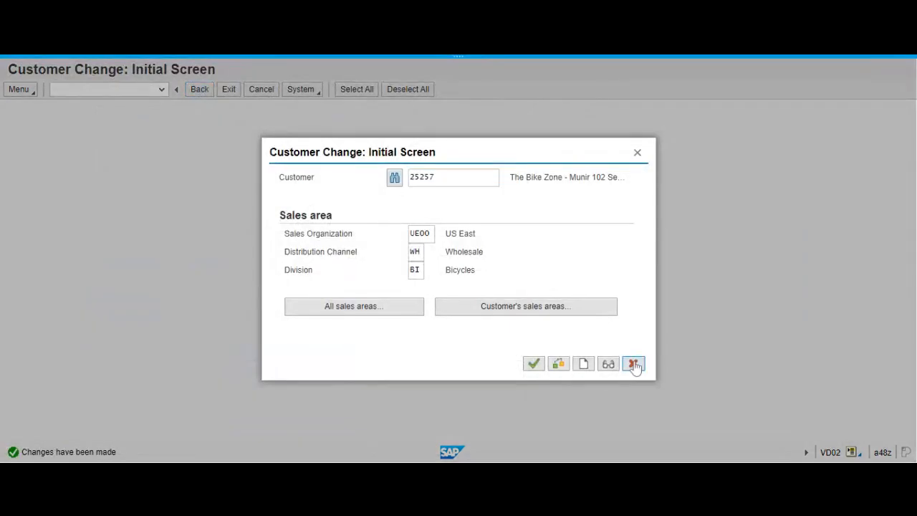